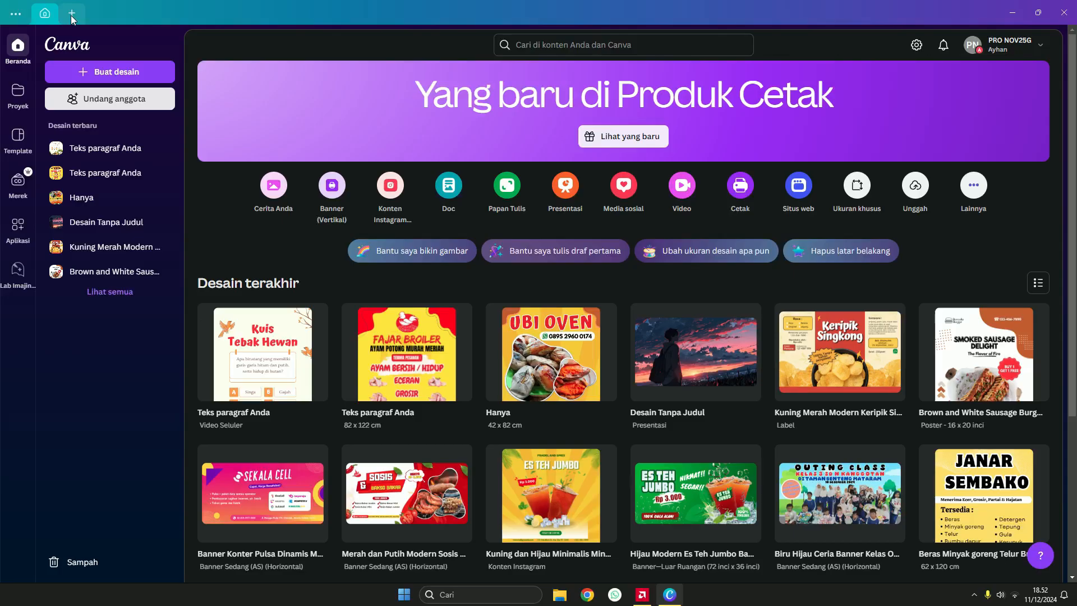
Step: Start a new design with custom dimensions
left_click(73, 14)
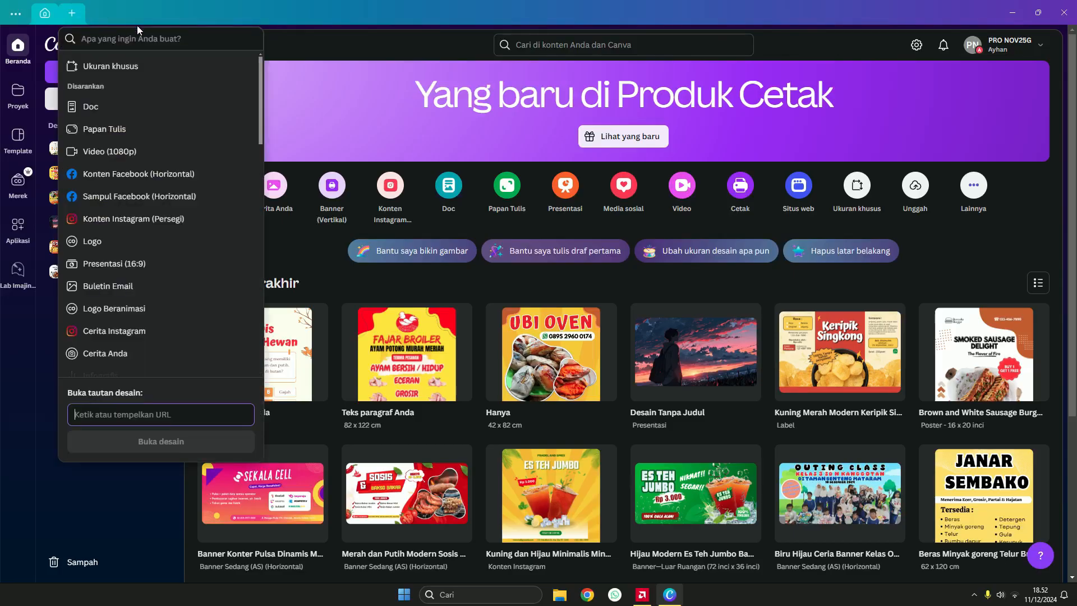
left_click(112, 67)
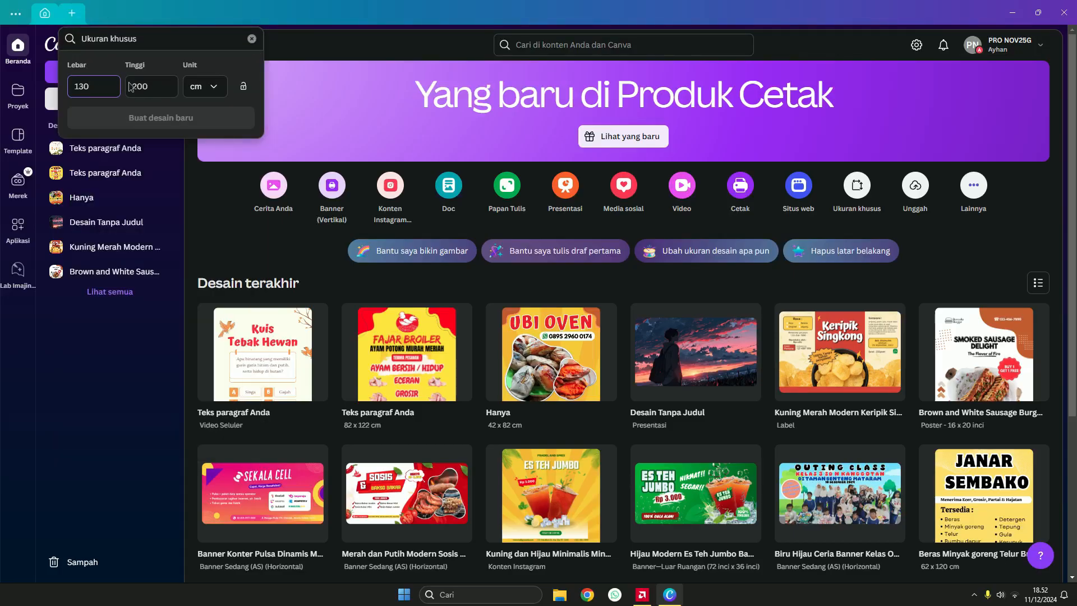
left_click(130, 87)
left_click(107, 87)
left_click(162, 87)
left_click(106, 87)
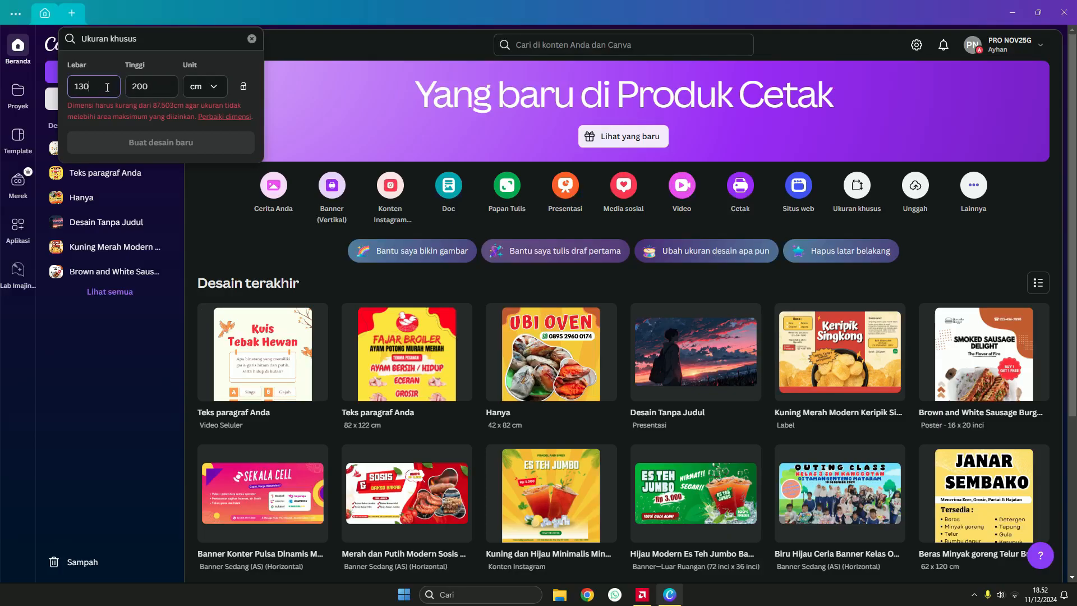
double_click(107, 88)
left_click(95, 92)
key("Tab")
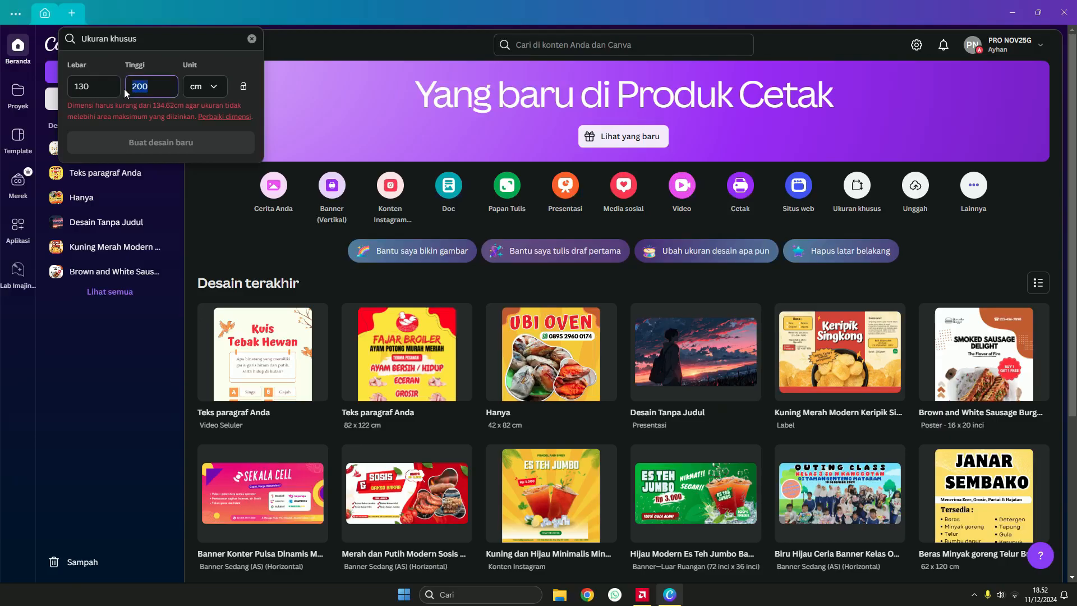
left_click(117, 92)
left_click_drag(154, 87, 134, 88)
left_click(158, 91)
left_click_drag(165, 88, 128, 89)
Step: Try a width of 100 cm for the custom-size design
left_click_drag(95, 88, 68, 90)
type("100")
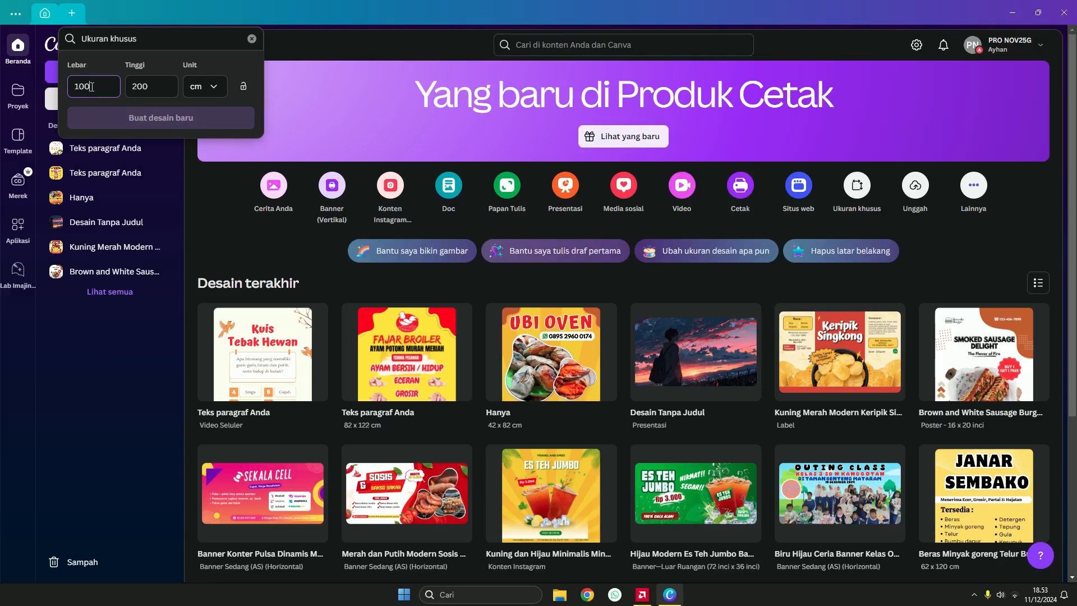
key("Tab")
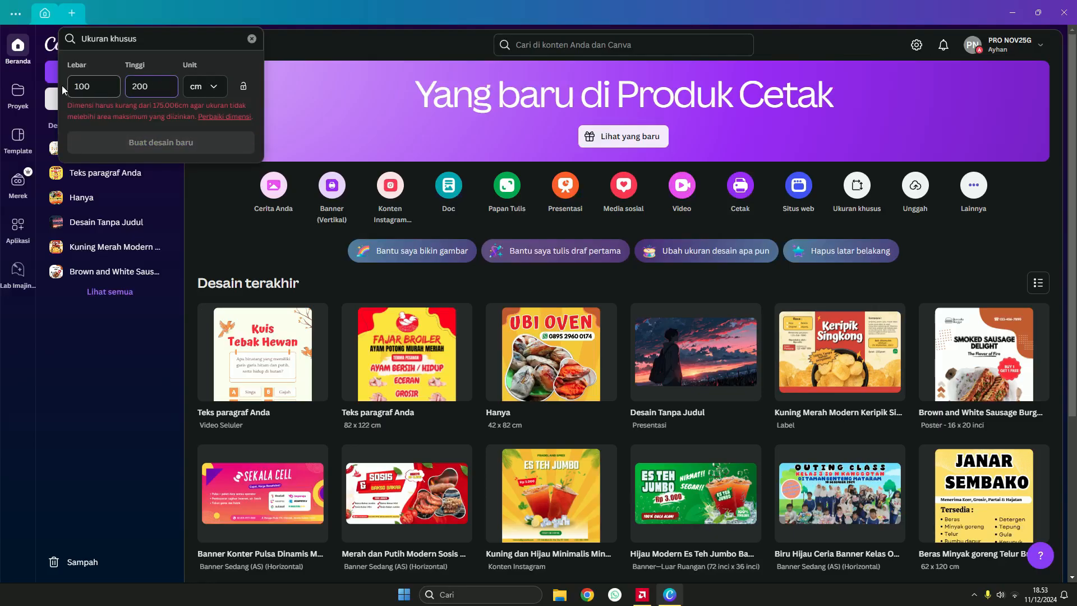
left_click(90, 89)
left_click(148, 87)
left_click(92, 89)
Step: Set the custom size to 50 cm wide by 100 cm high and create the blank design
left_click_drag(108, 90, 72, 93)
type("50")
left_click_drag(161, 94, 120, 90)
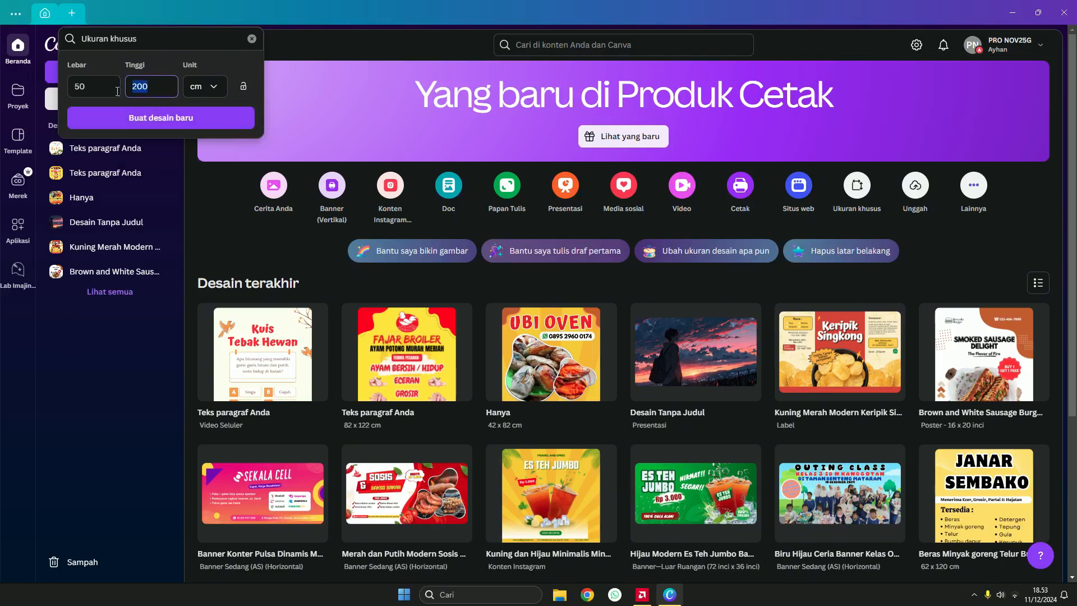
type("100")
left_click(117, 89)
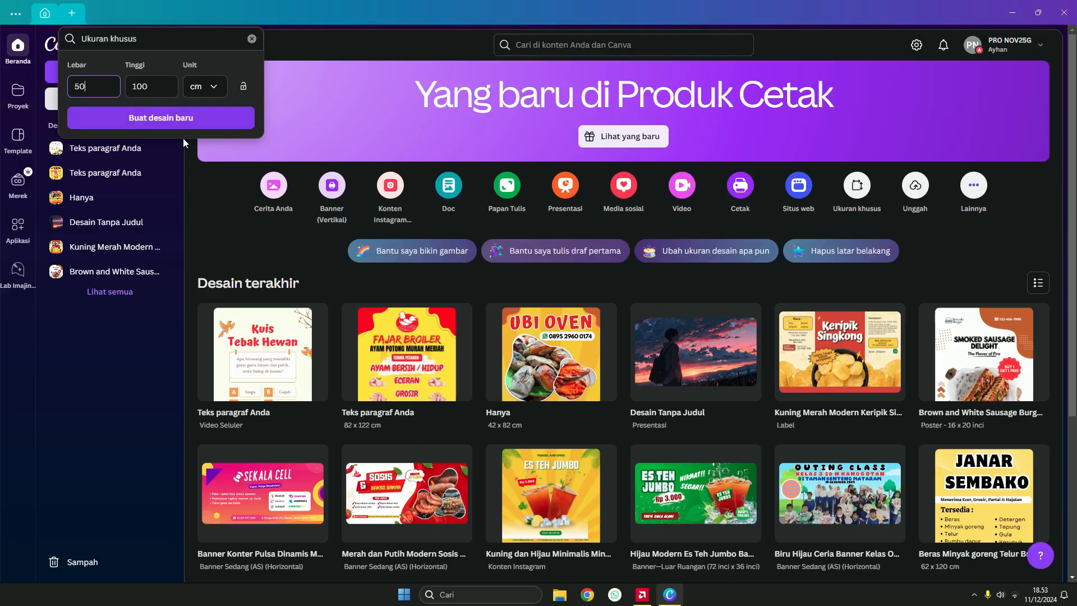
left_click(155, 88)
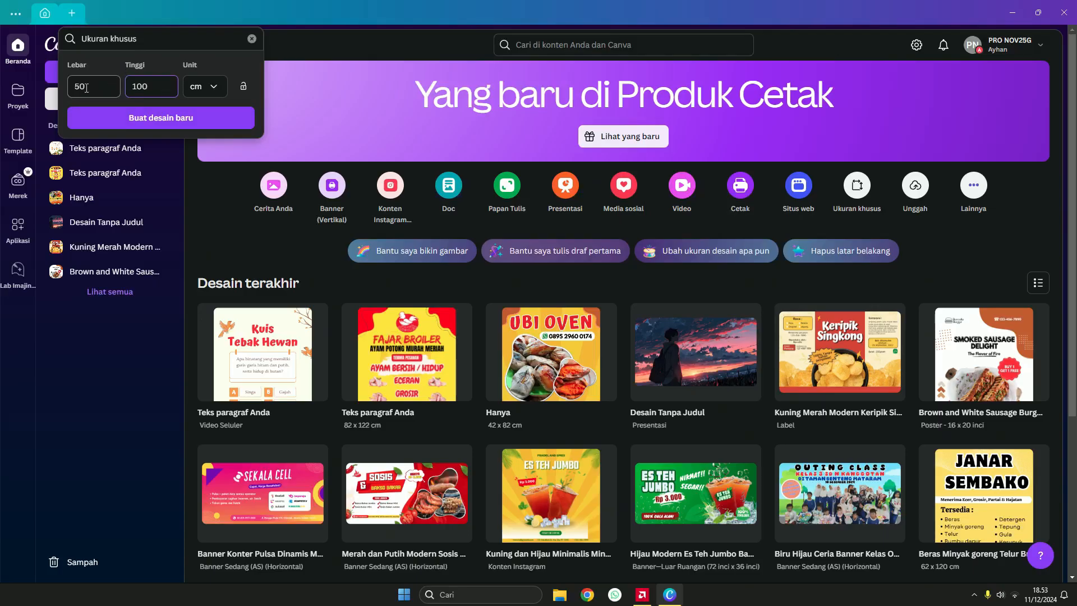
left_click(159, 118)
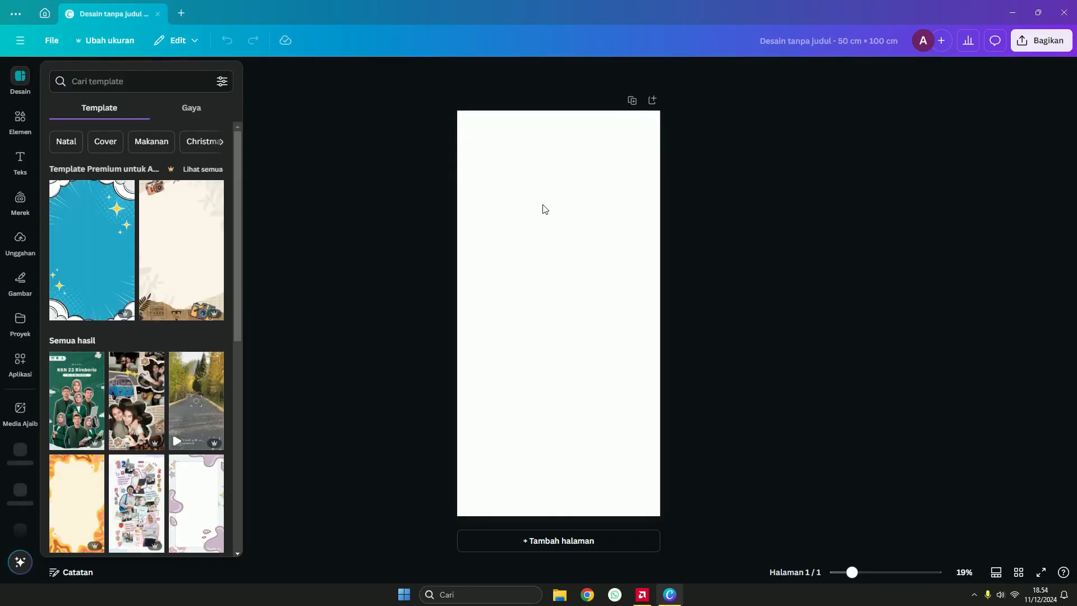
Step: Apply the food menu template "Oranye Kuning Daftar Menu Ilustratif Cerita Instagram" to the blank page
left_click(598, 184)
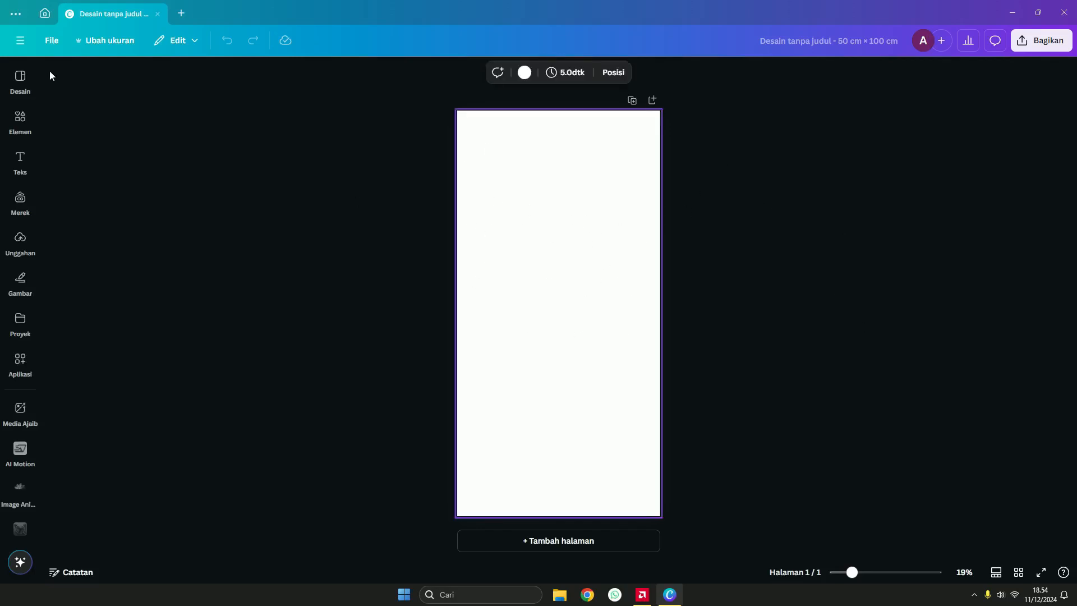
left_click(21, 79)
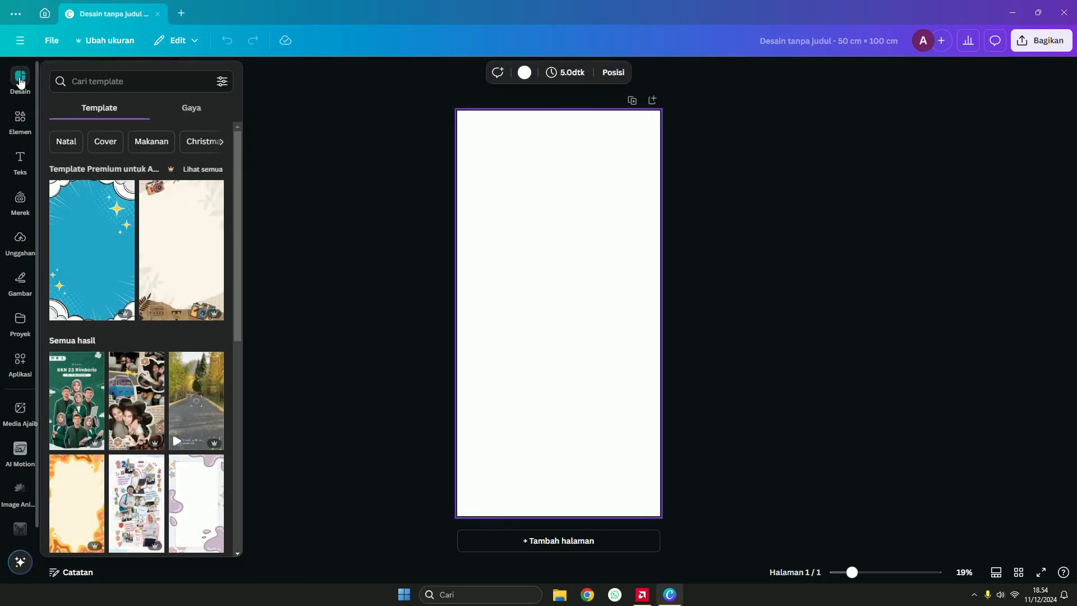
scroll(149, 256, "down", 2)
scroll(149, 256, "down", 9)
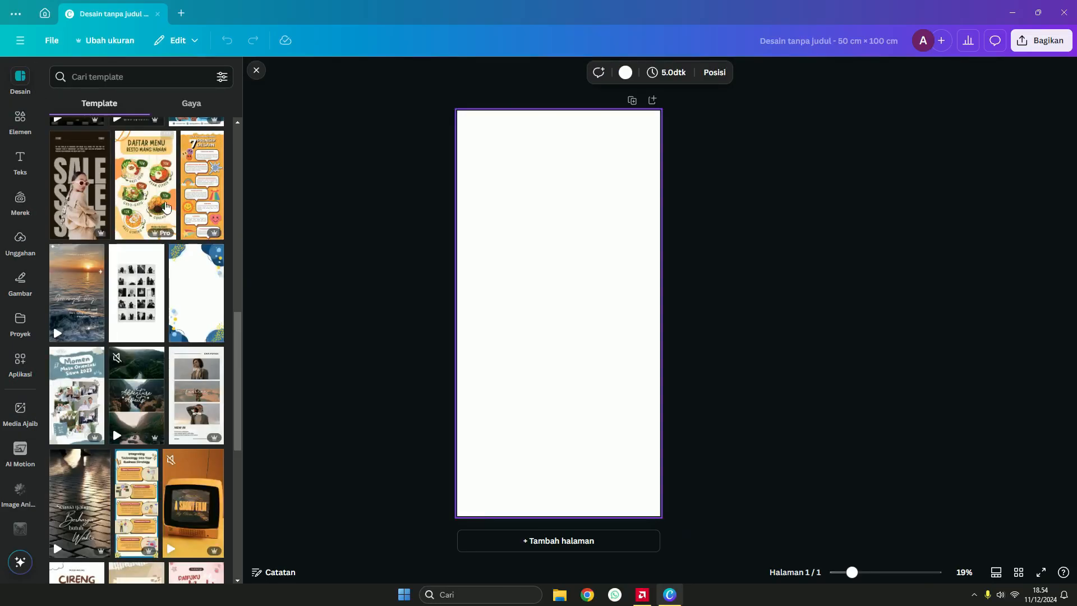
left_click(179, 206)
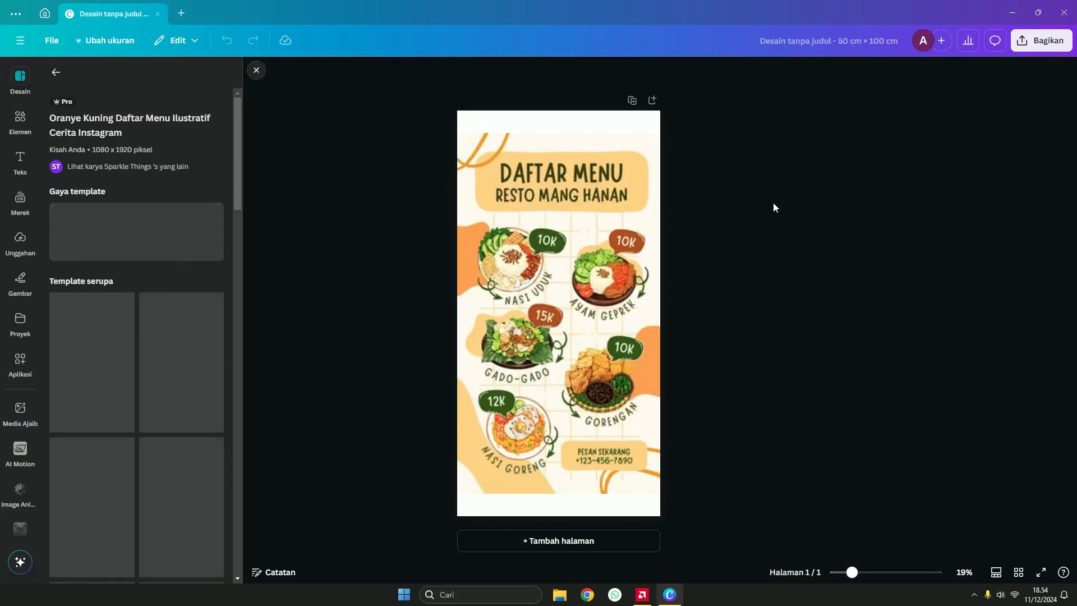
left_click(612, 144)
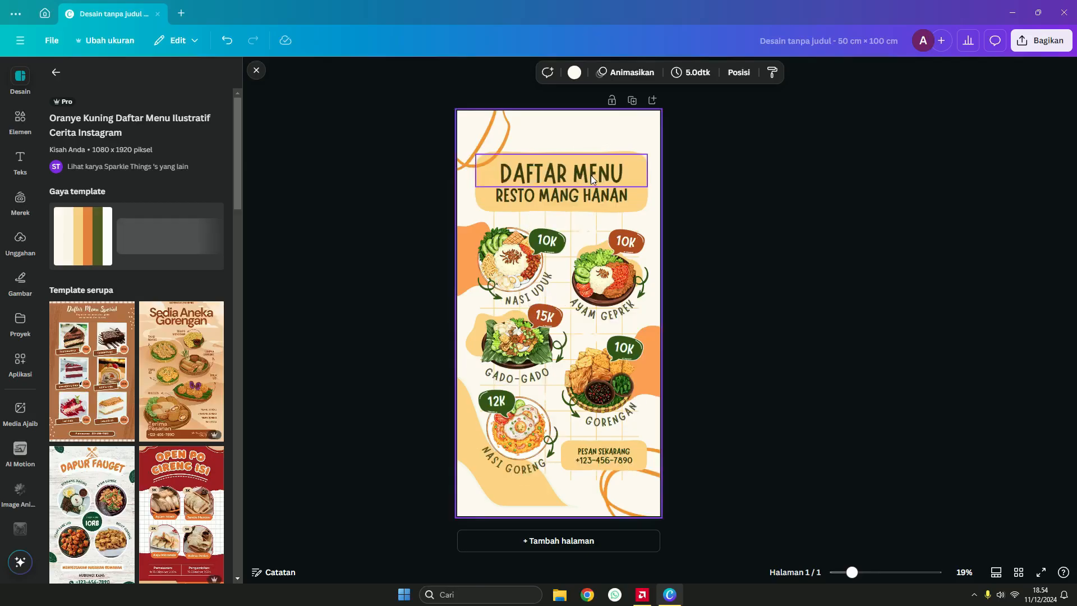
left_click(409, 187)
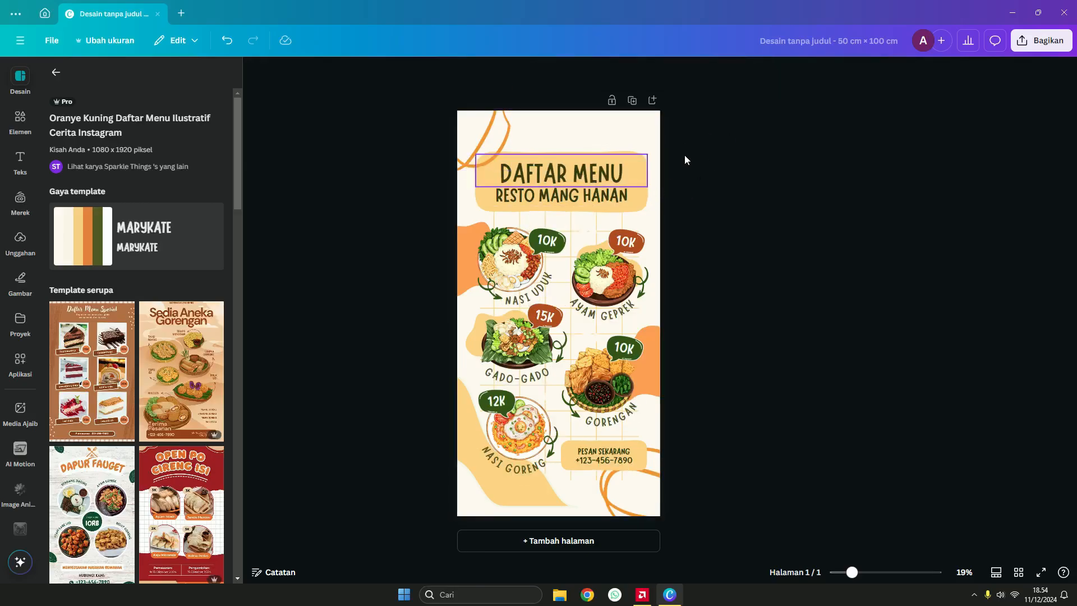
Step: Select all the template elements together and enlarge them slightly so they fill more of the page
left_click_drag(737, 121, 414, 513)
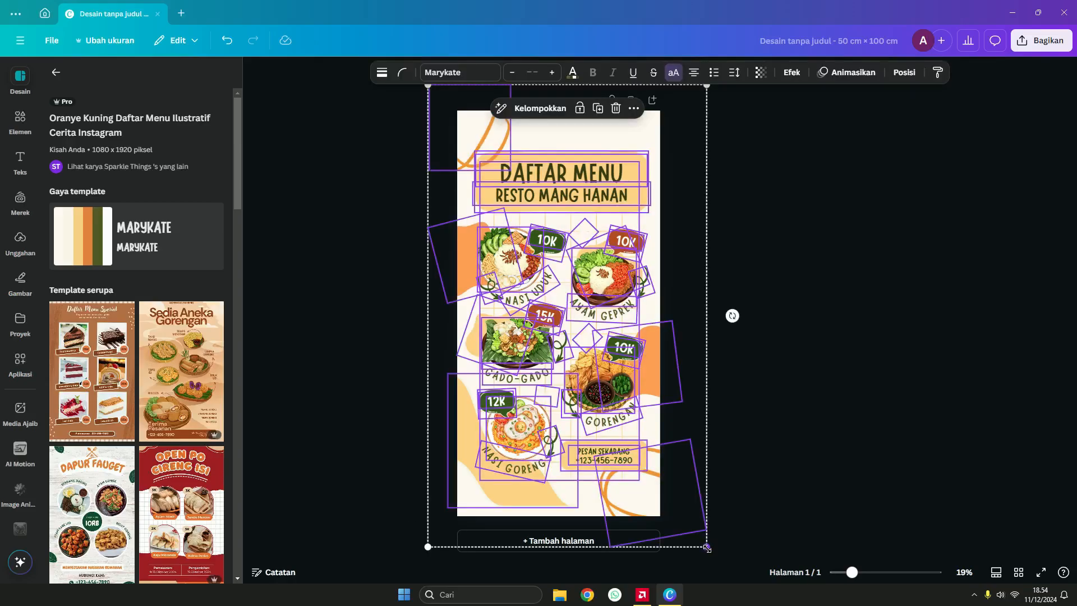
left_click_drag(707, 548, 717, 560)
key("ctrl+z")
left_click_drag(707, 549, 714, 559)
left_click(798, 387)
Step: Replace the restaurant name below the "DAFTAR MENU" heading with "RESTOKU"
left_click(552, 177)
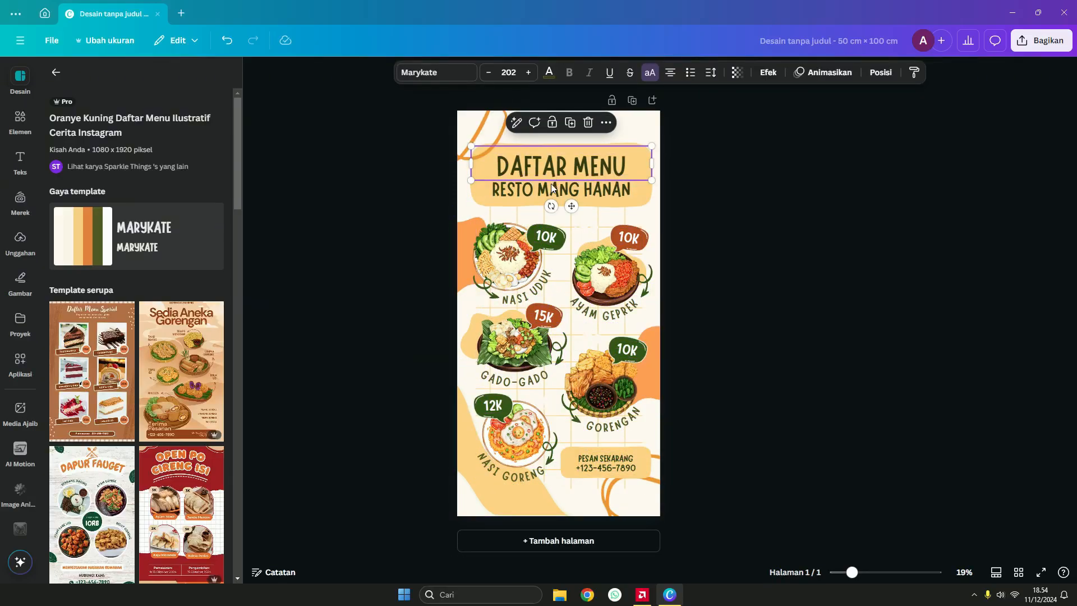
left_click(544, 193)
left_click(544, 191)
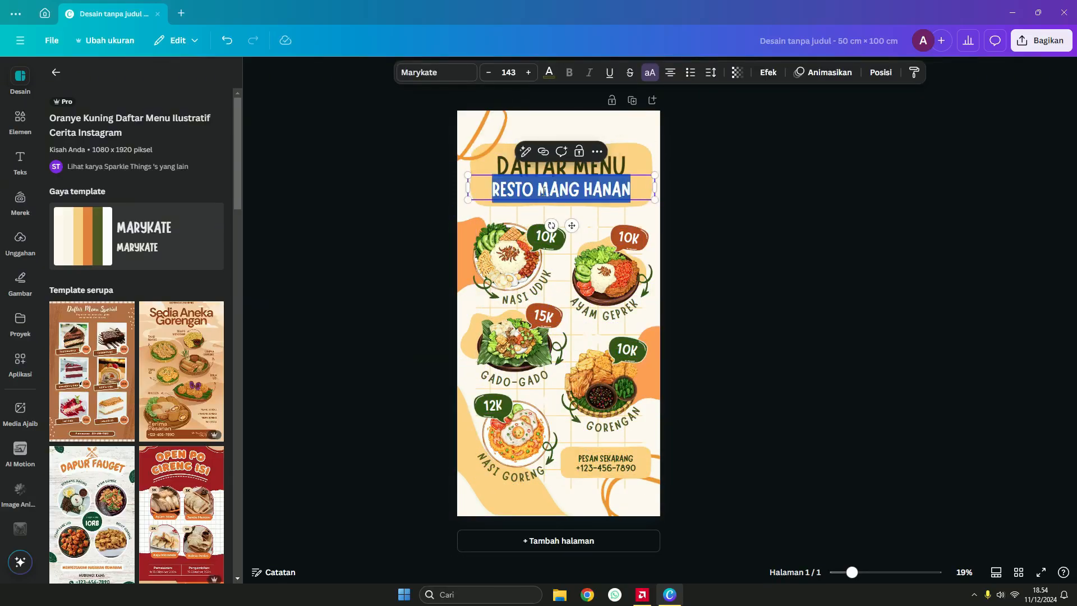
type("REA")
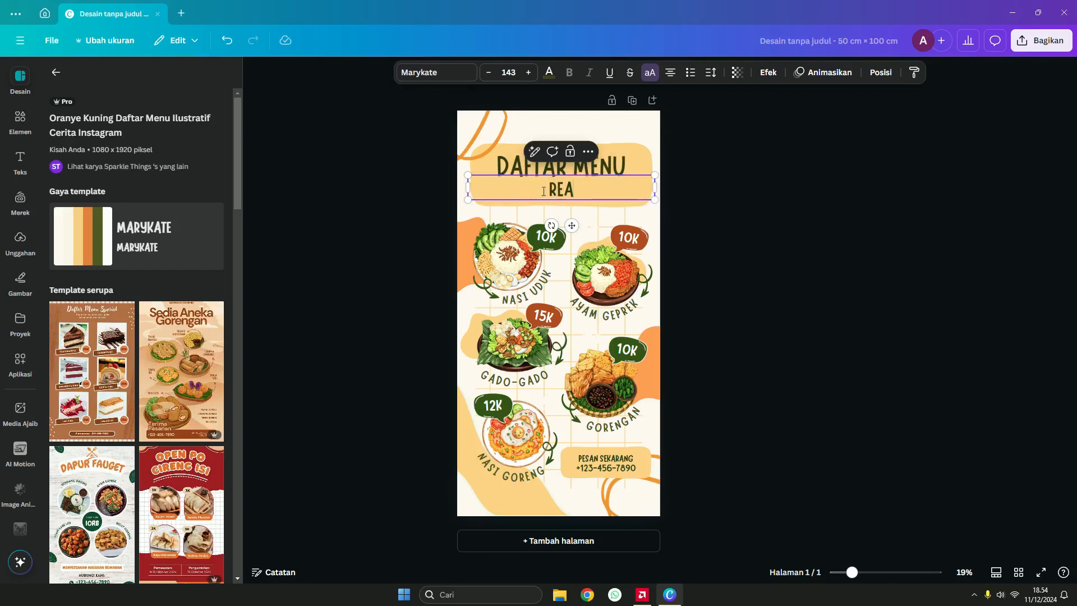
key("BackSpace")
type("STOKU")
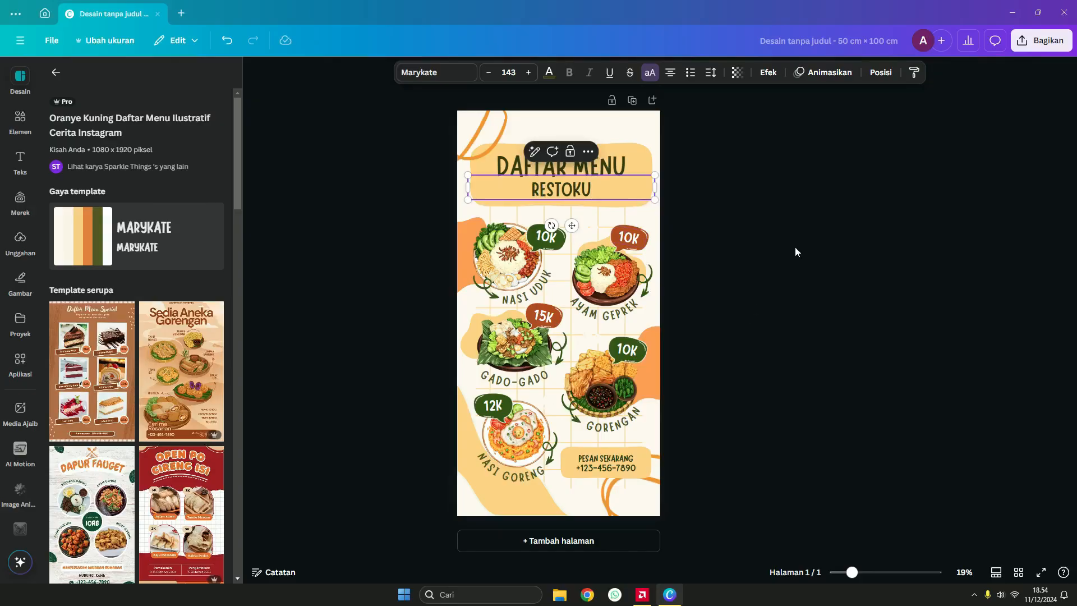
left_click(752, 266)
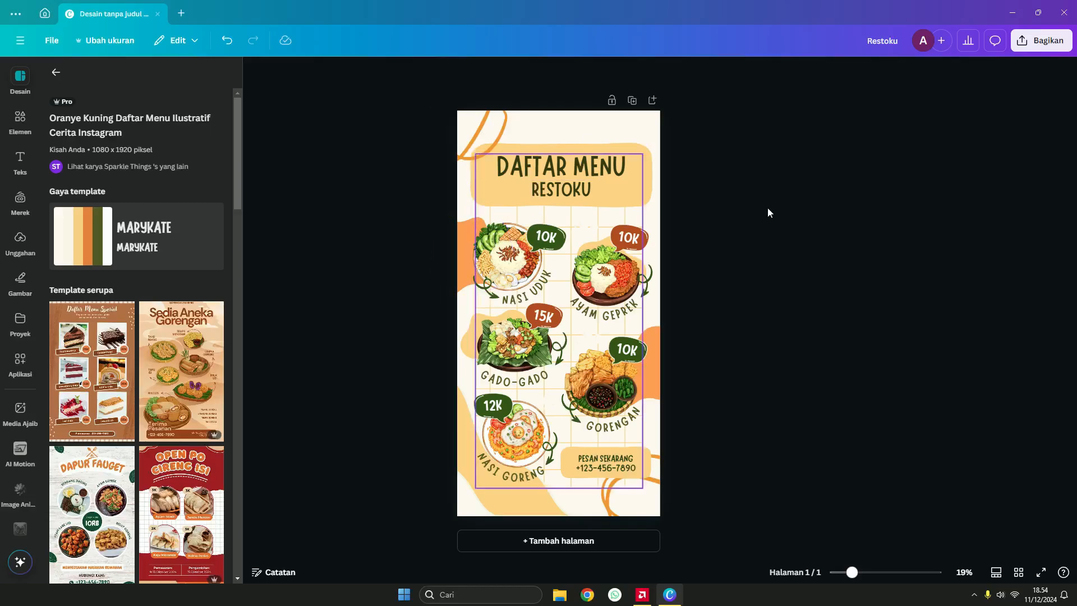
left_click(764, 139)
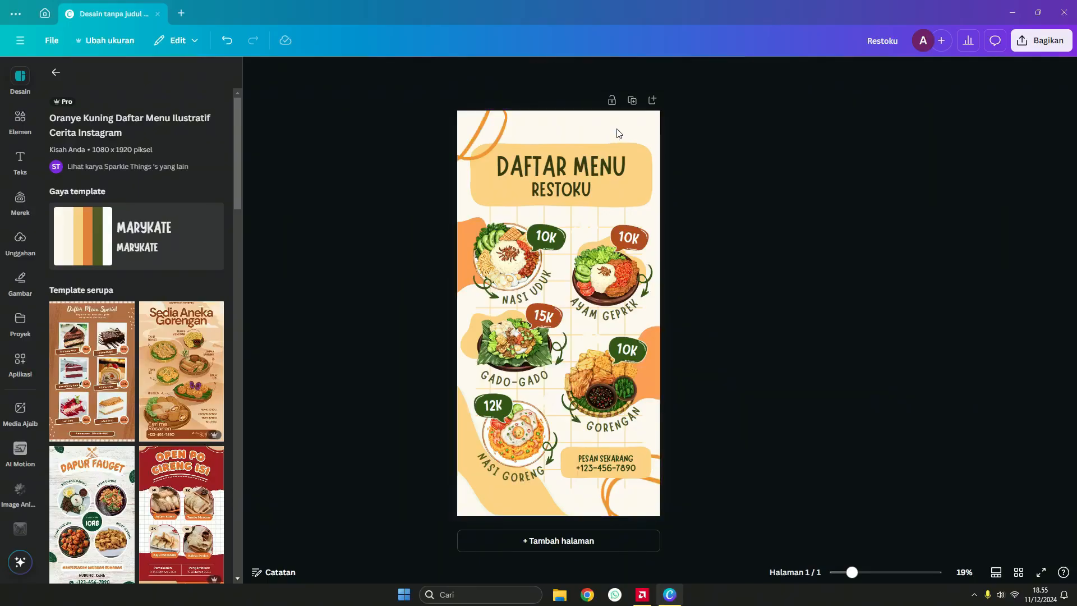
left_click(683, 149)
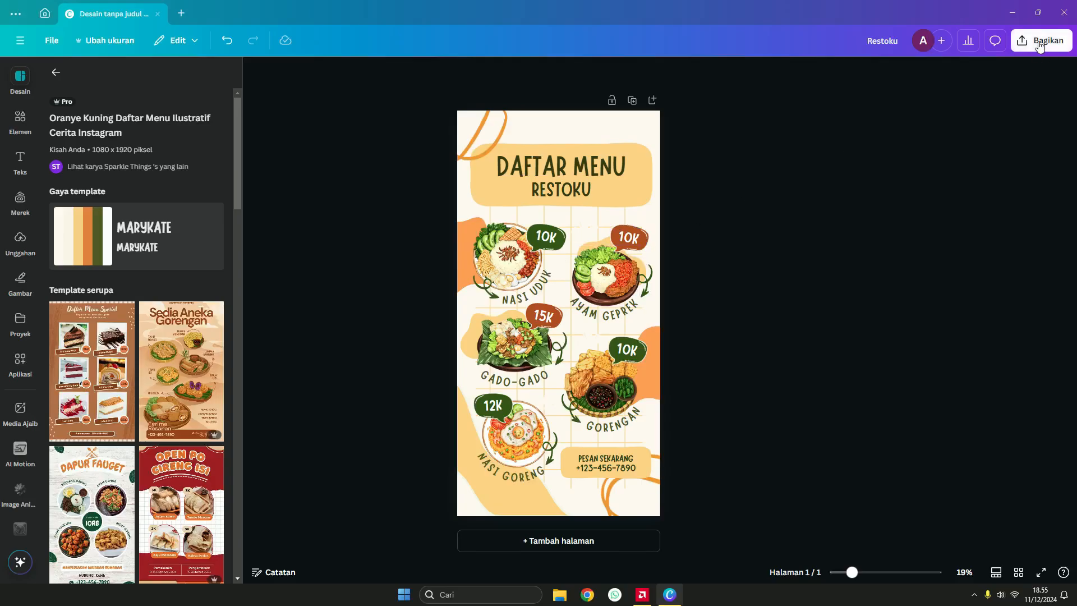
Step: Look through the file types offered for downloading the design, and close the download settings without exporting
left_click(1043, 42)
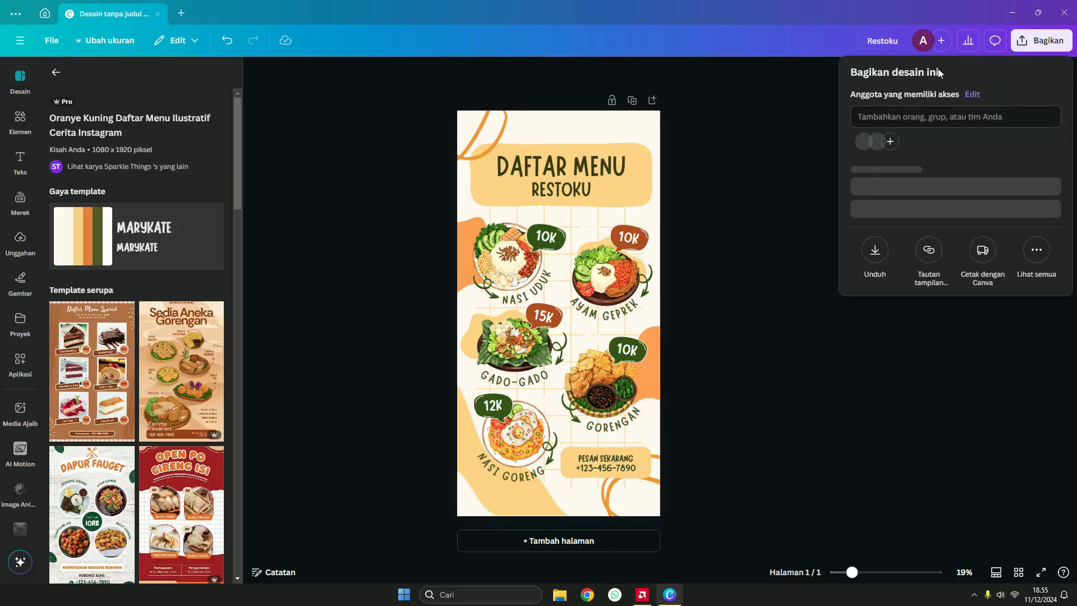
left_click(876, 274)
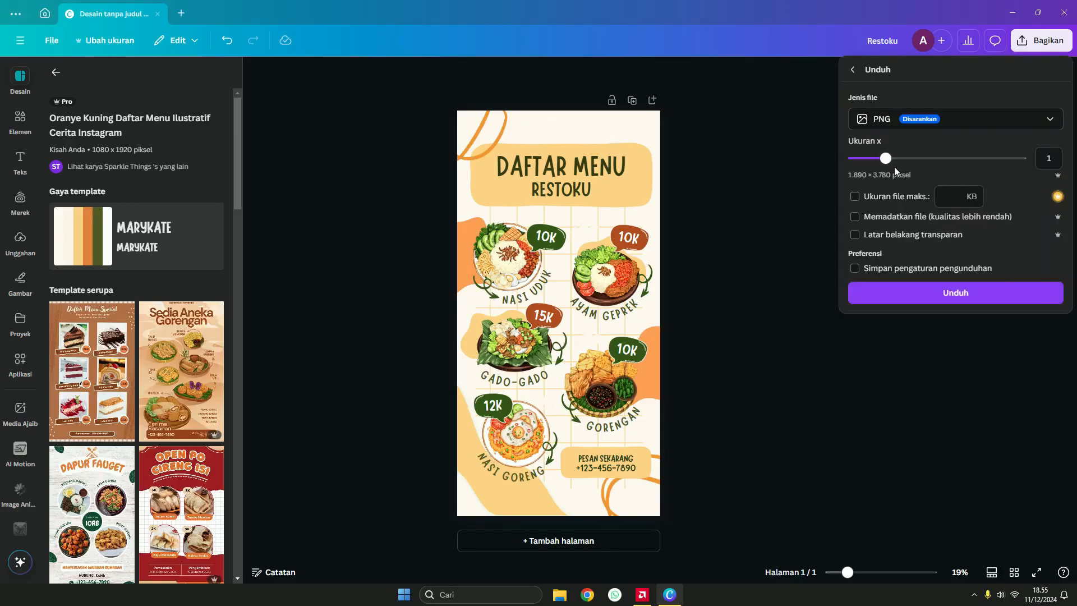
left_click(891, 125)
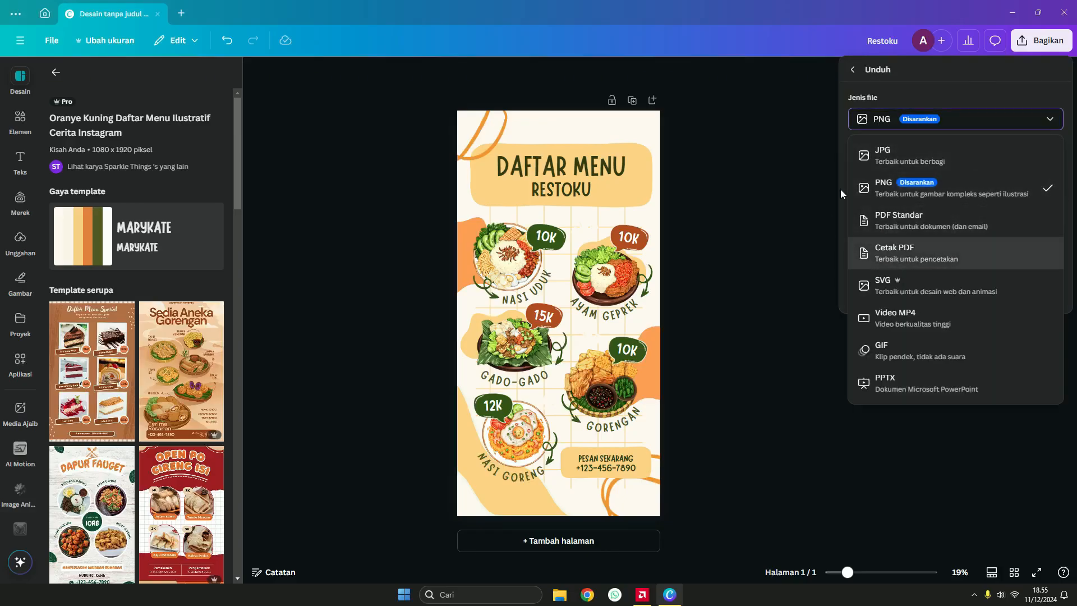
left_click(725, 217)
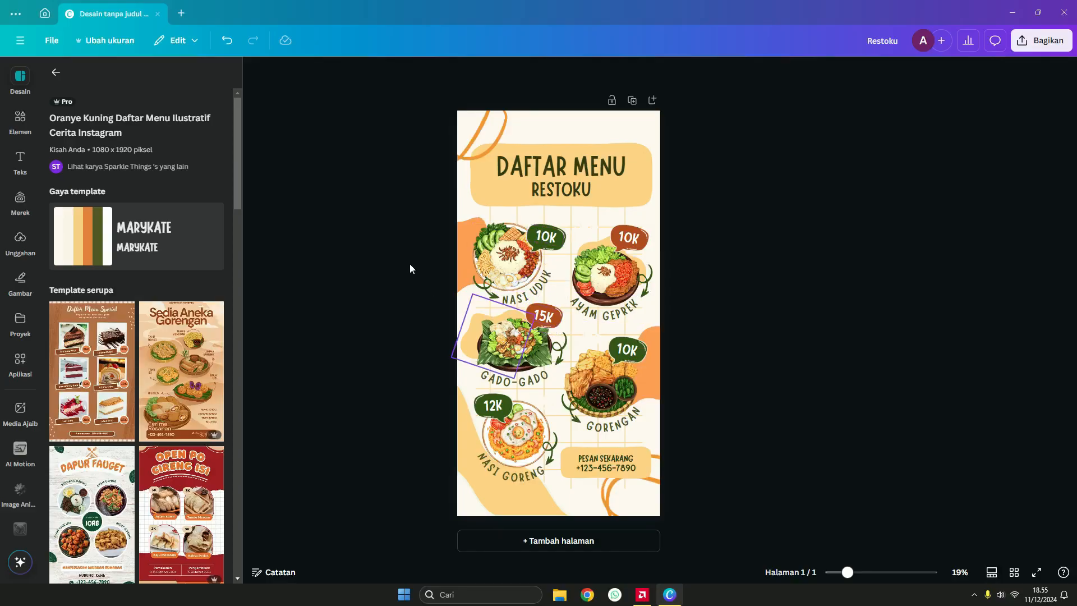
Step: Open the Image Upscaler app for the Nasi Uduk plate image
scroll(504, 289, "up", 5)
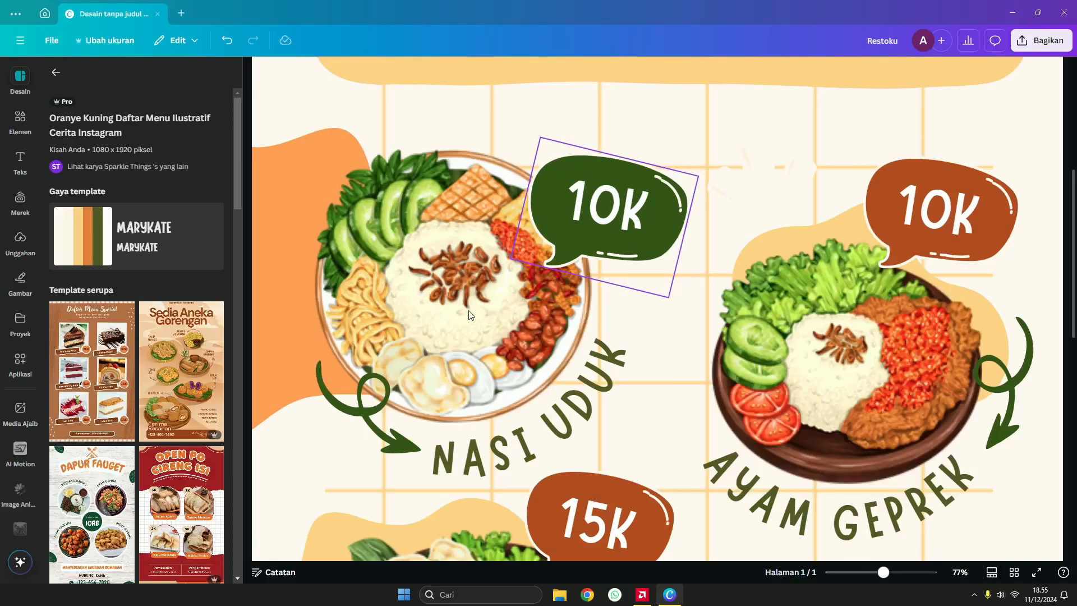
left_click(497, 269)
scroll(443, 213, "down", 3)
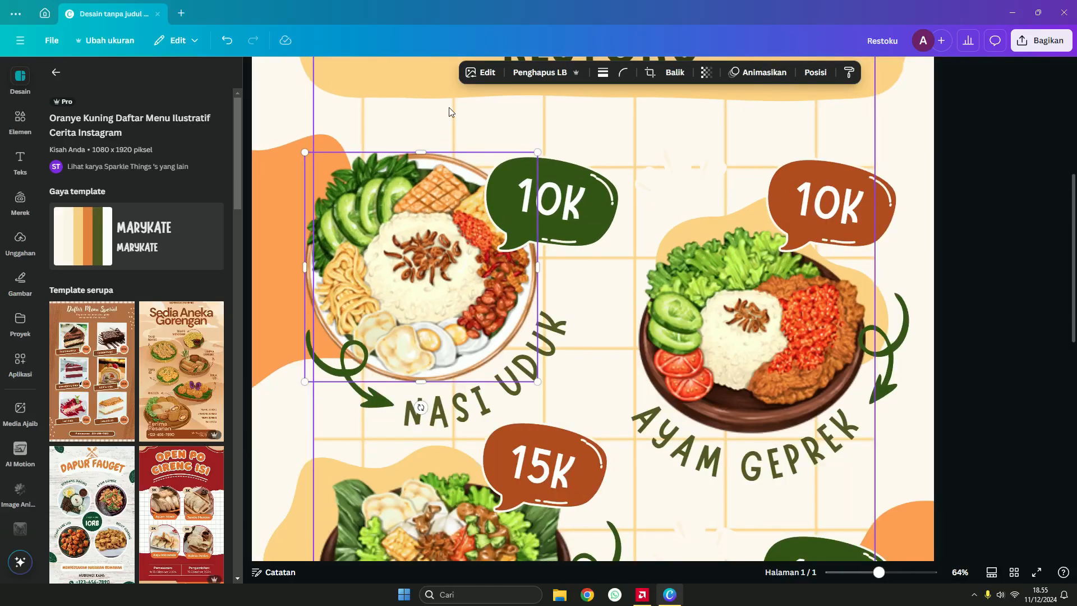
left_click(484, 73)
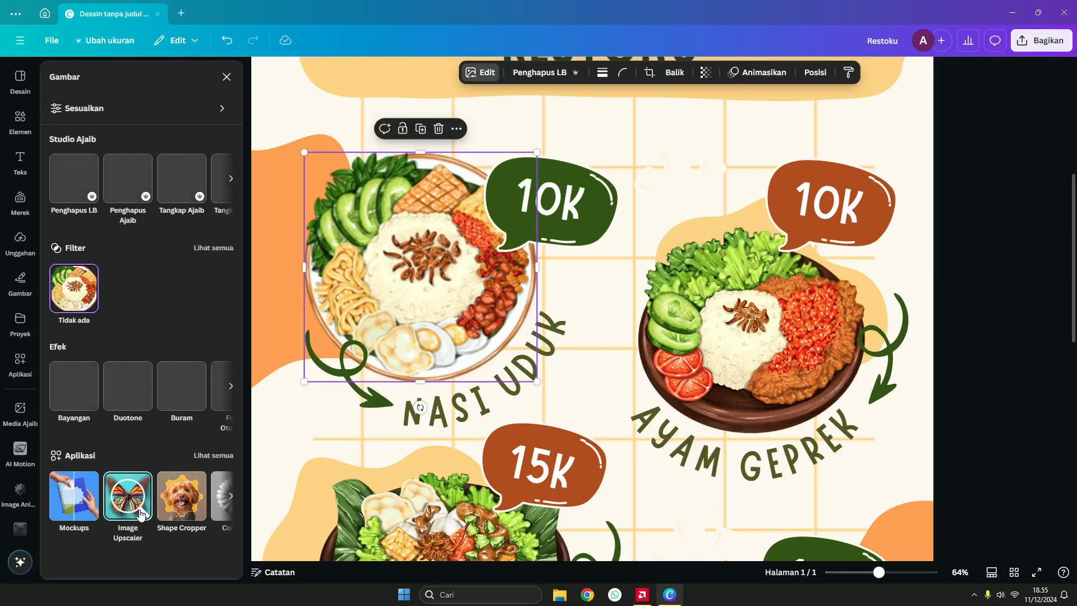
left_click(421, 221)
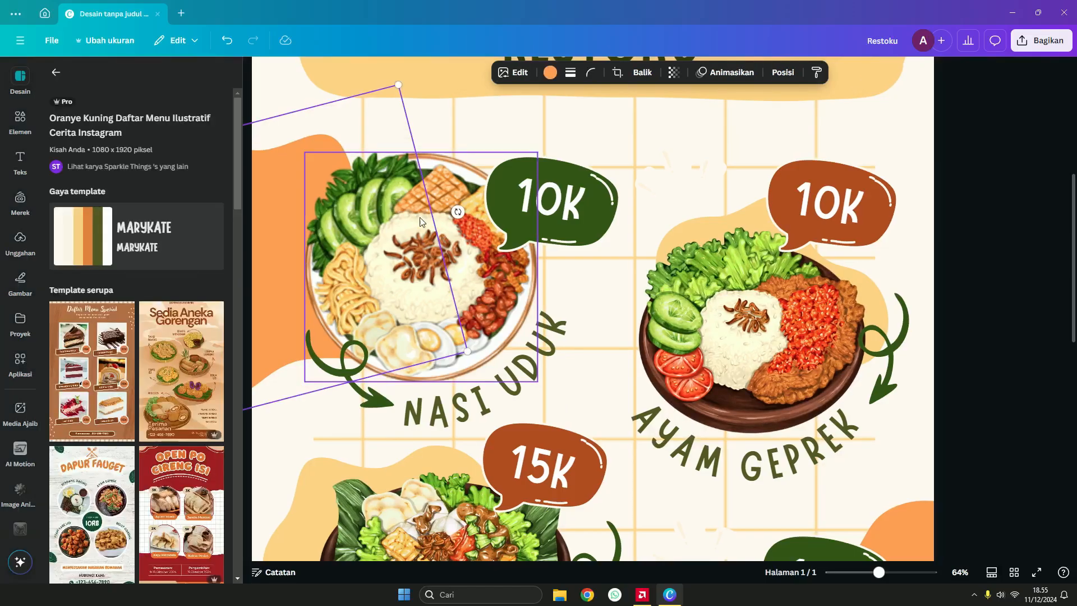
left_click(421, 222)
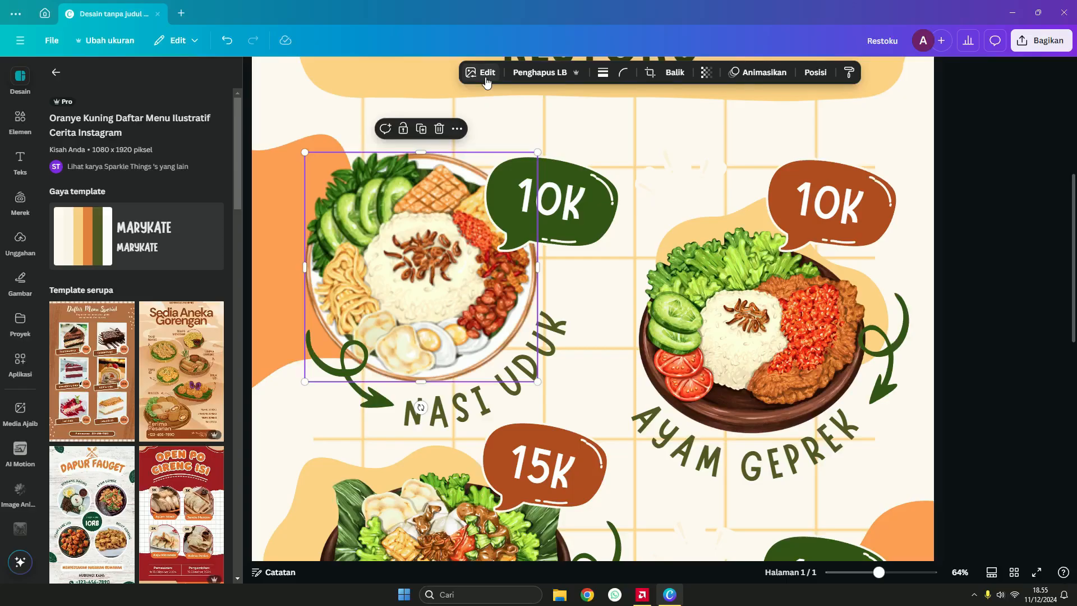
left_click(486, 74)
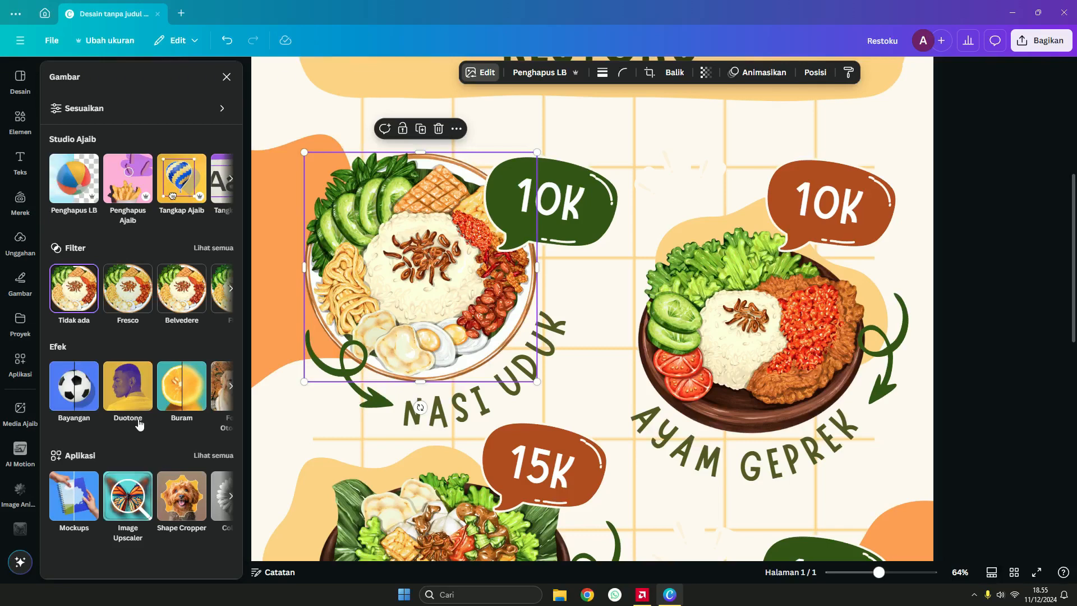
left_click(119, 504)
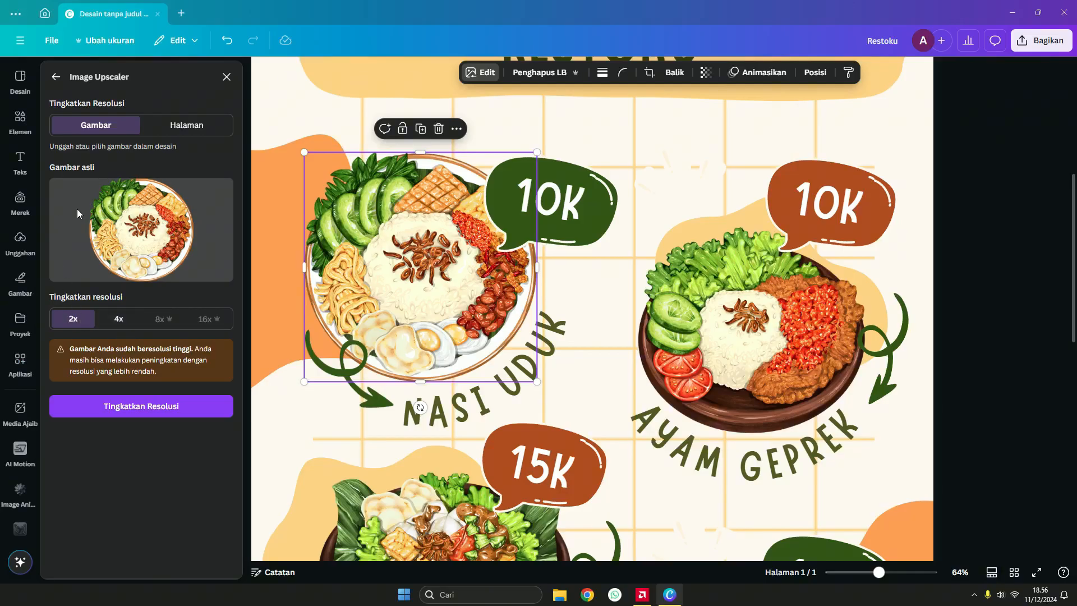
Step: Upscale the Nasi Uduk plate image to 4x resolution with Image Upscaler
left_click(118, 320)
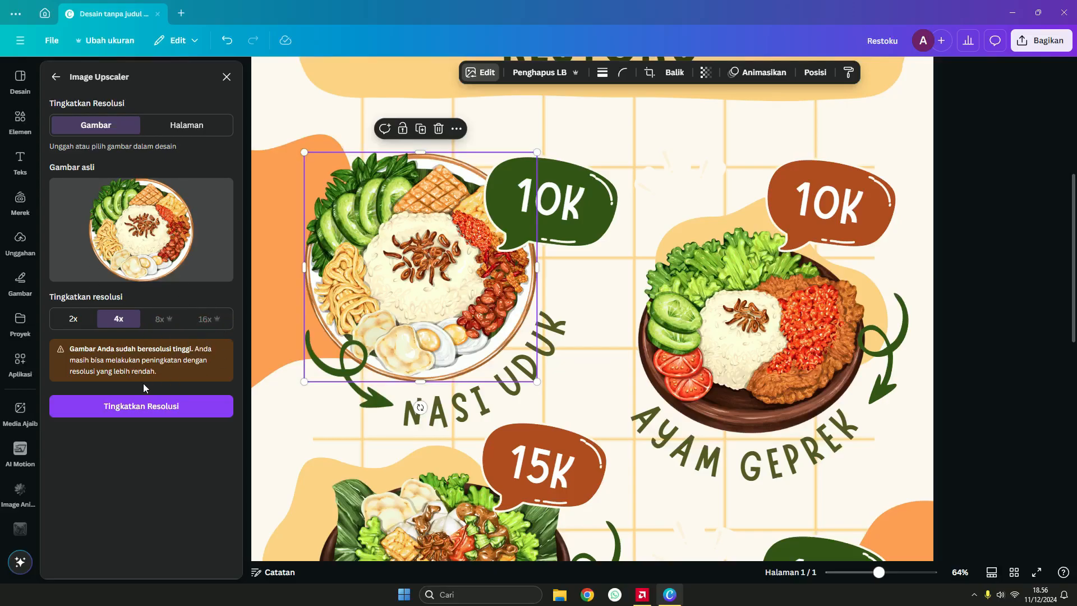
left_click(141, 415)
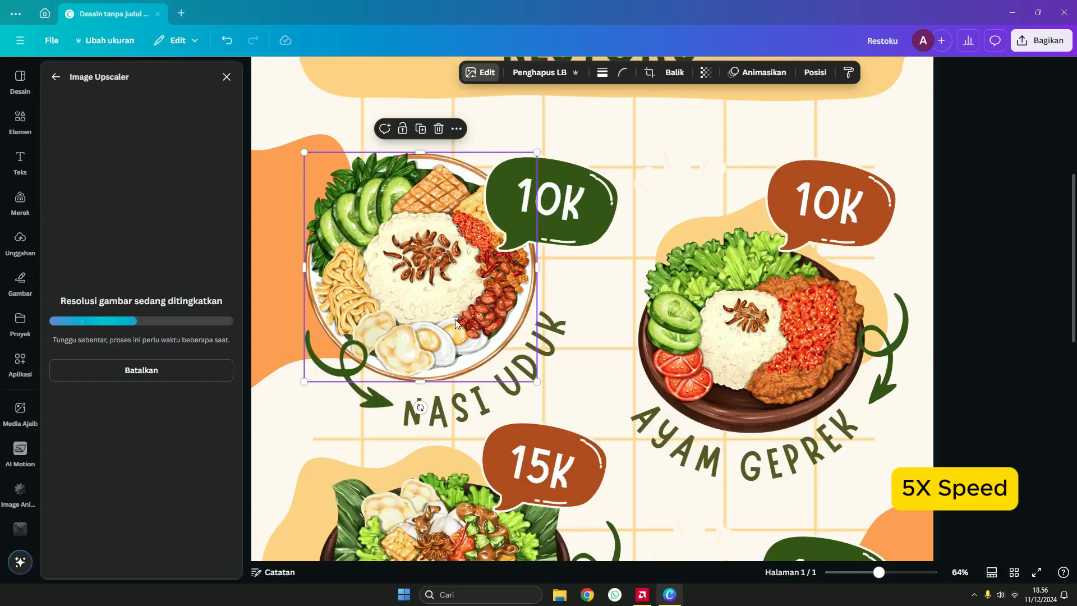
scroll(520, 368, "down", 5)
left_click(520, 367)
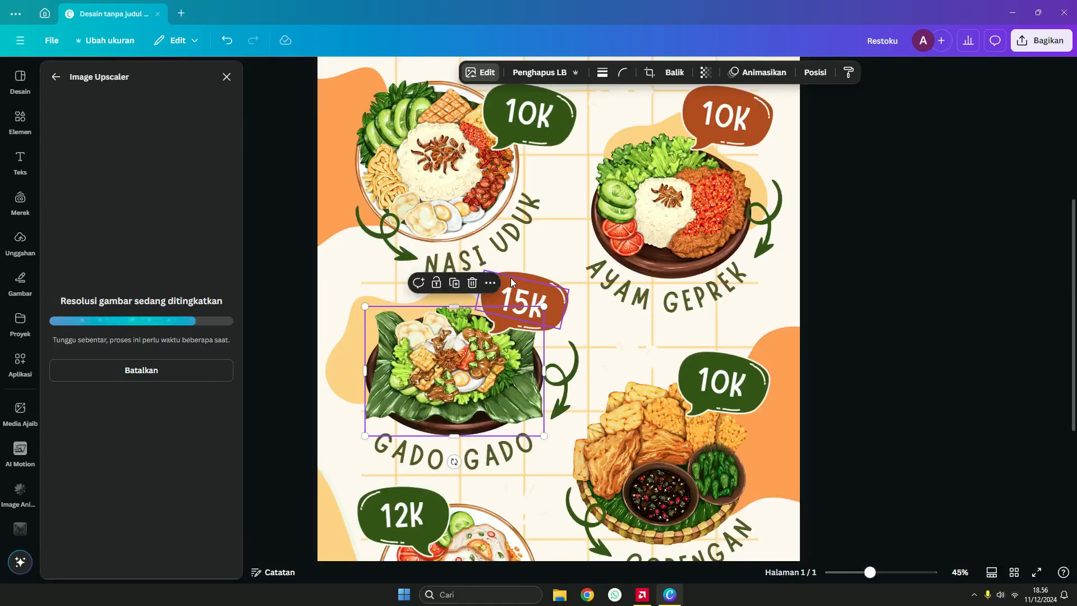
scroll(520, 367, "down", 1)
scroll(522, 337, "up", 1)
scroll(528, 236, "up", 1)
scroll(553, 345, "down", 1)
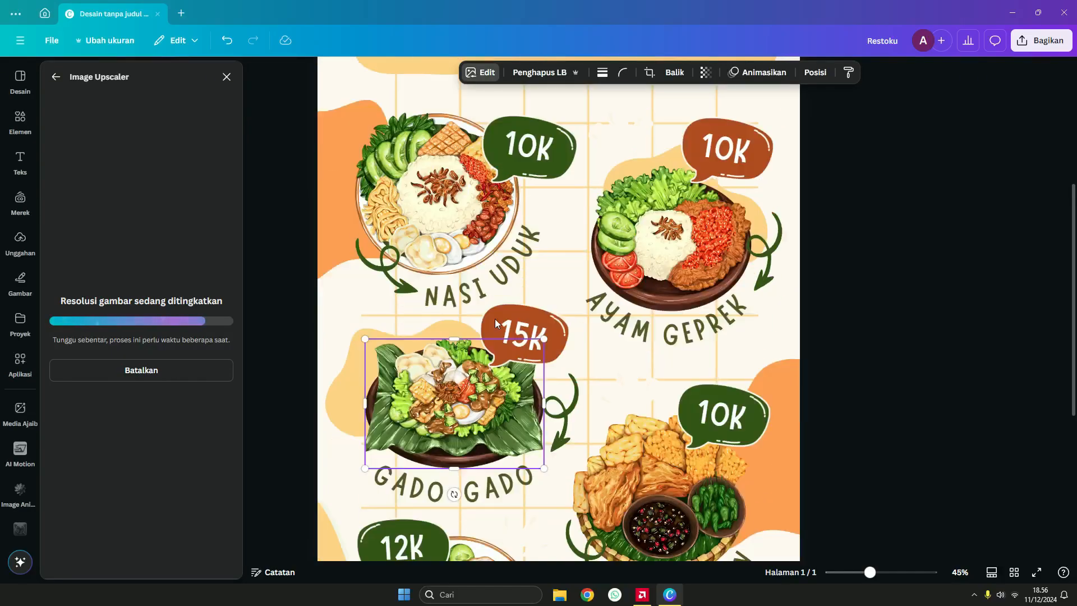
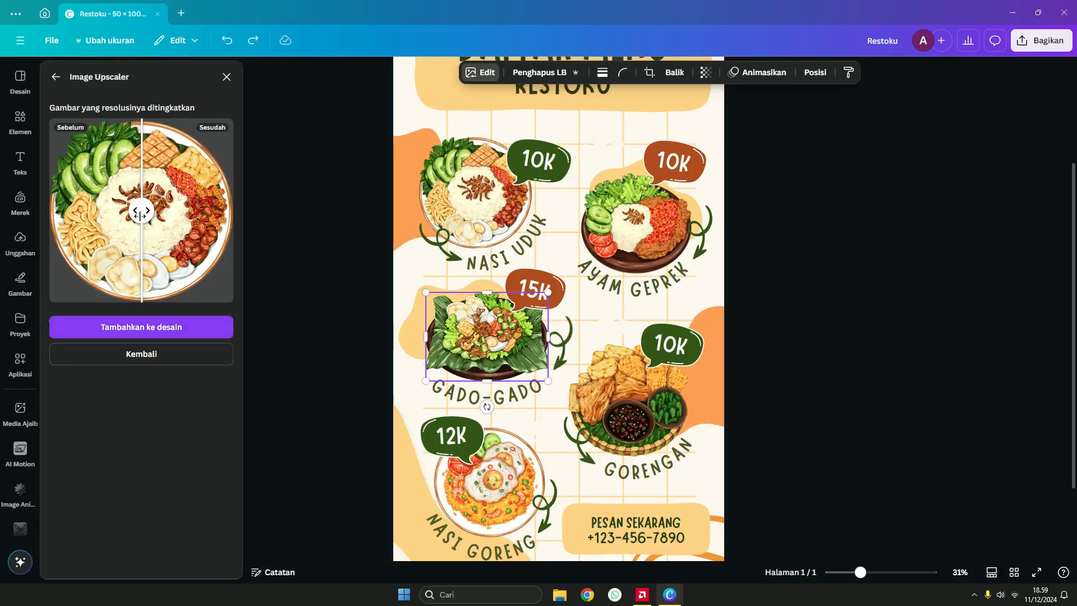
Step: Compare the Nasi Uduk plate before and after upscaling, and add the upscaled version to the design
left_click_drag(140, 215, 113, 220)
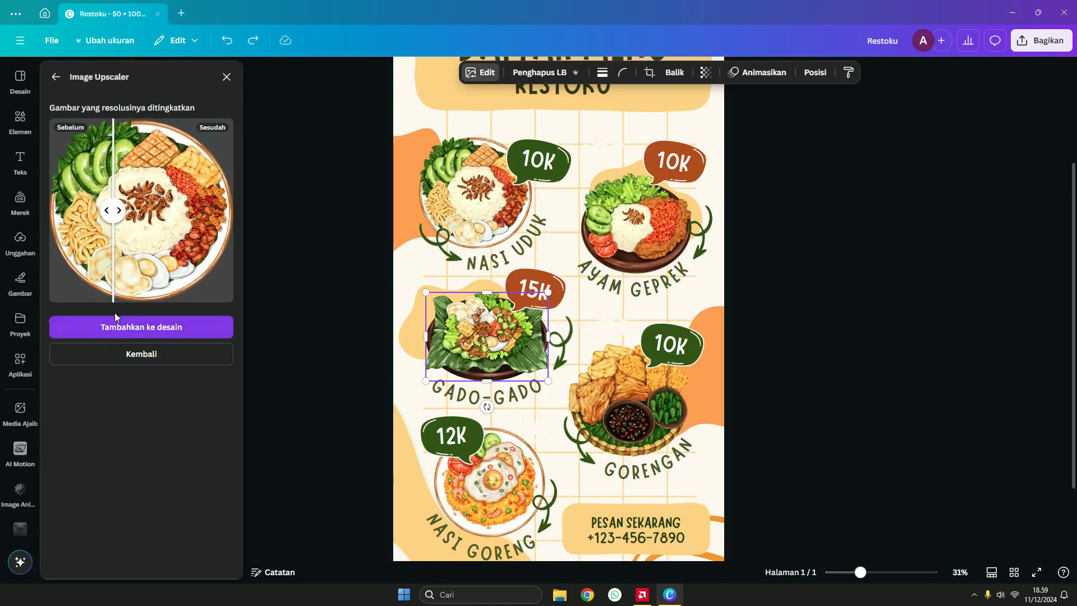
left_click_drag(106, 211, 85, 236)
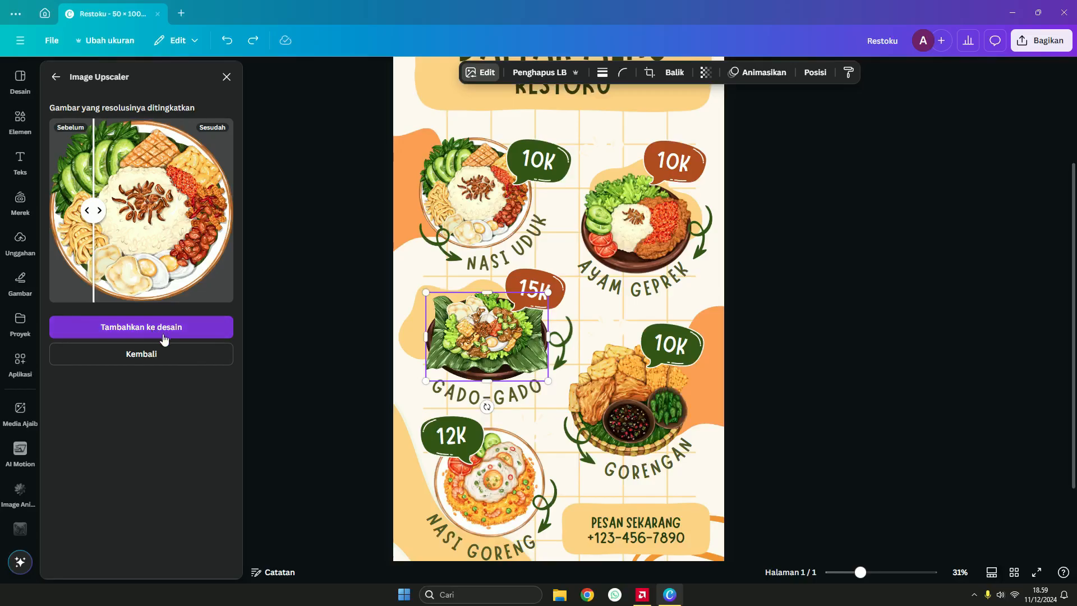
left_click_drag(88, 210, 75, 237)
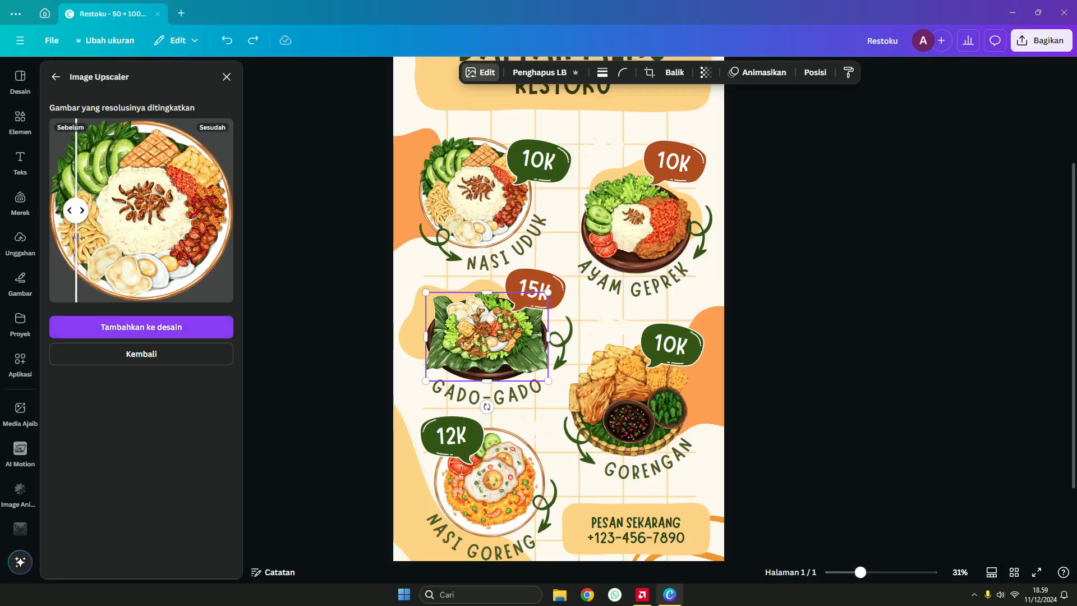
left_click(154, 330)
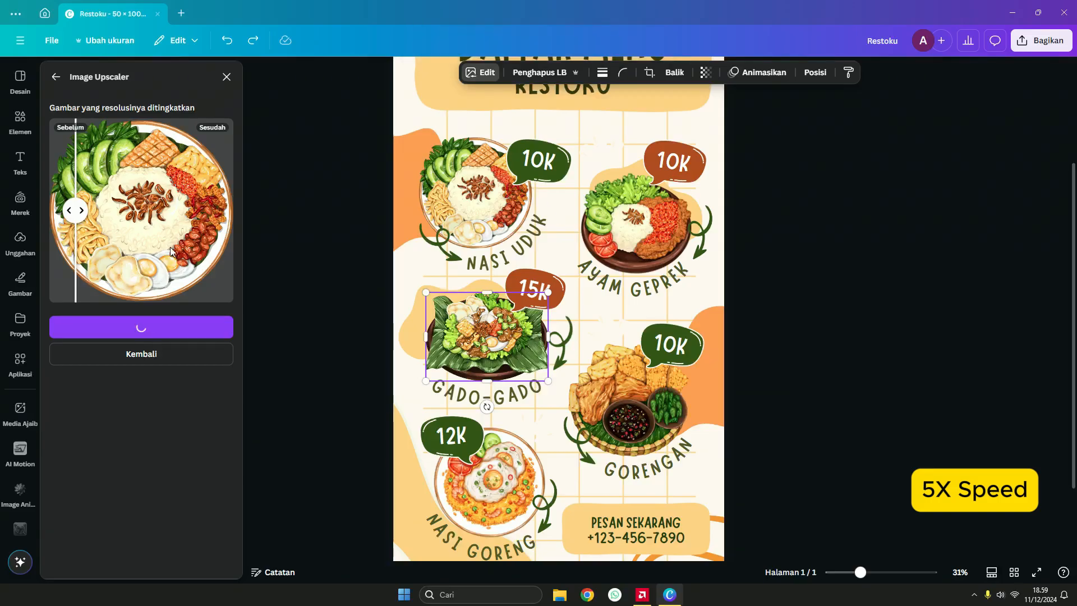
scroll(416, 175, "up", 3)
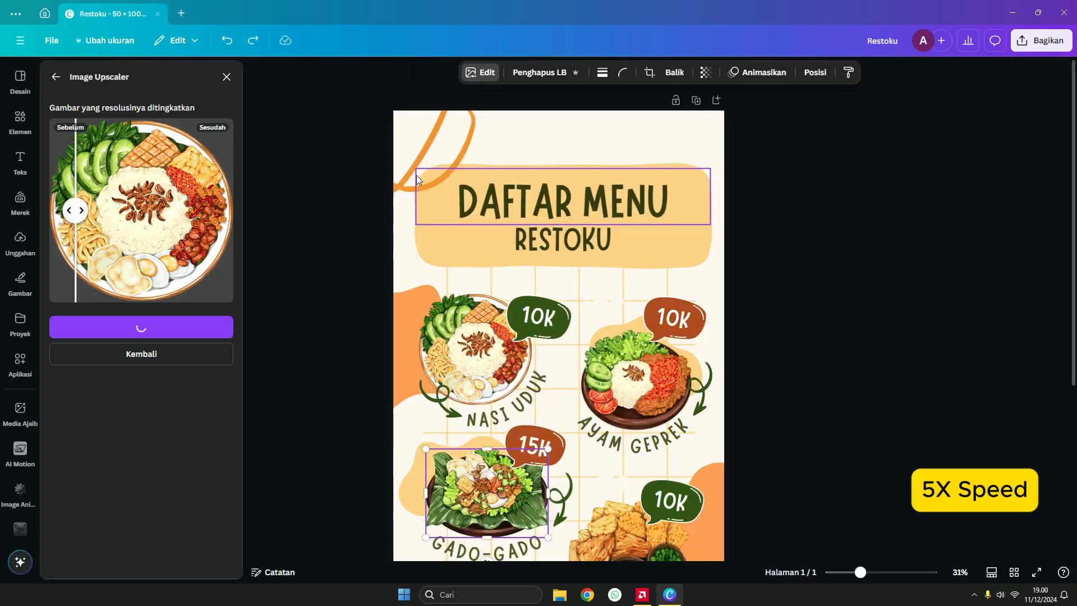
scroll(416, 175, "down", 2)
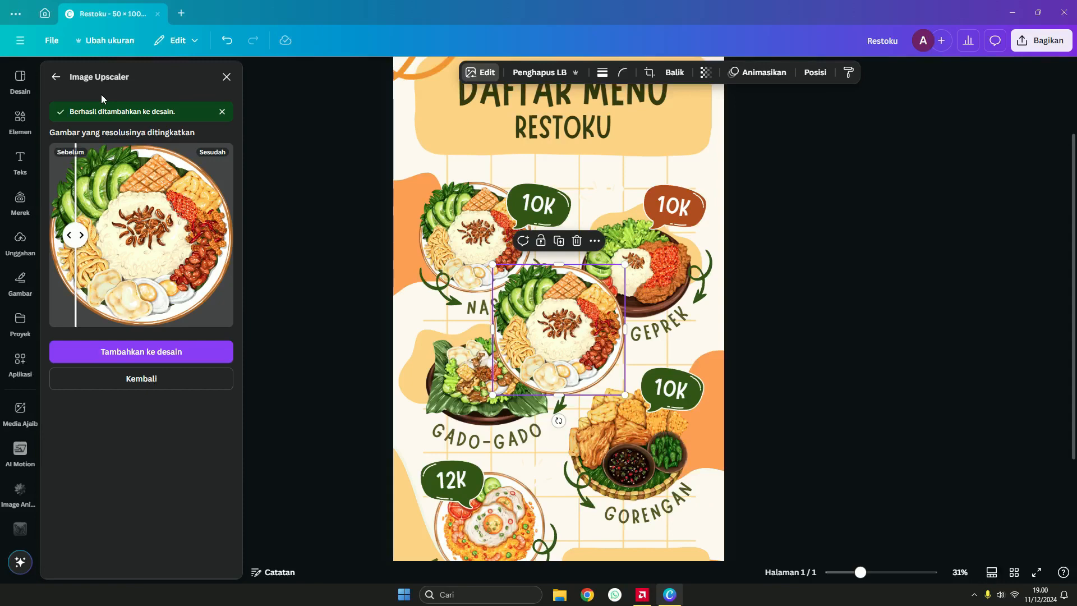
Step: Delete the original Nasi Uduk plate and put the upscaled plate in its place above the "NASI UDUK" label
left_click_drag(569, 337, 607, 296)
left_click(452, 235)
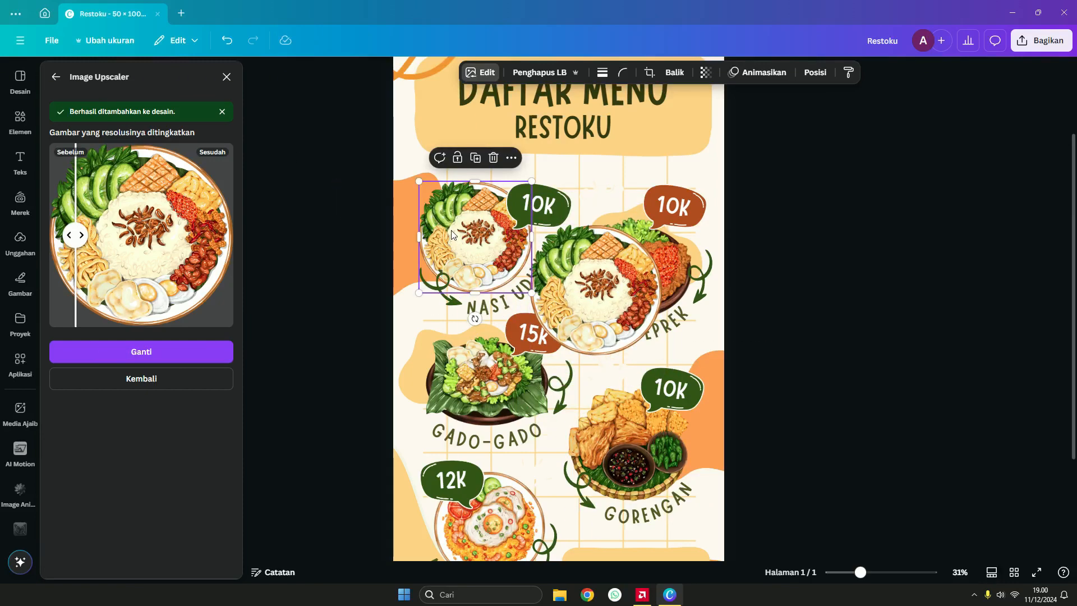
key("Delete")
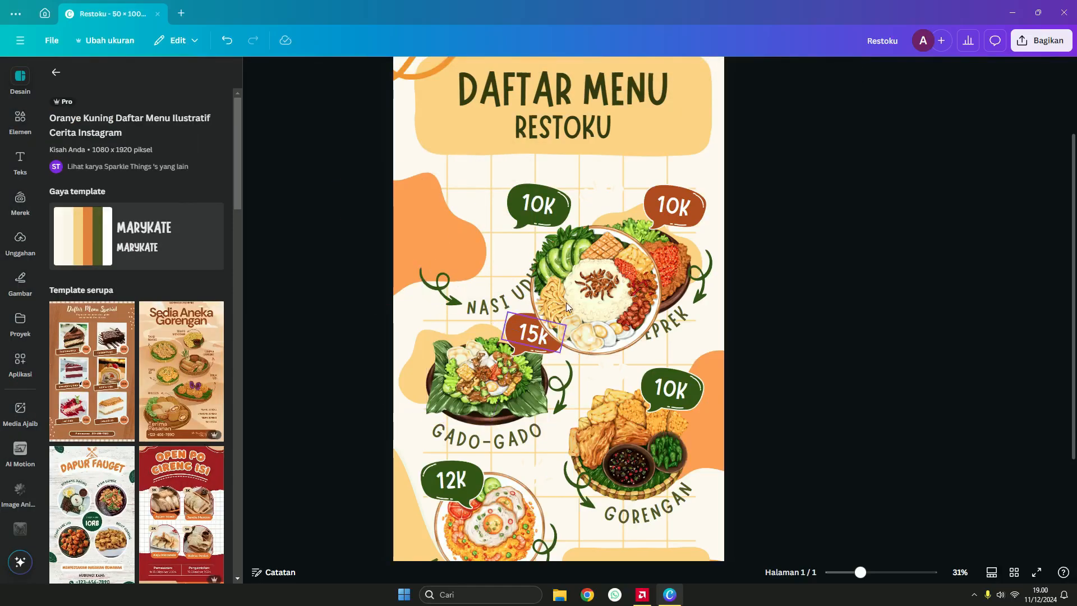
left_click_drag(567, 302, 473, 247)
Step: Move the upscaled plate's layer down behind its 10K price bubble, directly below the Ayam Geprek plate's layer
left_click(815, 72)
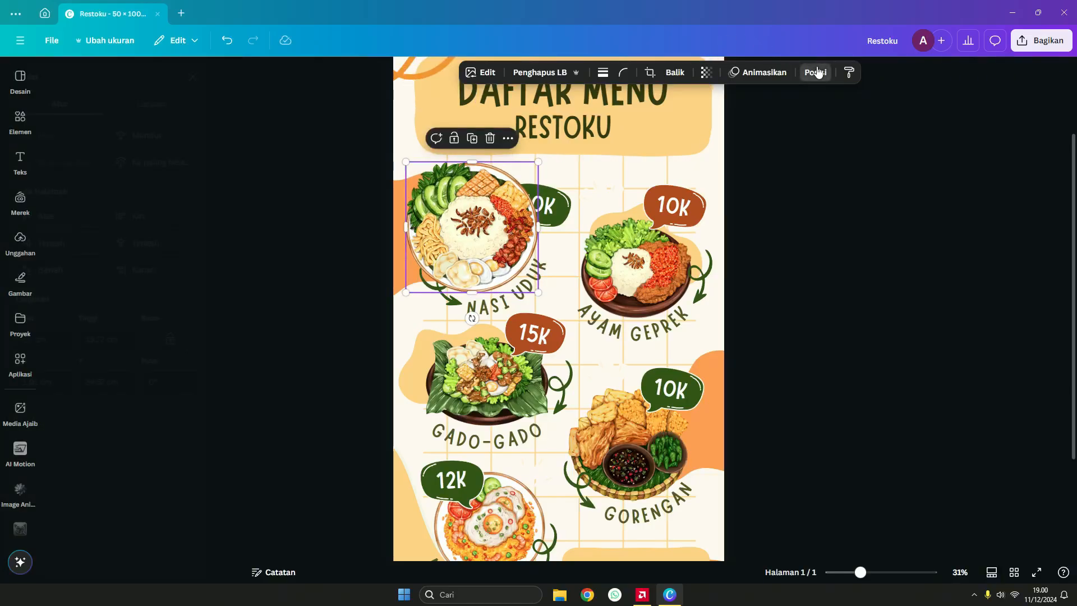
left_click(203, 107)
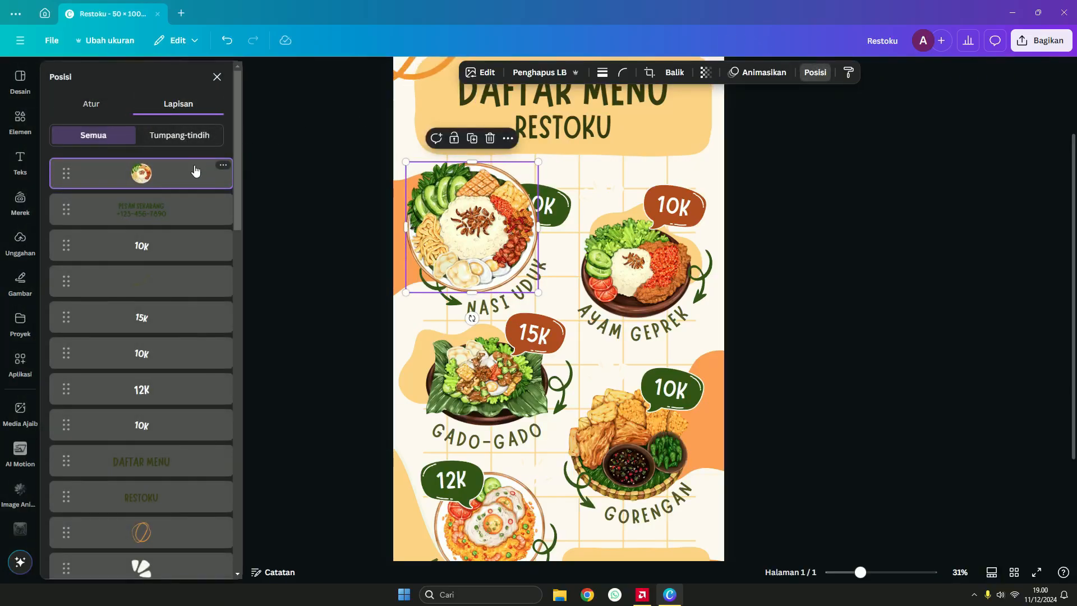
left_click_drag(197, 170, 148, 342)
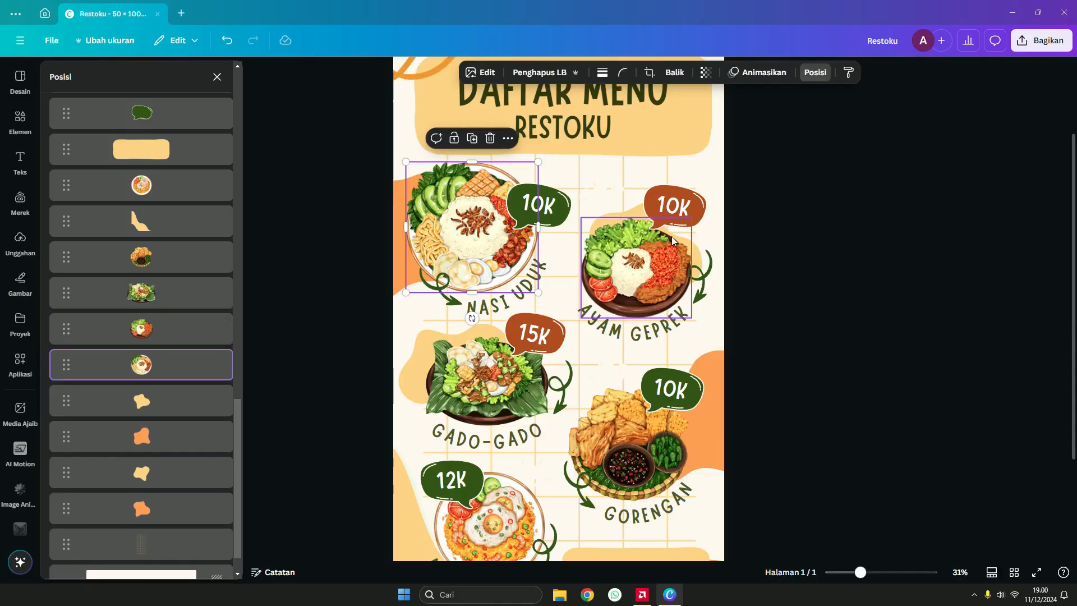
left_click(846, 233)
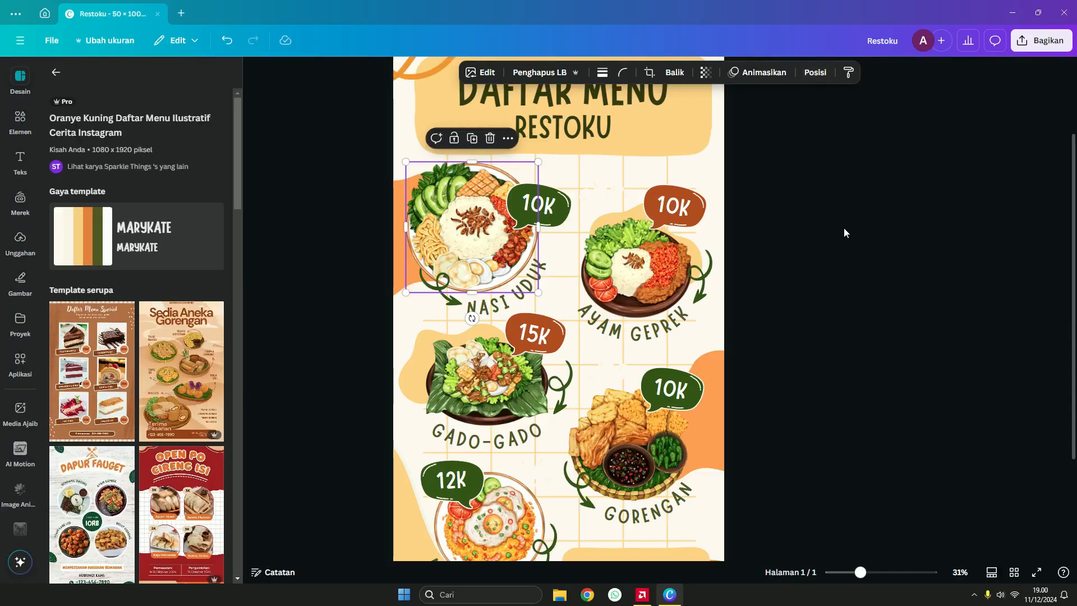
left_click(830, 171)
Step: Shrink the upscaled Nasi Uduk plate slightly and look over the rest of the menu page
left_click(490, 221)
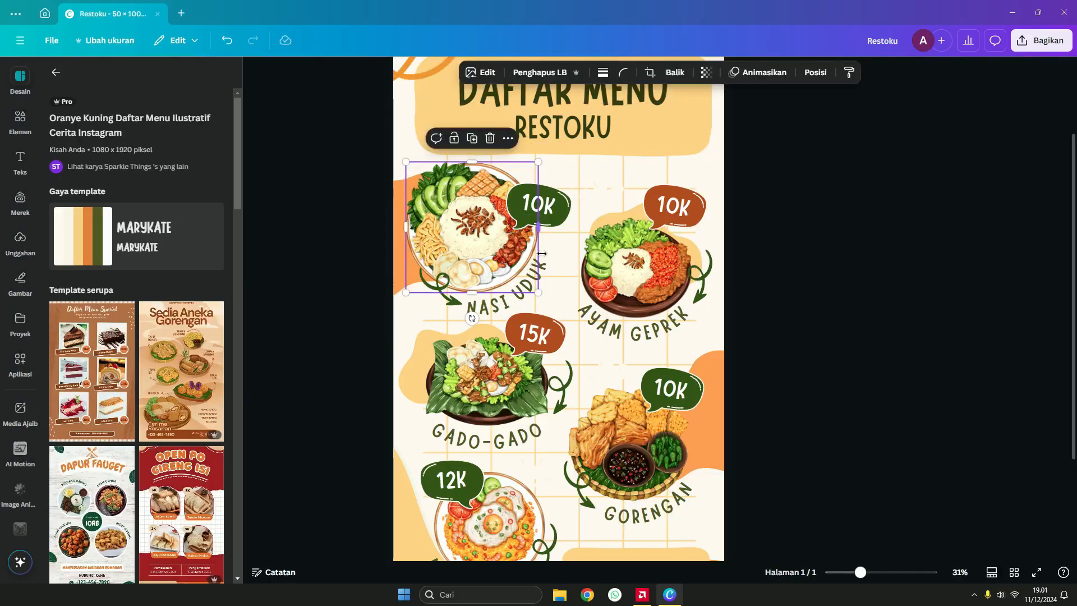
left_click_drag(538, 293, 533, 288)
left_click(810, 168)
scroll(618, 320, "down", 3)
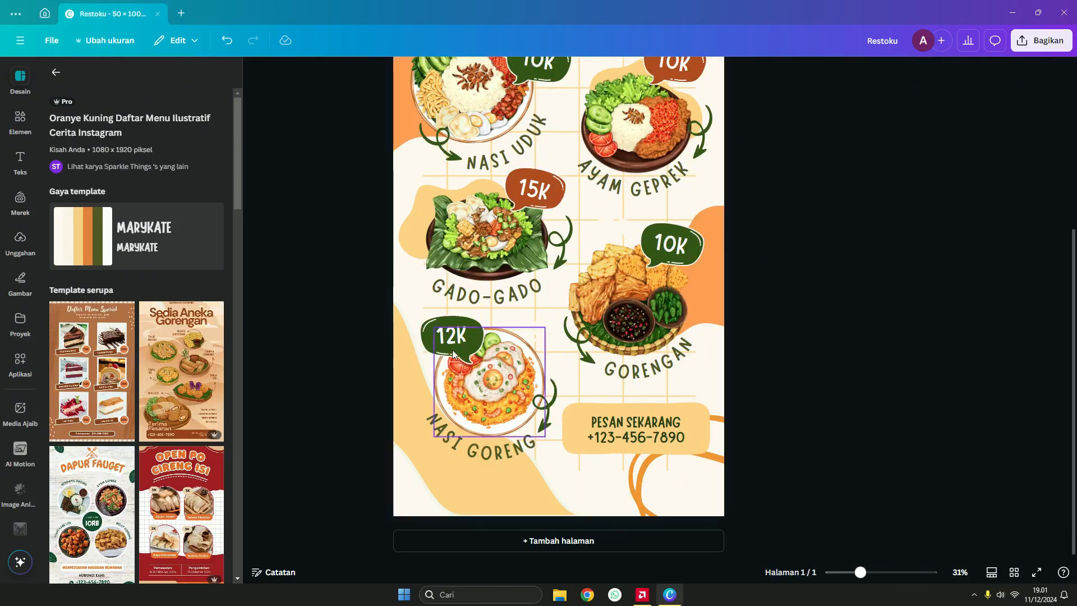
scroll(601, 292, "up", 2)
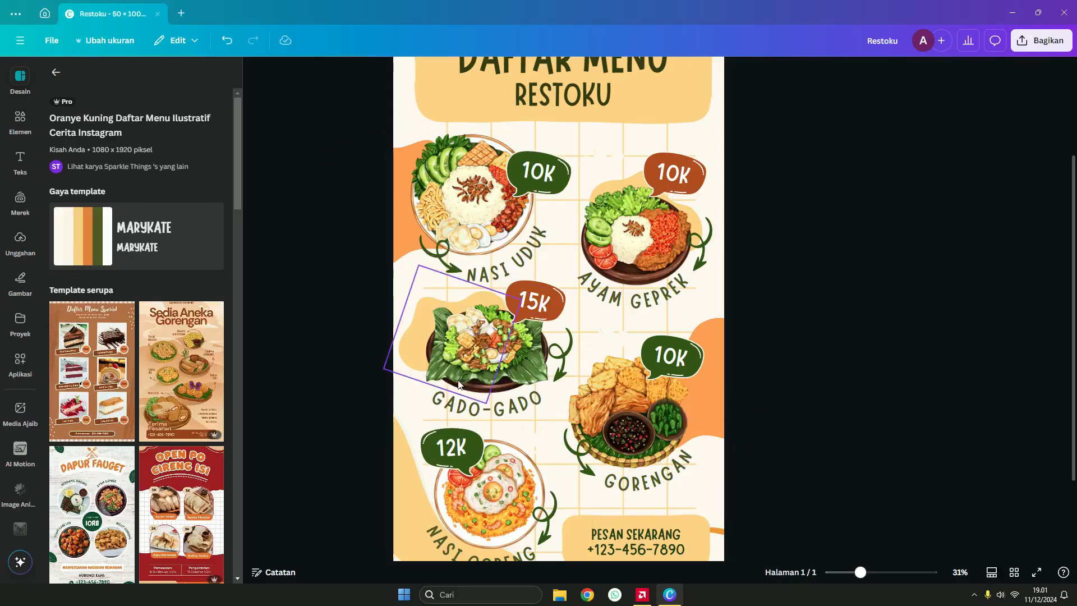
scroll(469, 349, "up", 3)
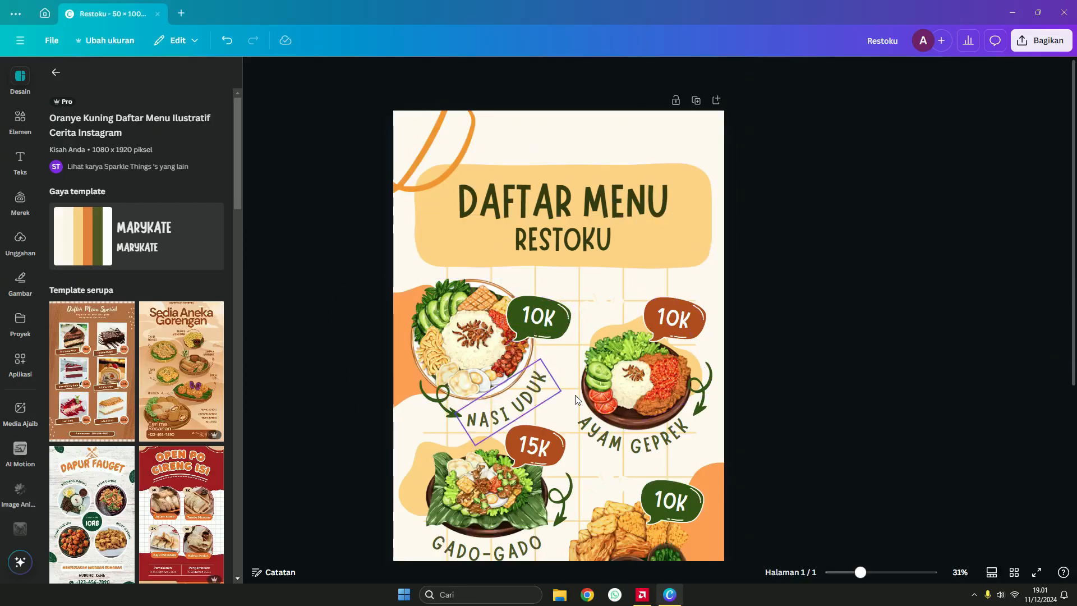
Step: Download the design as Cetak PDF with the CMYK colour profile for professional printing, and dismiss the download notice
left_click(1037, 49)
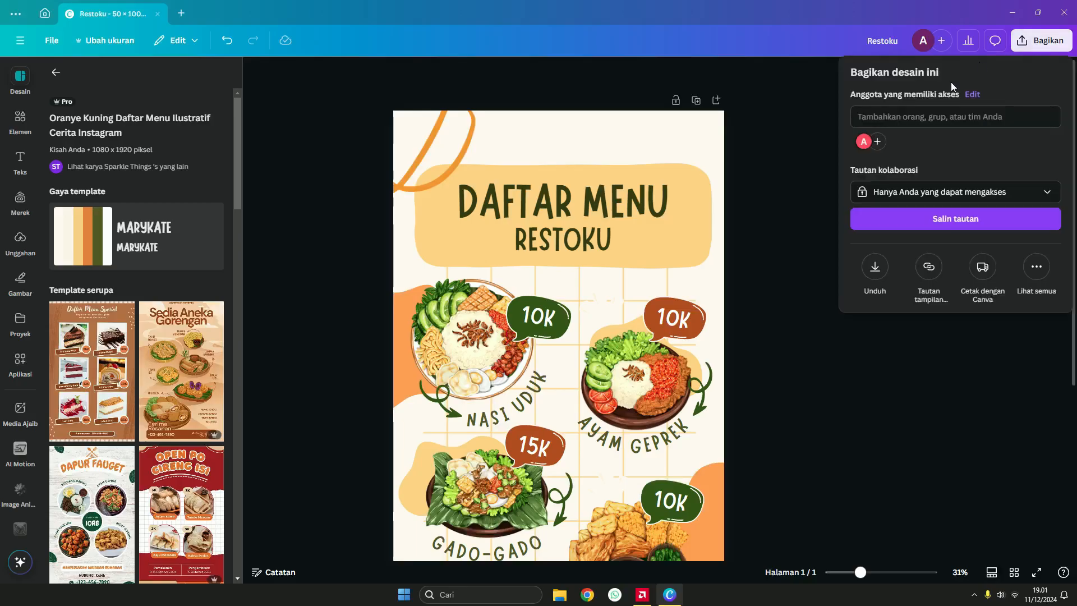
left_click(874, 268)
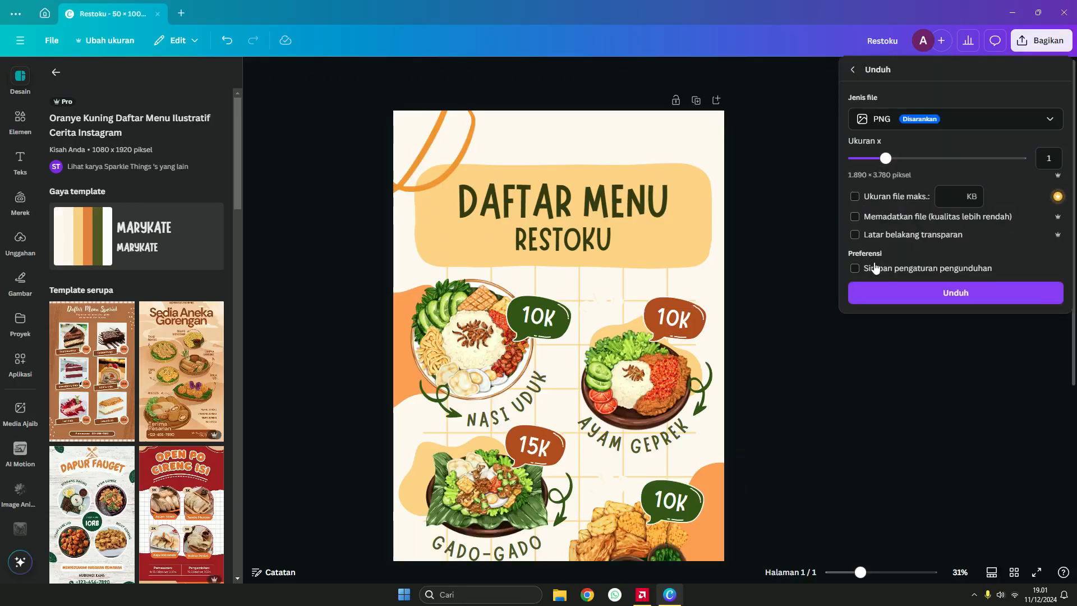
left_click(882, 120)
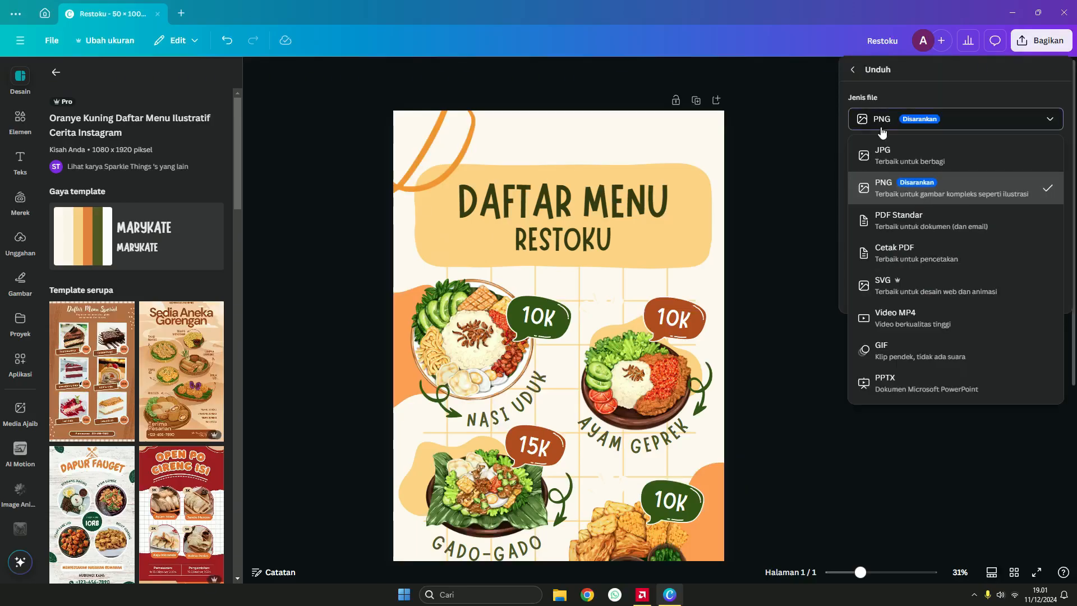
left_click(887, 253)
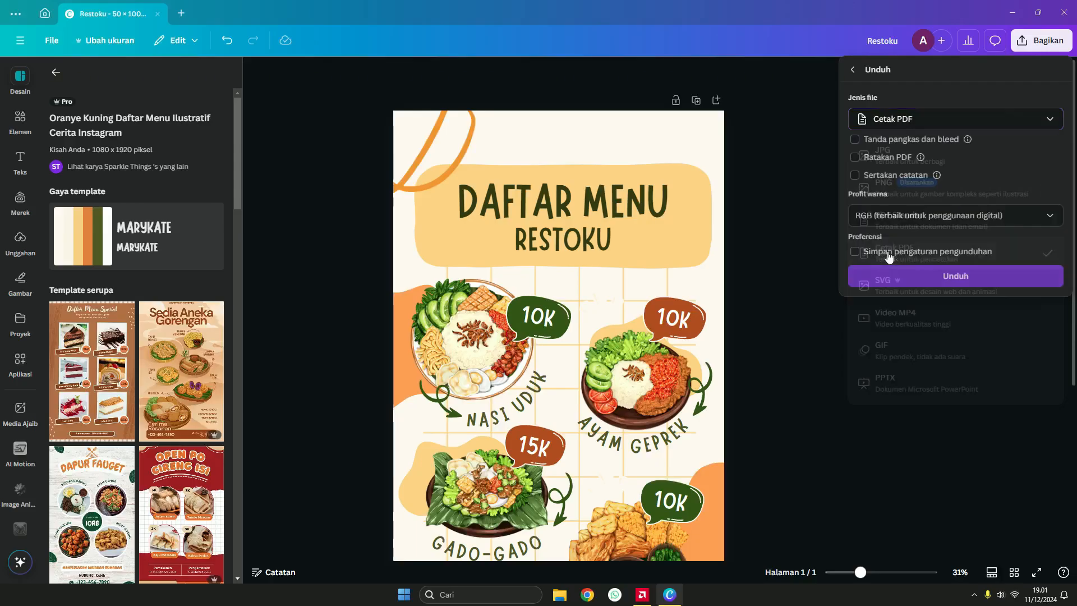
left_click(887, 224)
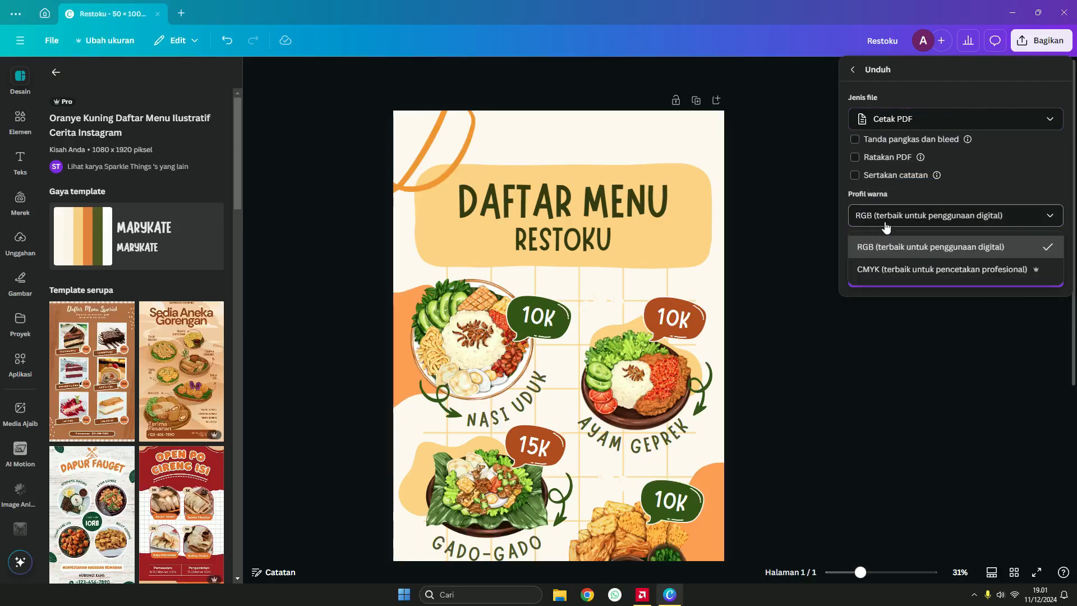
left_click(882, 270)
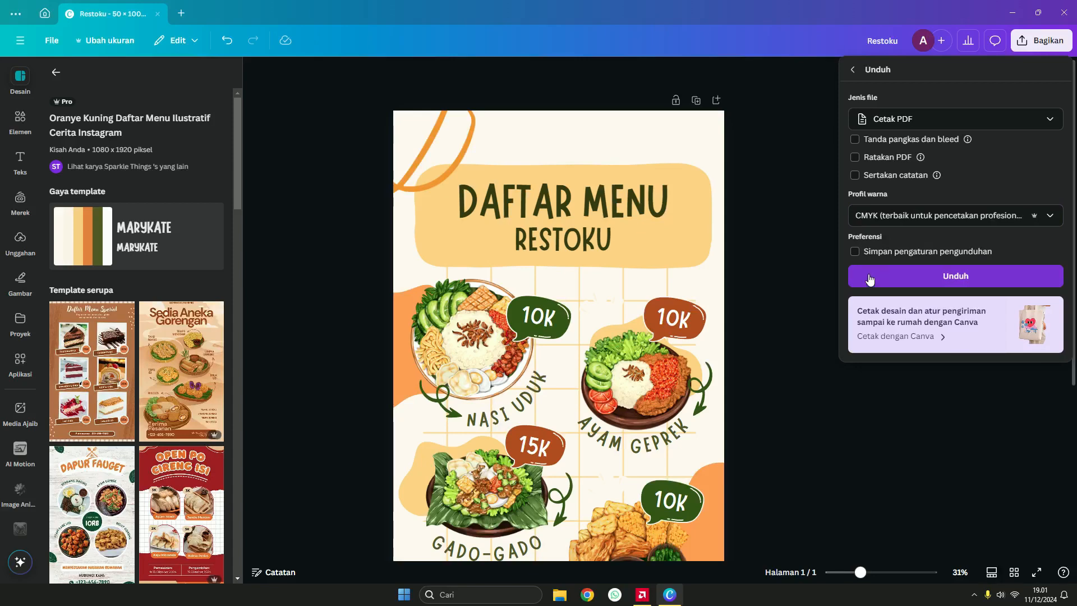
left_click(935, 286)
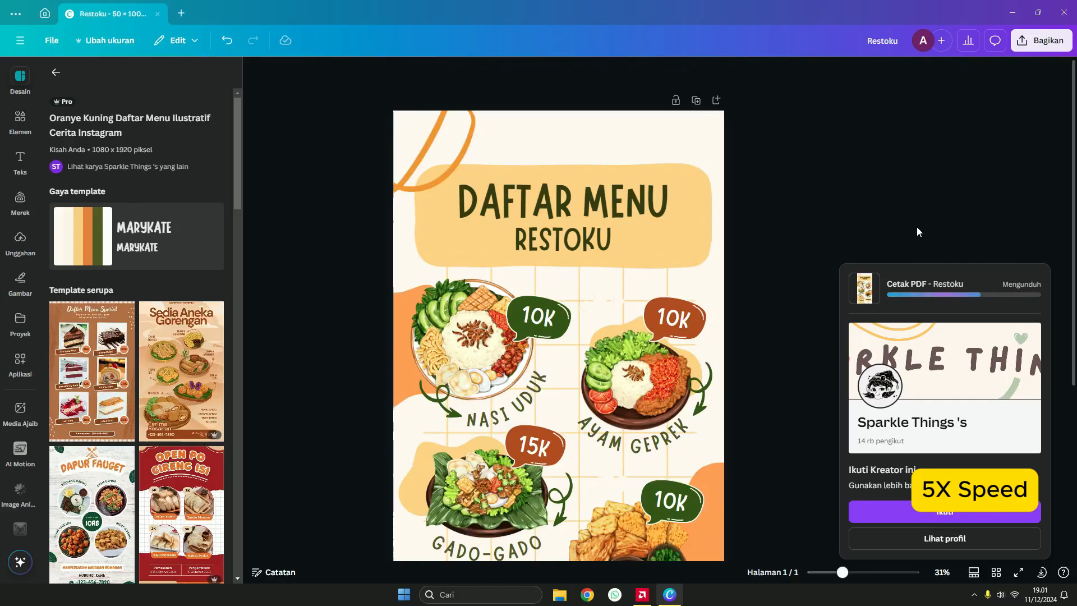
scroll(566, 278, "down", 3)
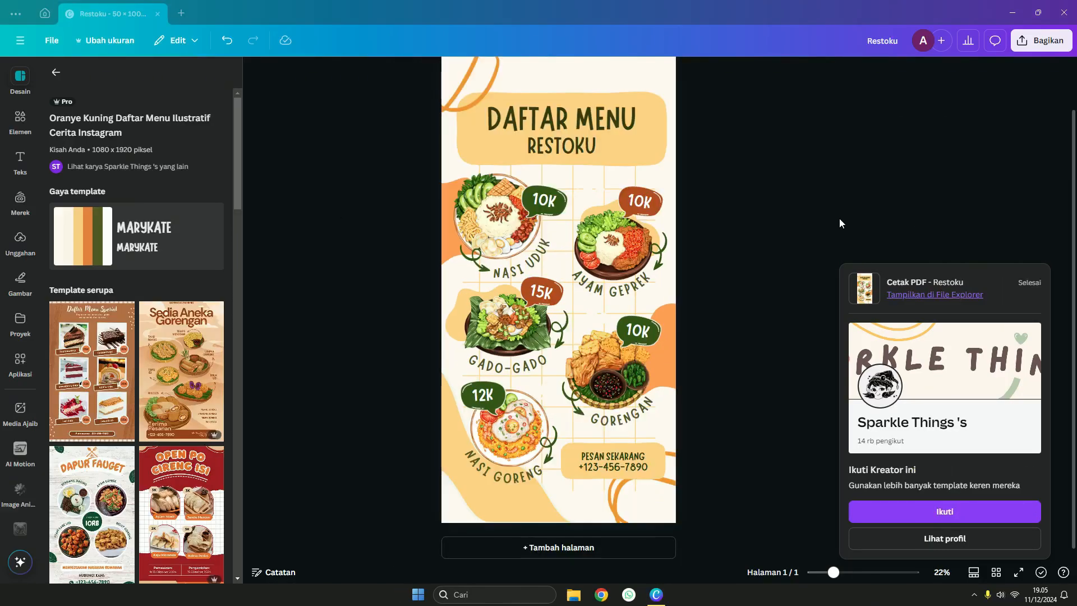
left_click(768, 242)
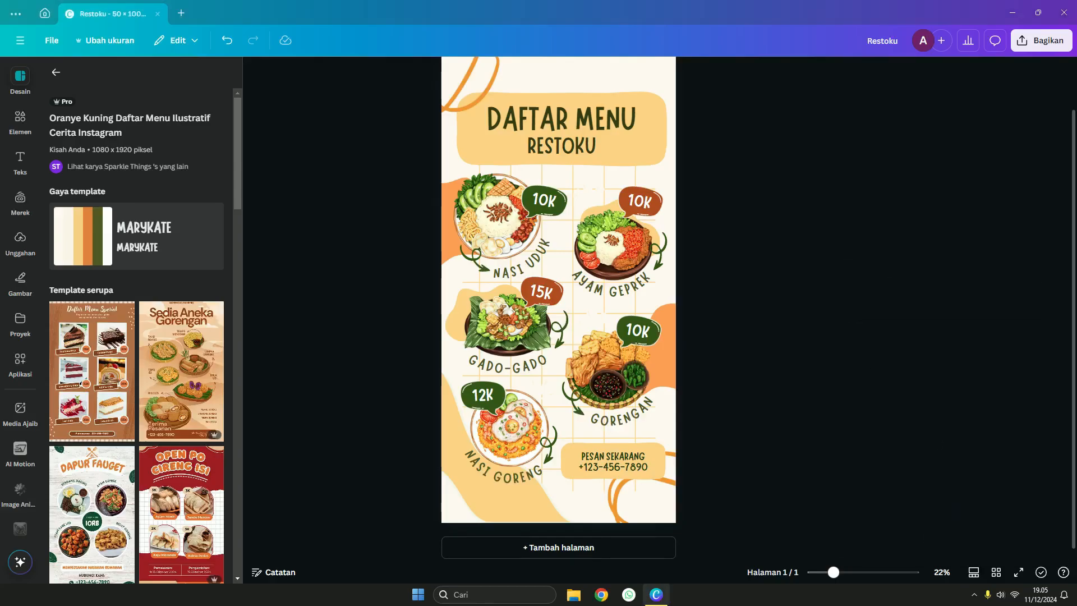
Step: Switch from Canva to the desktop and launch CorelDRAW 2024
left_click(1076, 604)
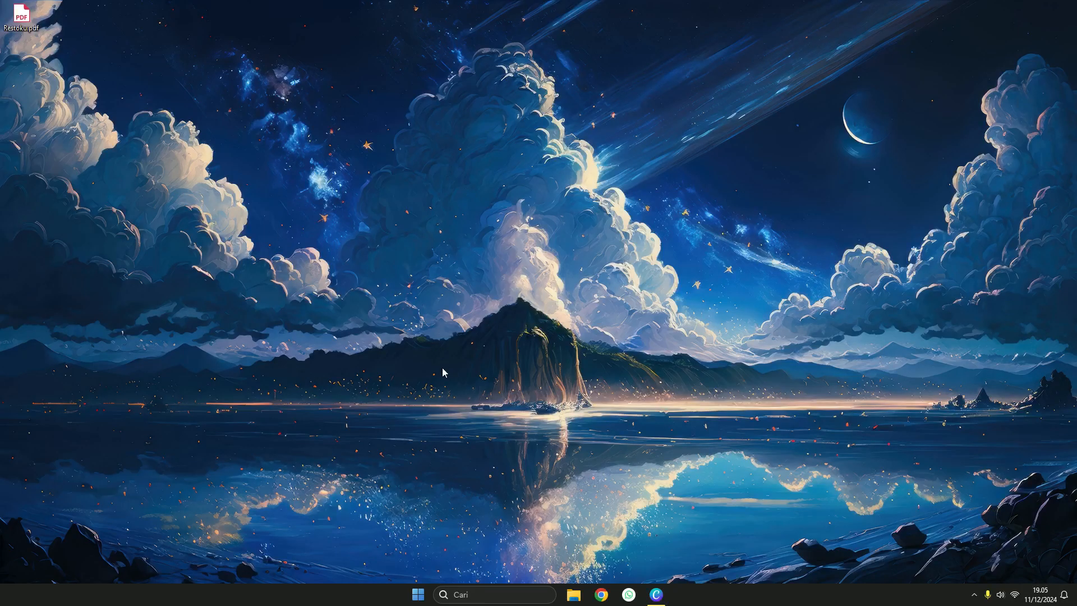
left_click(420, 597)
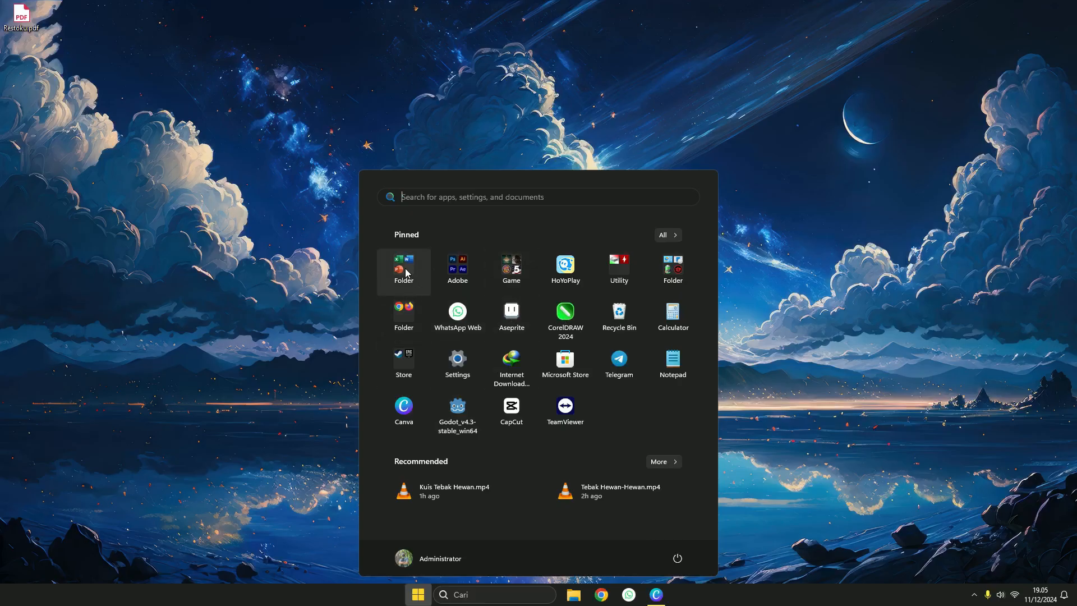
left_click(459, 271)
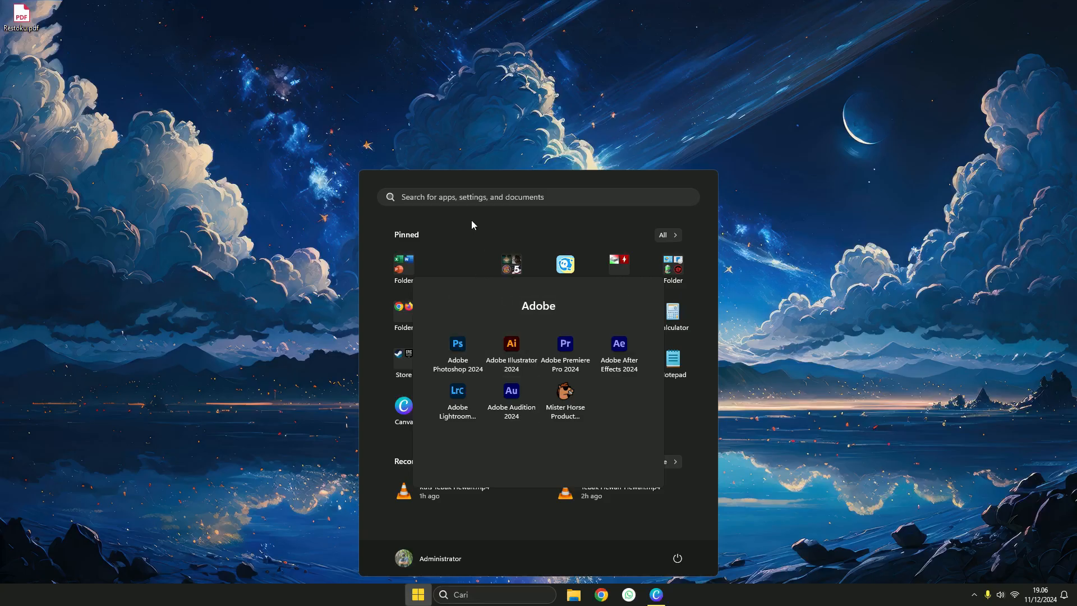
left_click(457, 254)
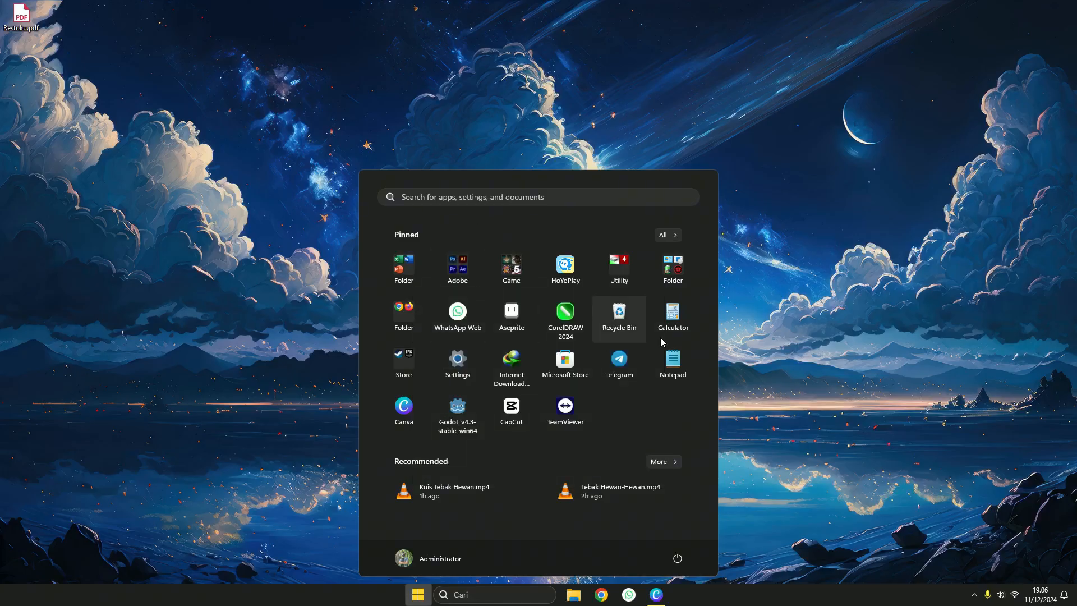
left_click(568, 318)
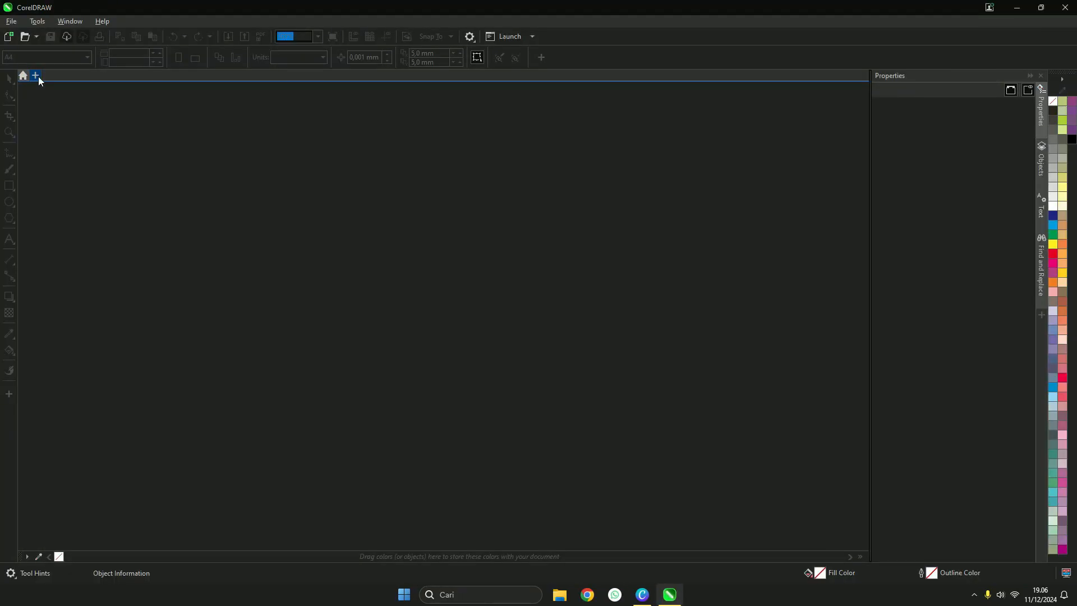
Step: Create a new document in CMYK colour mode, 100 cm wide and 200 cm high
left_click(36, 76)
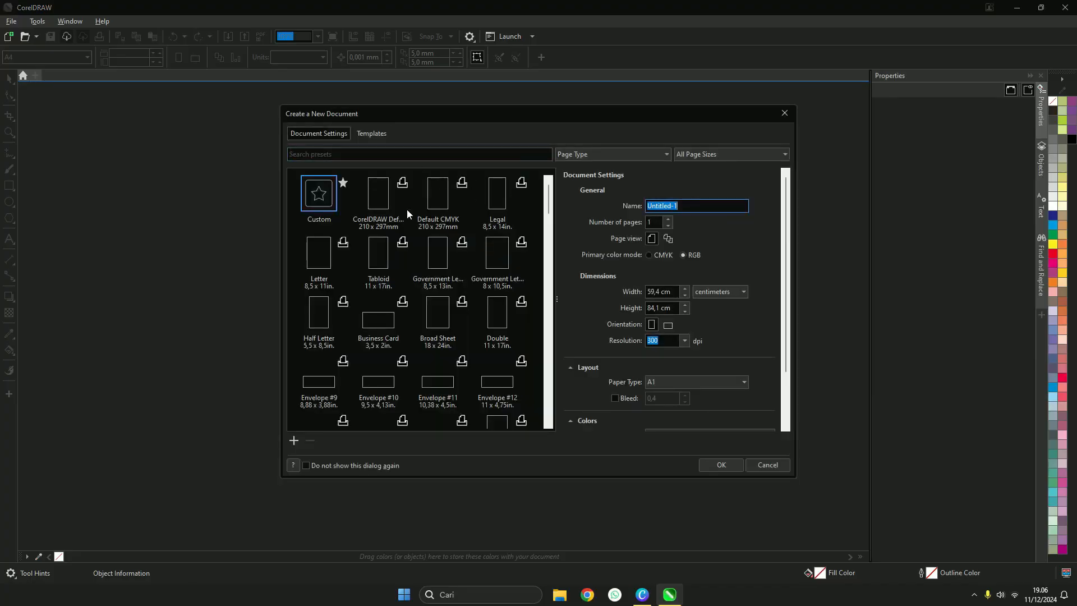
left_click(657, 255)
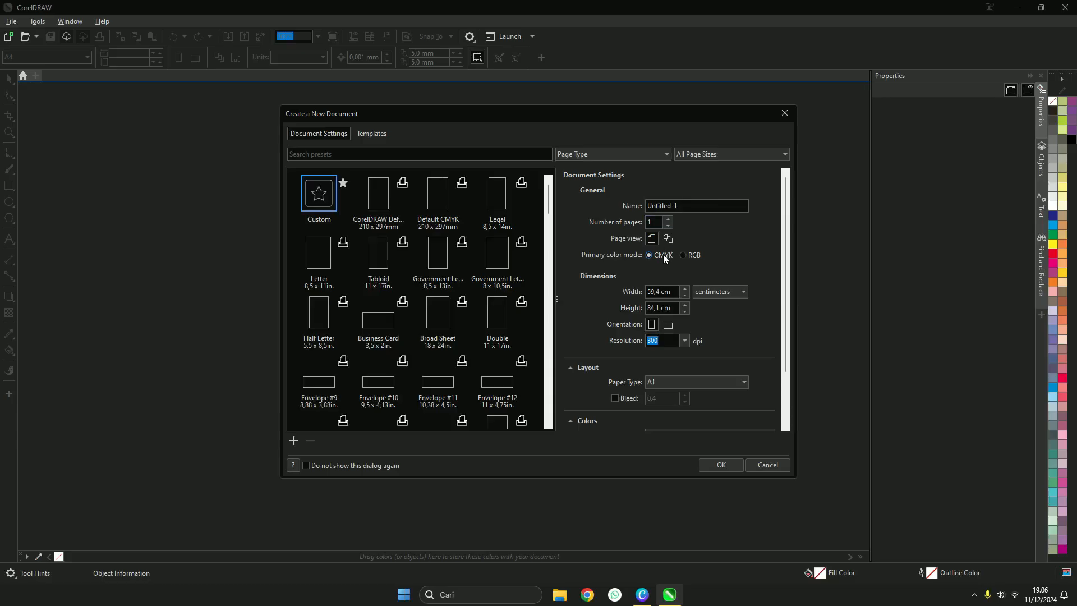
left_click_drag(675, 291, 660, 289)
left_click_drag(673, 310, 640, 310)
type("200")
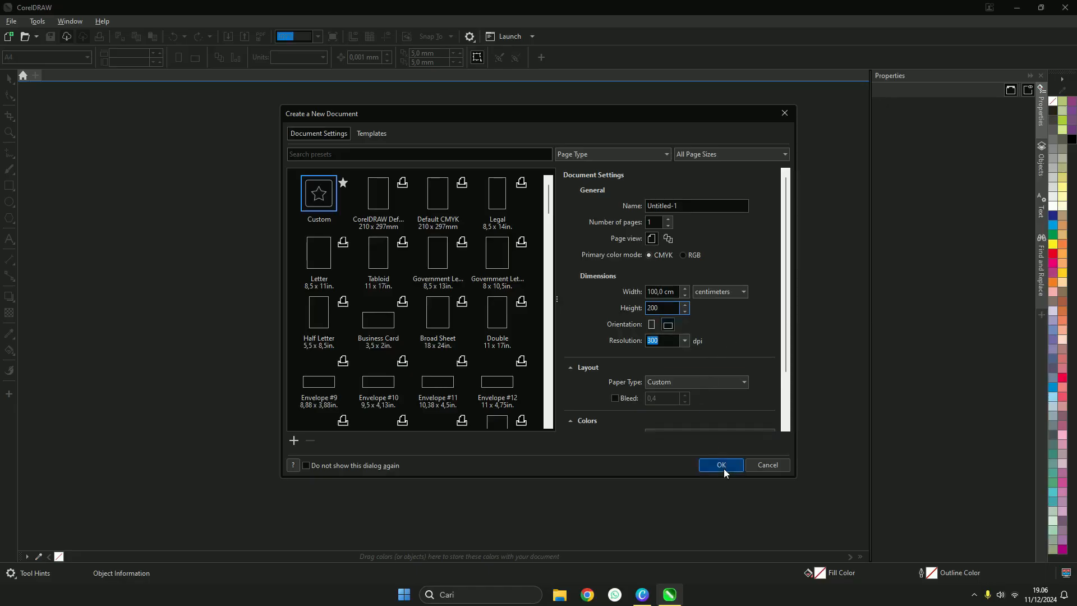
left_click(722, 466)
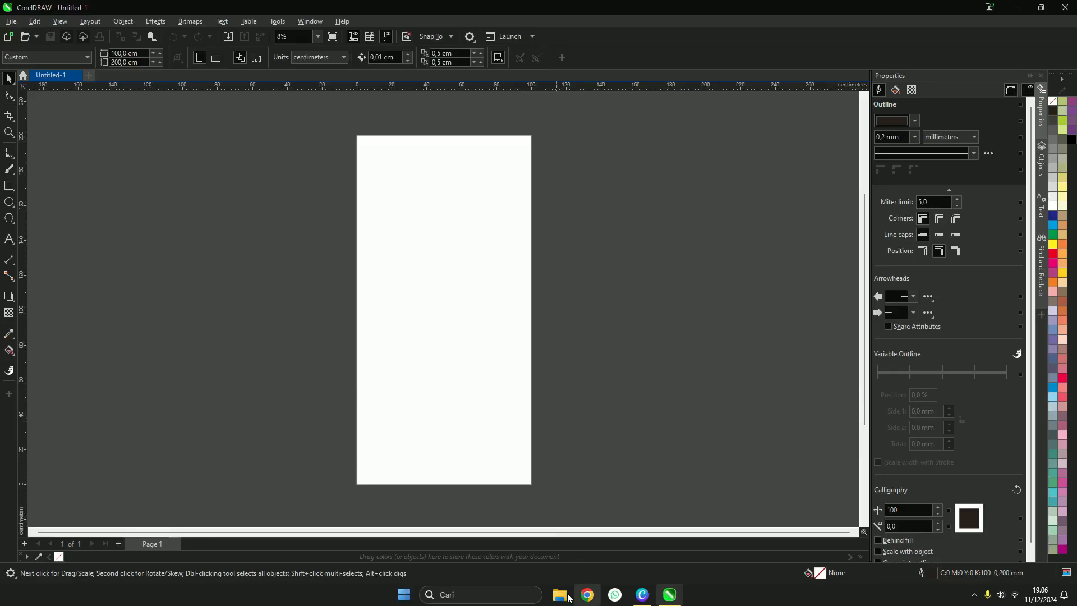
Step: Import the exported menu PDF into the document, bringing its text in as Text
key("super+e")
left_click(846, 126)
key("super+d")
left_click_drag(23, 17, 430, 271)
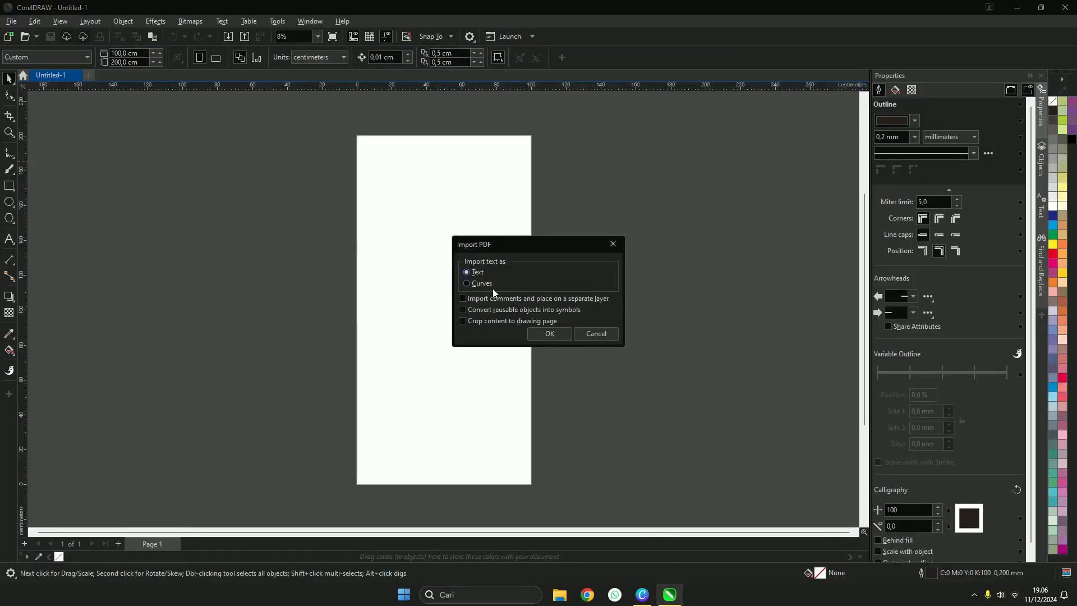
left_click(547, 335)
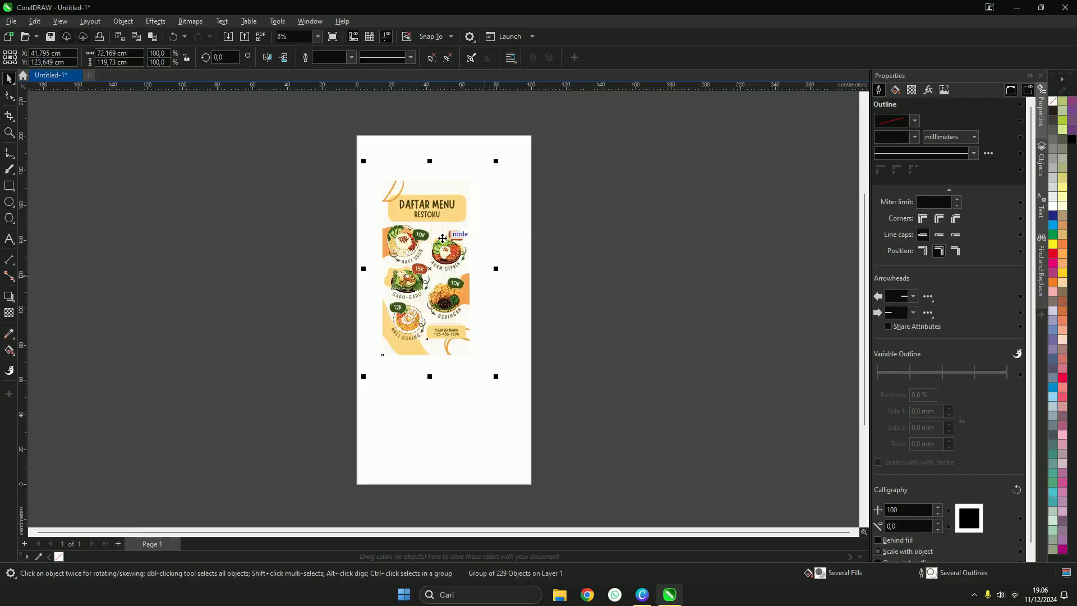
Step: Move the imported menu off the page to its left and ungroup it into separate objects
left_click_drag(443, 238, 281, 221)
scroll(209, 152, "up", 1)
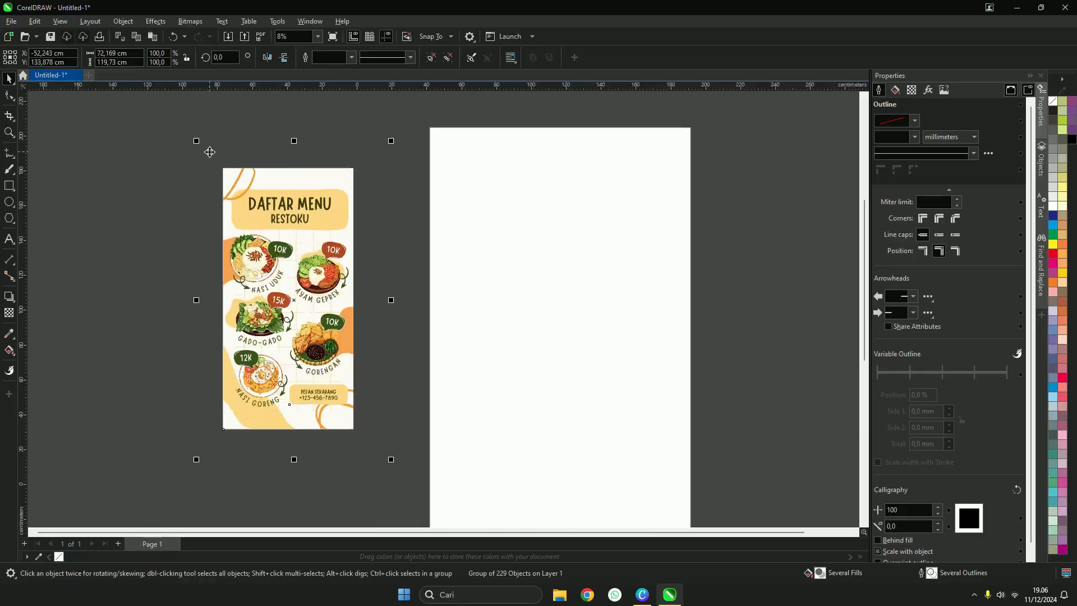
scroll(210, 152, "up", 1)
key("ctrl+u")
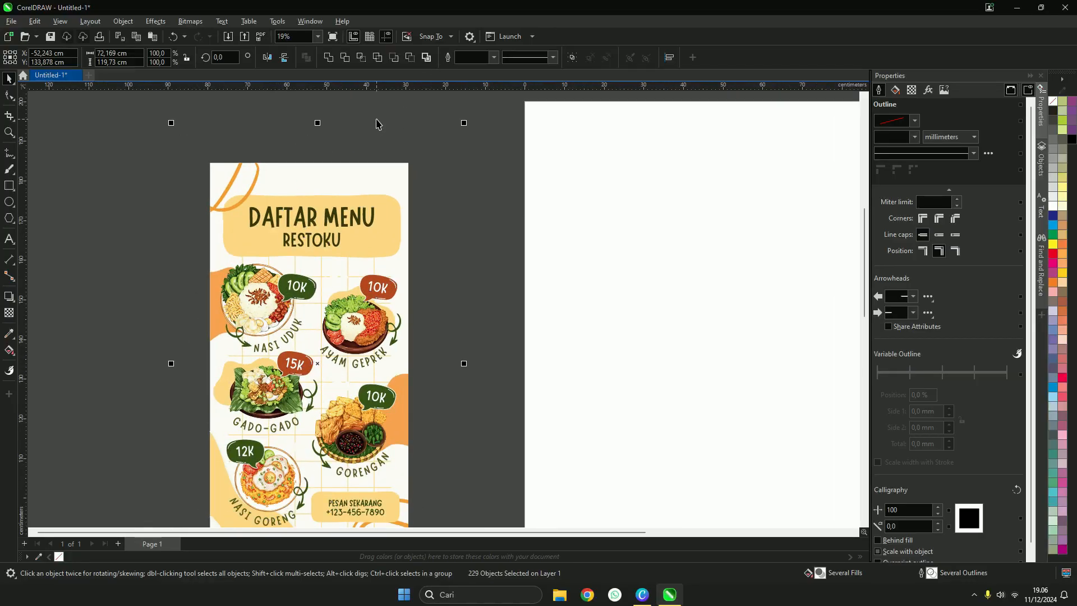
Step: Move the invisible curve overhanging the menu's upper-left corner away from the artwork and delete it
scroll(377, 124, "down", 1)
left_click(249, 152)
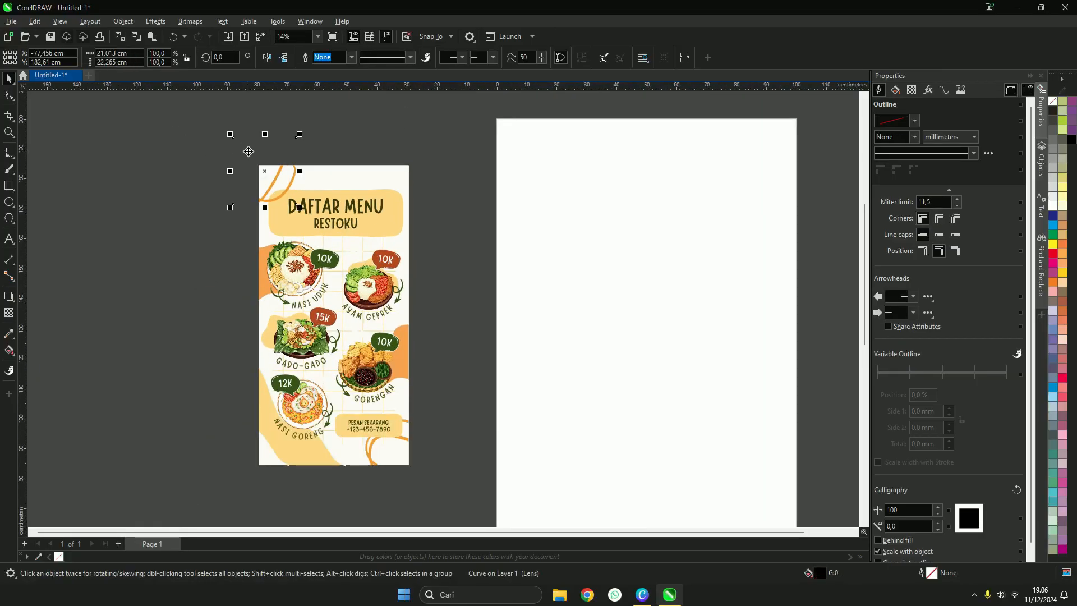
left_click_drag(248, 151, 170, 131)
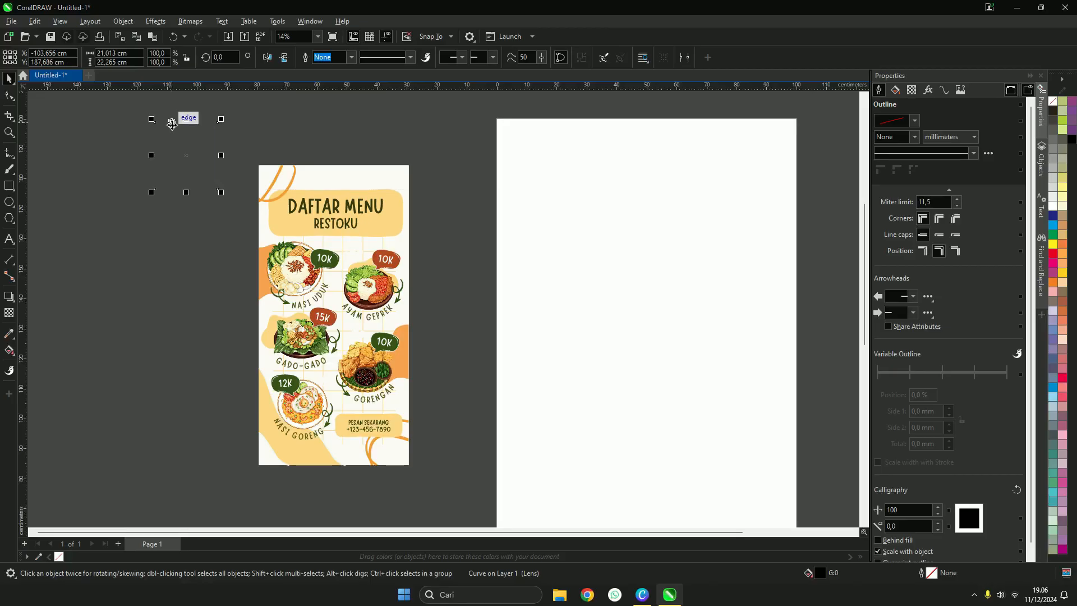
key("Delete")
Step: Delete the invisible curves overhanging the menu's lower-left and lower-right corners
scroll(214, 211, "down", 1)
scroll(211, 353, "up", 1)
left_click(249, 412)
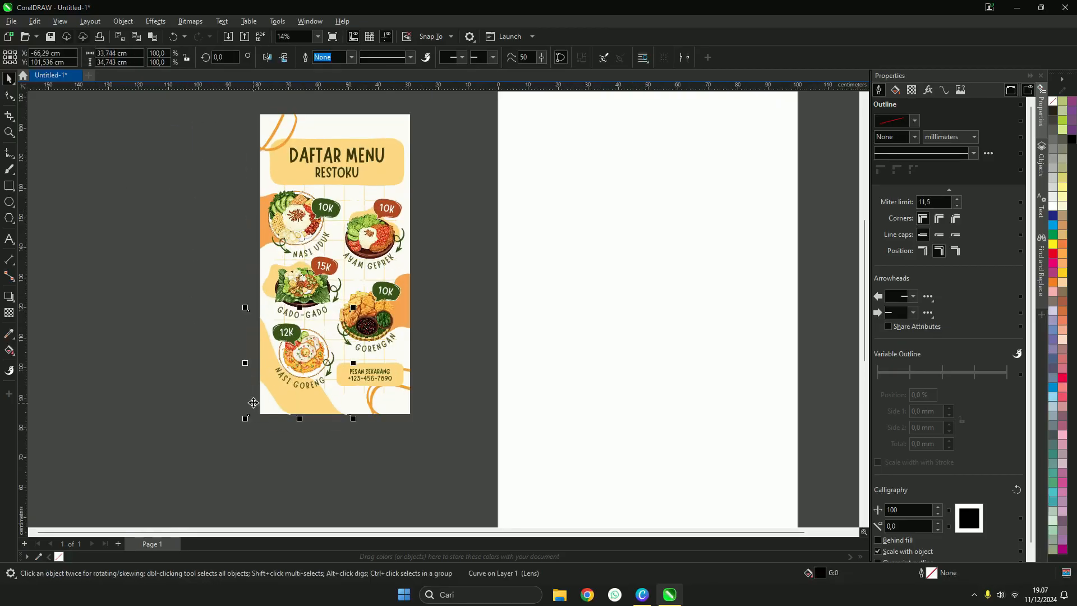
key("Delete")
left_click(419, 416)
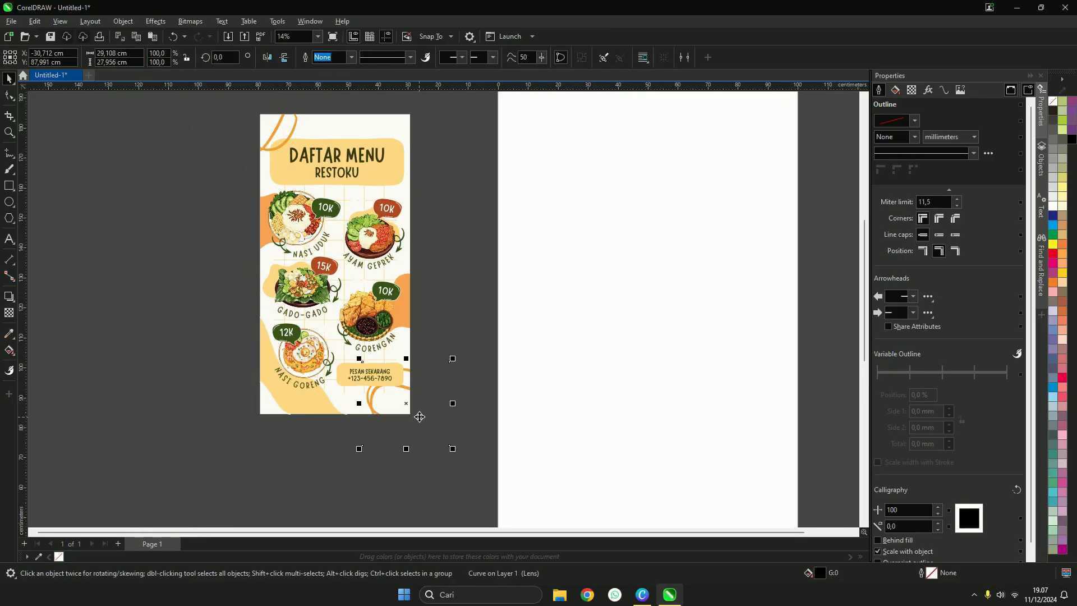
left_click_drag(434, 405, 430, 439)
key("Delete")
Step: Inspect the menu for leftover invisible curves around the Ayam Geprek and Nasi Uduk plates
scroll(428, 370, "down", 1)
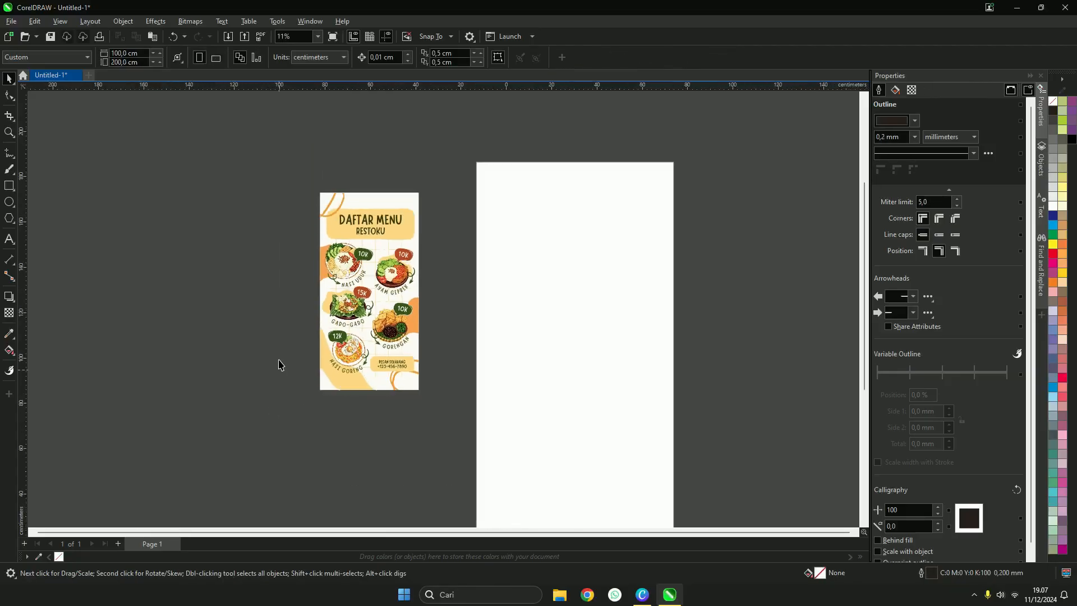
left_click_drag(261, 177, 448, 428)
scroll(371, 253, "up", 1)
left_click(443, 229)
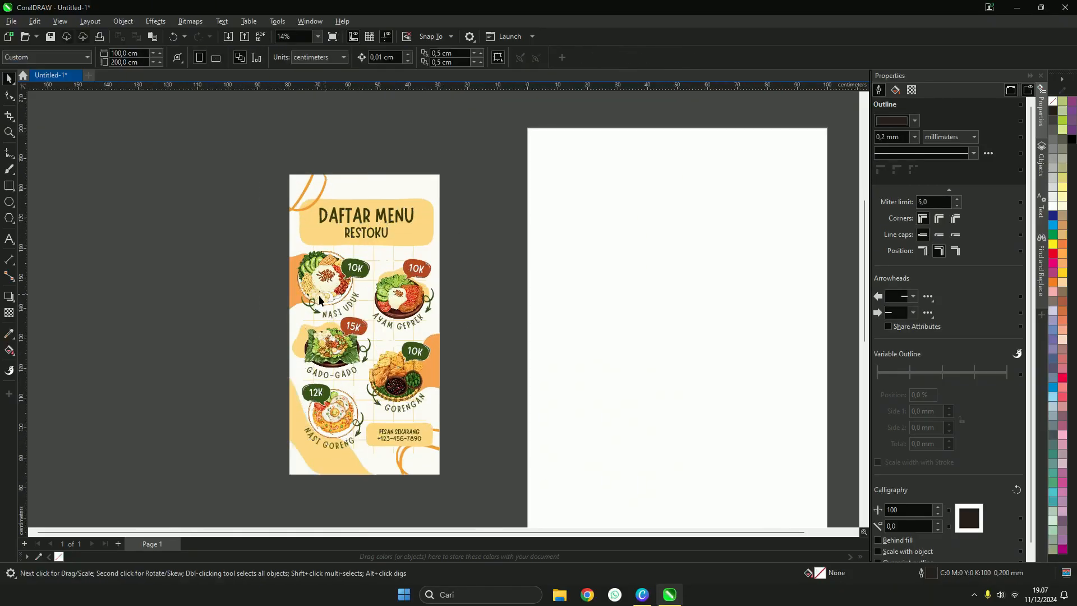
scroll(336, 286, "up", 2)
left_click(455, 218)
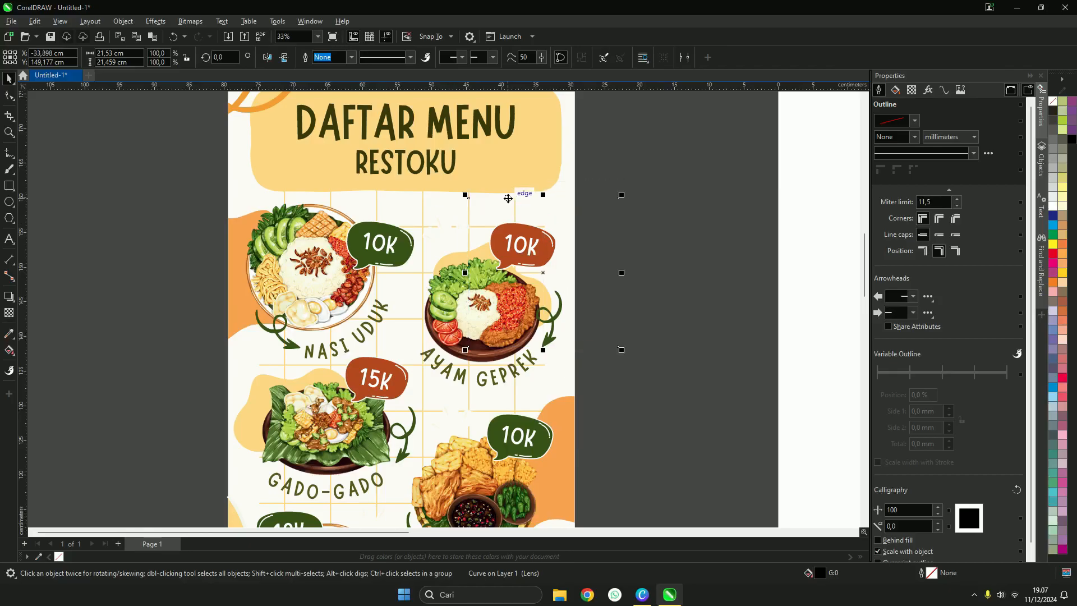
scroll(473, 219, "up", 1)
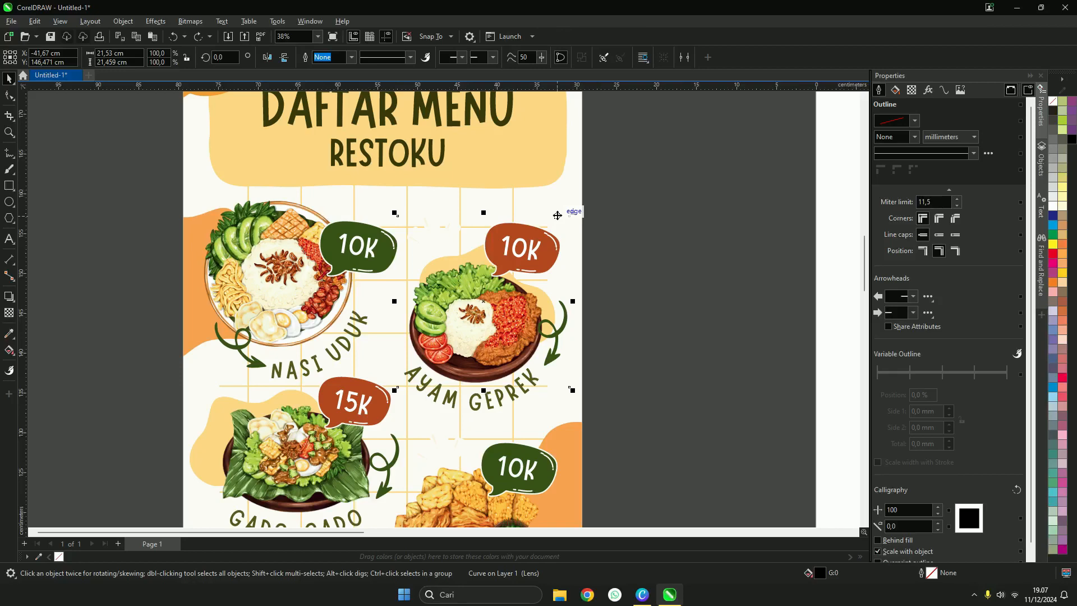
scroll(409, 268, "up", 2)
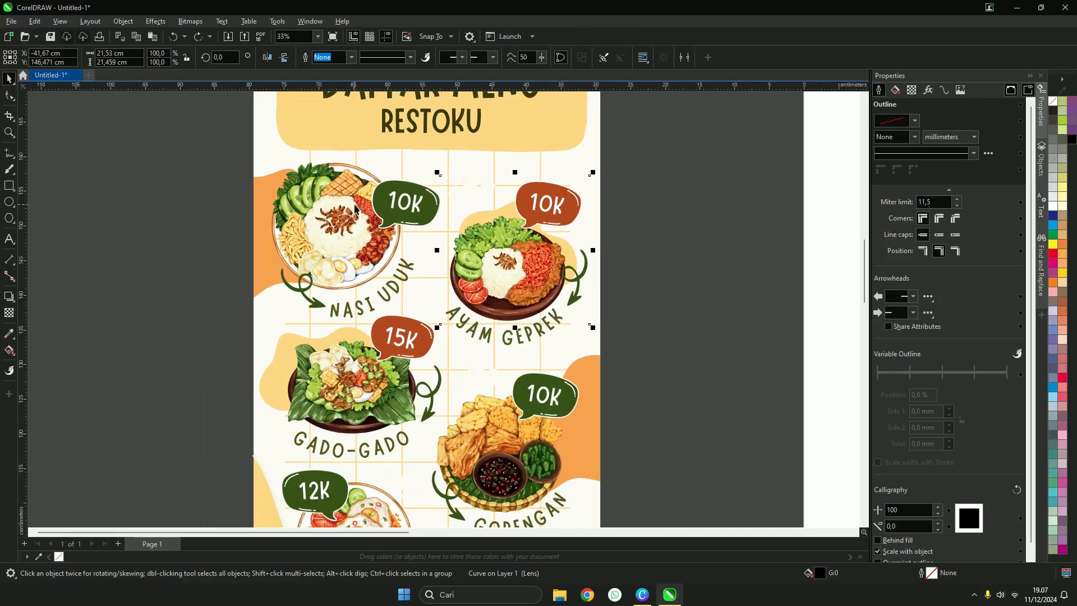
scroll(370, 219, "up", 2)
left_click(328, 238)
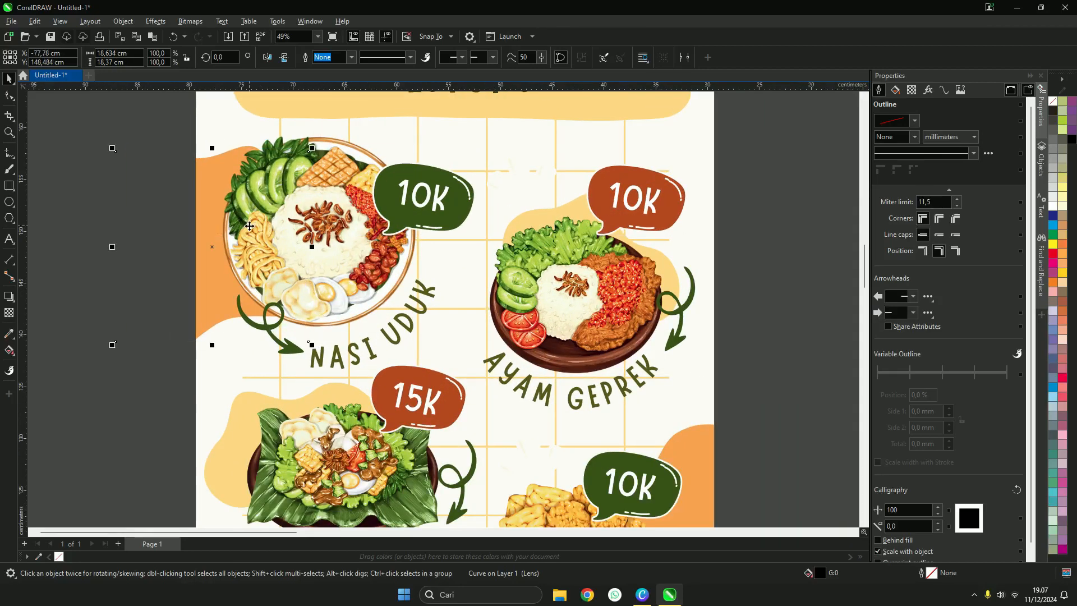
left_click(208, 166)
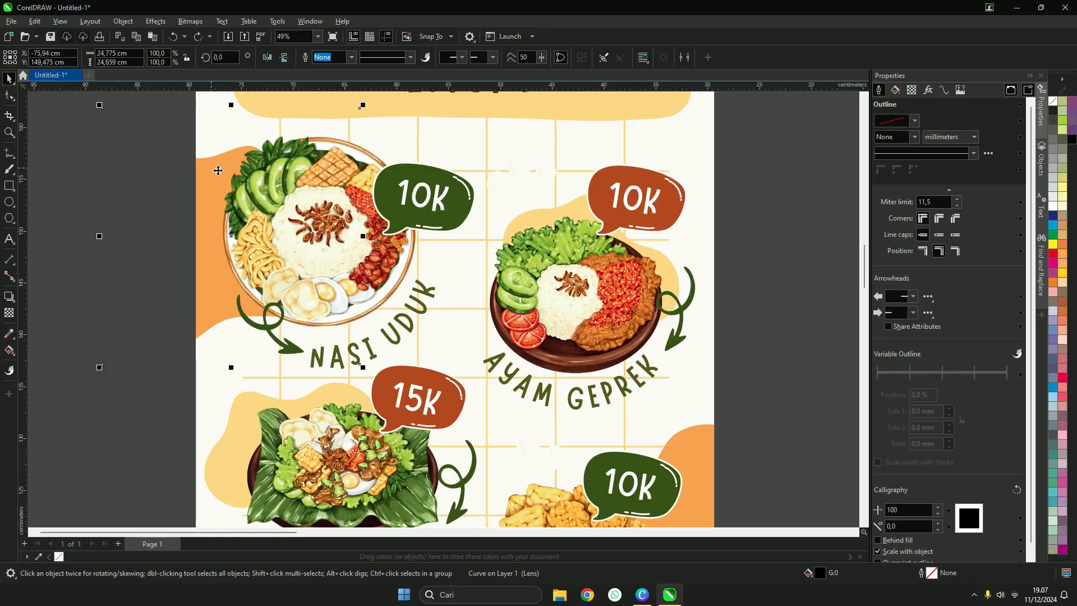
Step: Probe the curves around the DAFTAR MENU title and undo the accidental change to a title letter
scroll(387, 144, "down", 3)
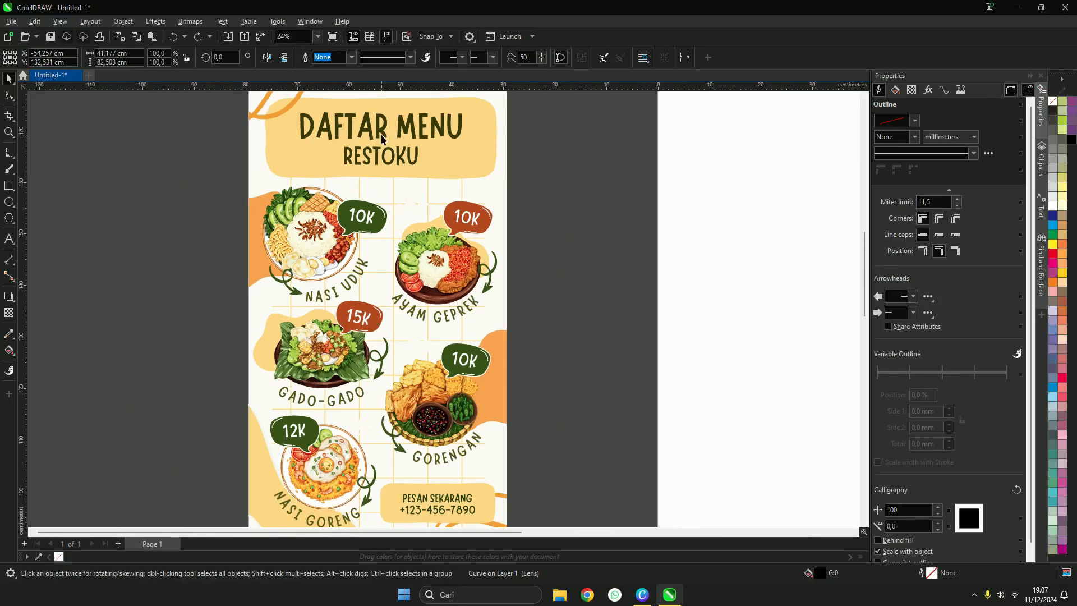
left_click(453, 203)
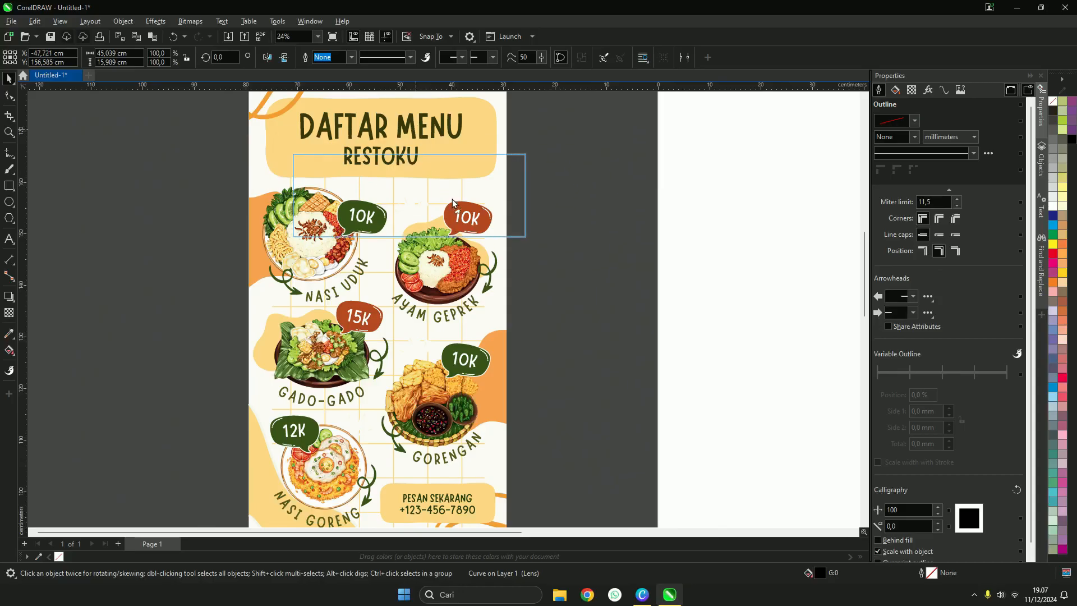
left_click(425, 124)
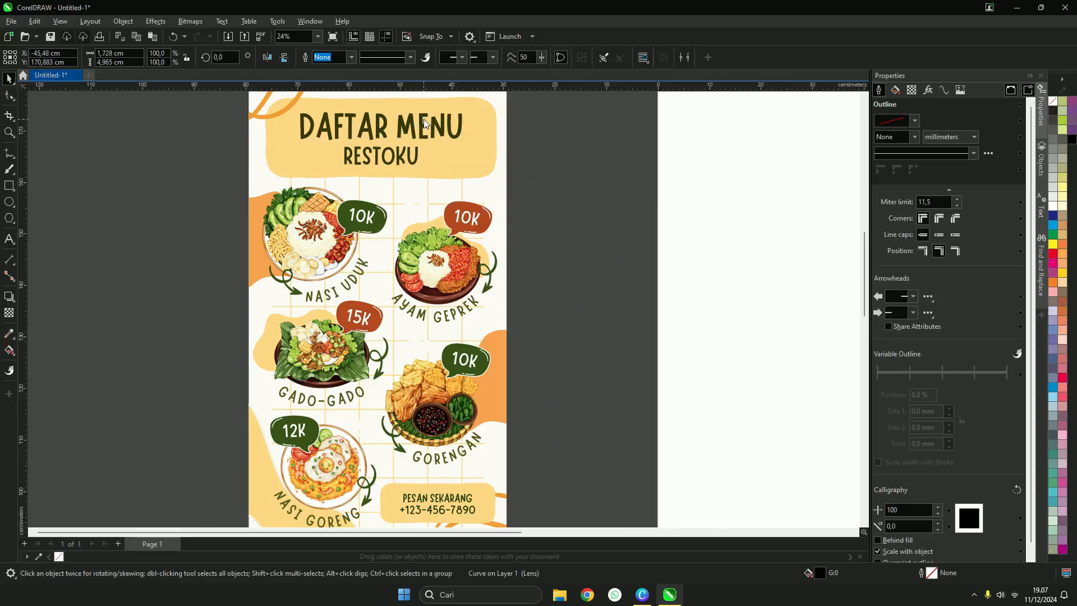
key("ctrl+z")
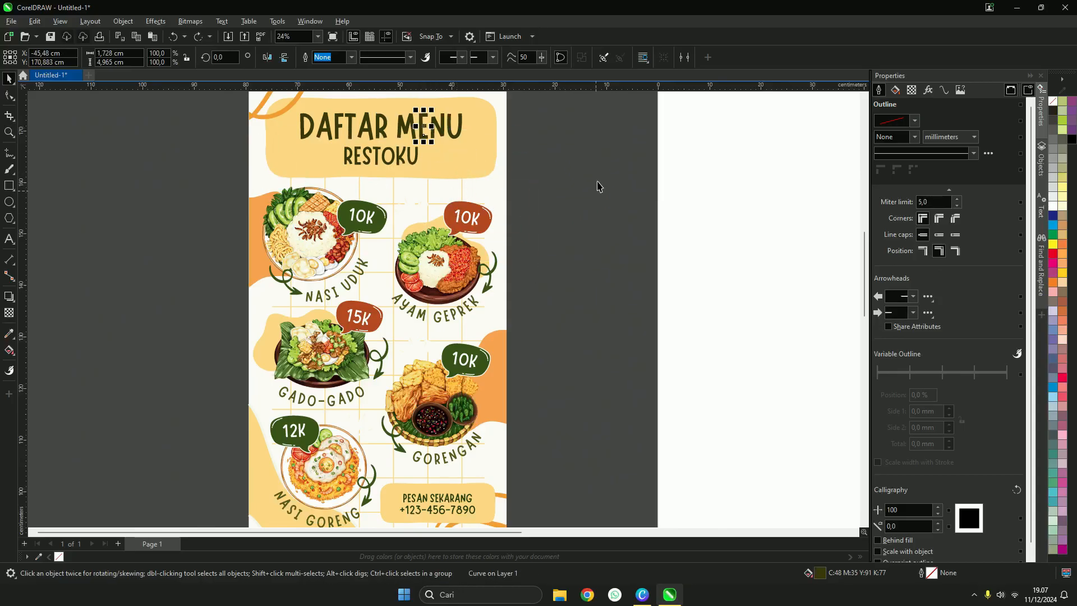
Step: Move the invisible curve by Ayam Geprek off the menu and delete the one overhanging the left edge by Nasi Uduk
left_click(536, 144)
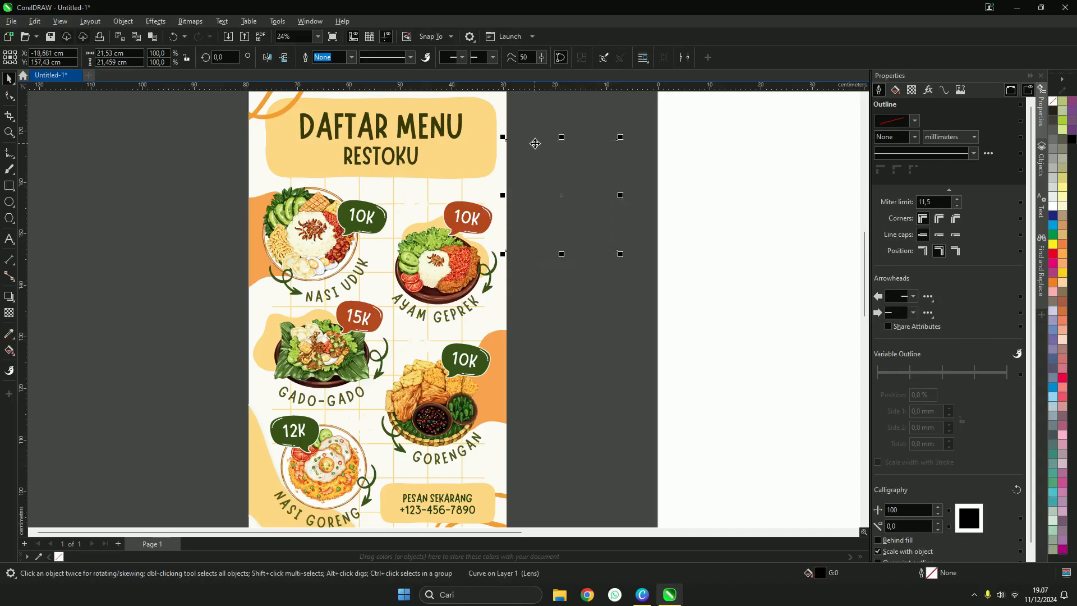
key("Escape")
left_click(295, 178)
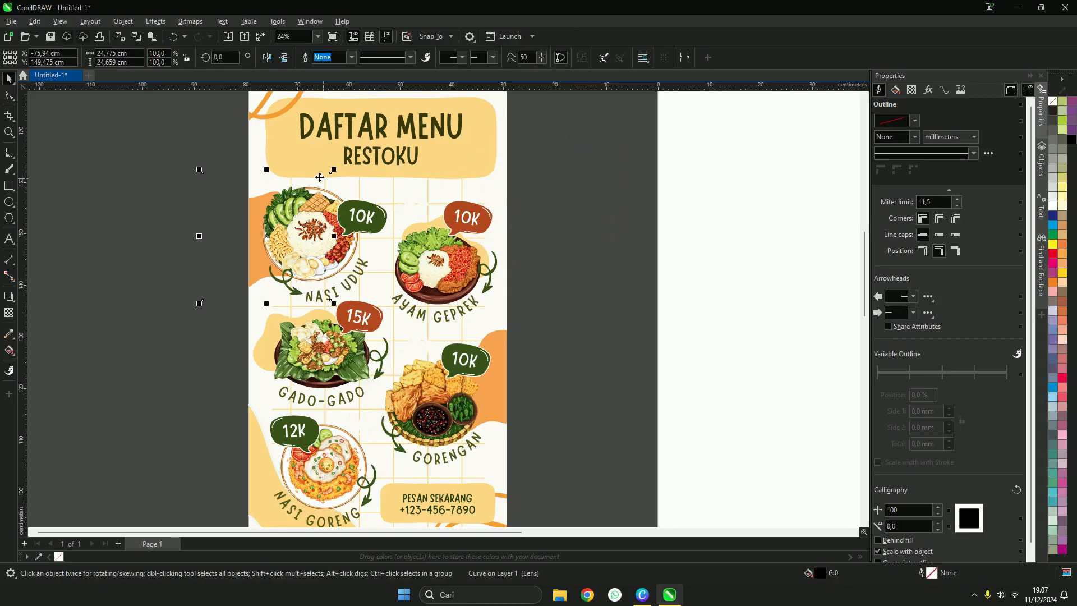
left_click_drag(298, 178, 12, 192)
left_click_drag(258, 208, 190, 254)
key("Delete")
Step: Move the invisible curve overhanging the right edge by the Gorengan plate outward and delete it
scroll(325, 207, "down", 1)
scroll(365, 334, "up", 1)
left_click(385, 303)
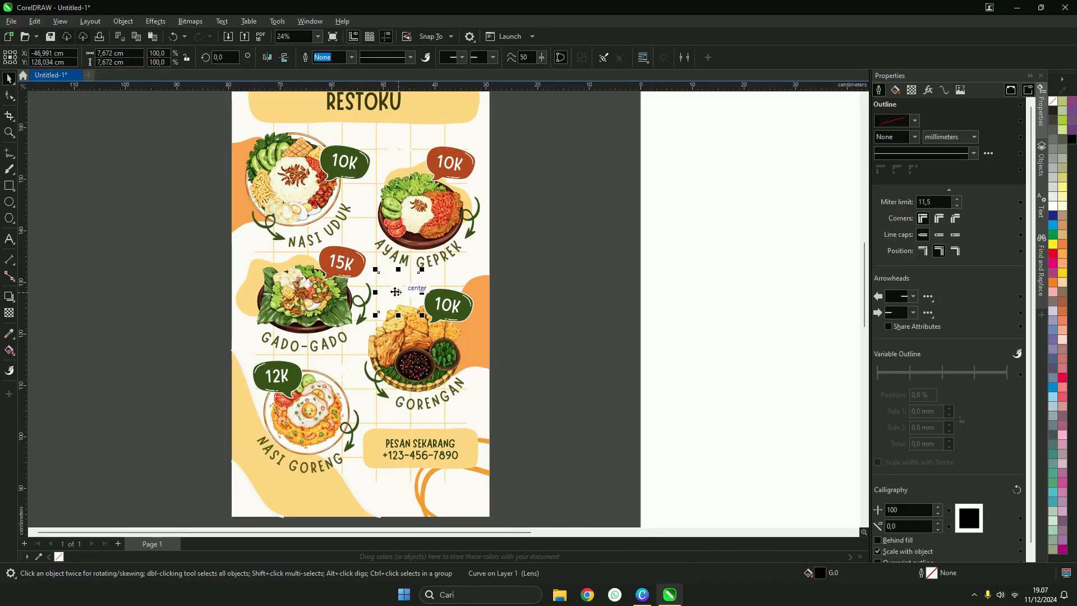
left_click(488, 352)
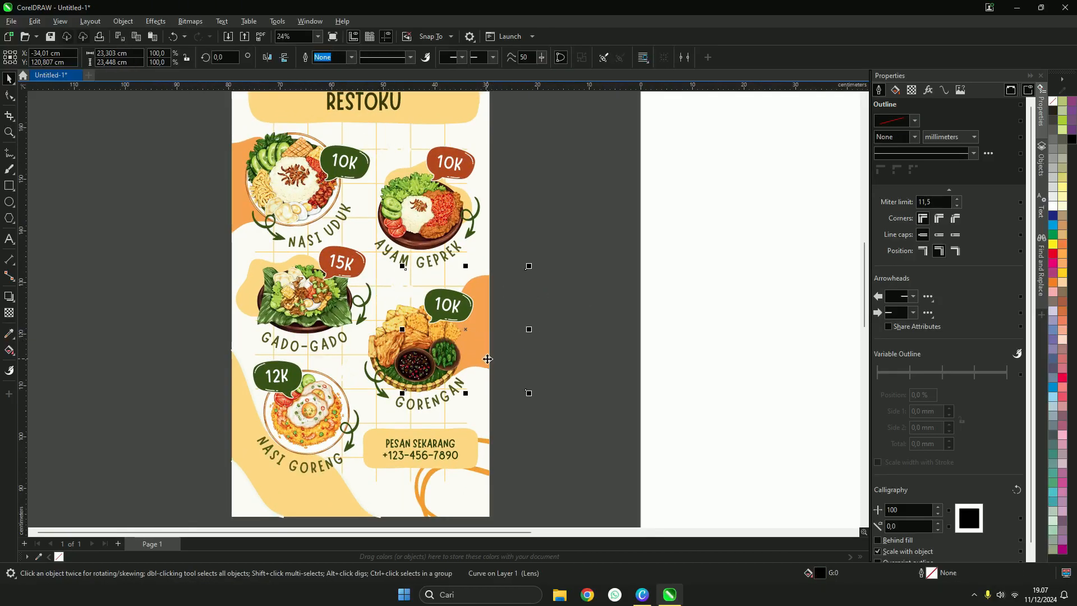
left_click_drag(488, 359, 533, 383)
key("Delete")
Step: Move the large invisible curve covering the menu's grid lines downward, out of its original place
scroll(499, 415, "down", 1)
scroll(436, 453, "up", 1)
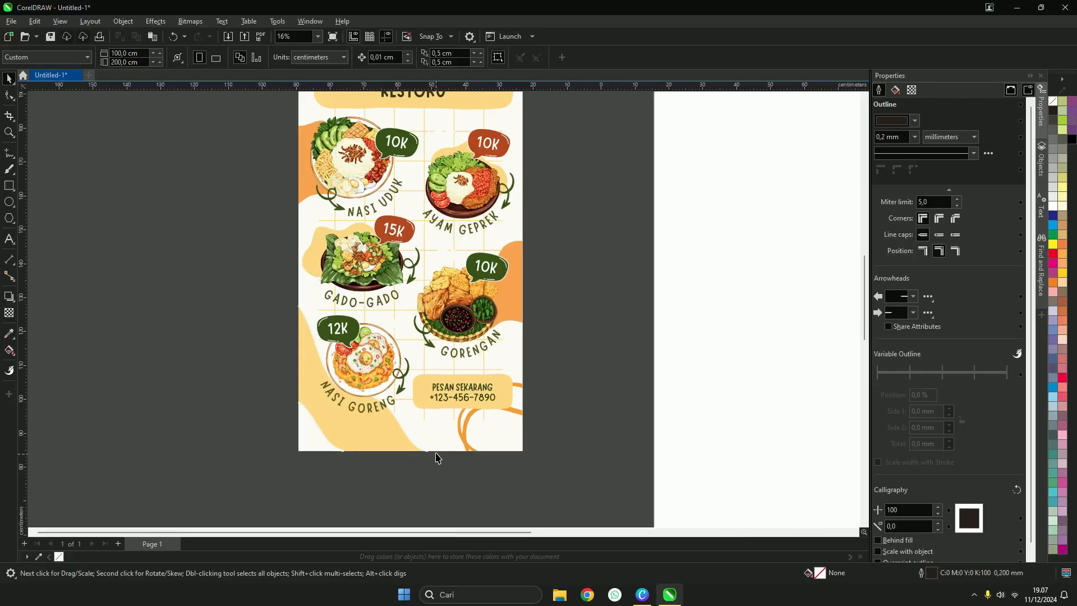
left_click(442, 443)
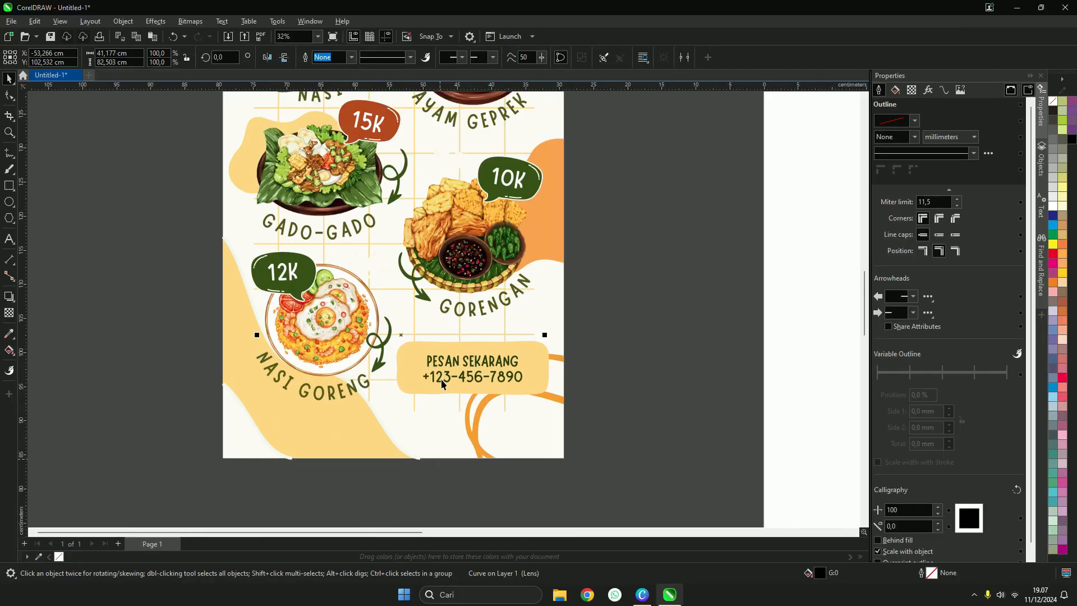
scroll(442, 383, "down", 4)
scroll(417, 112, "up", 4)
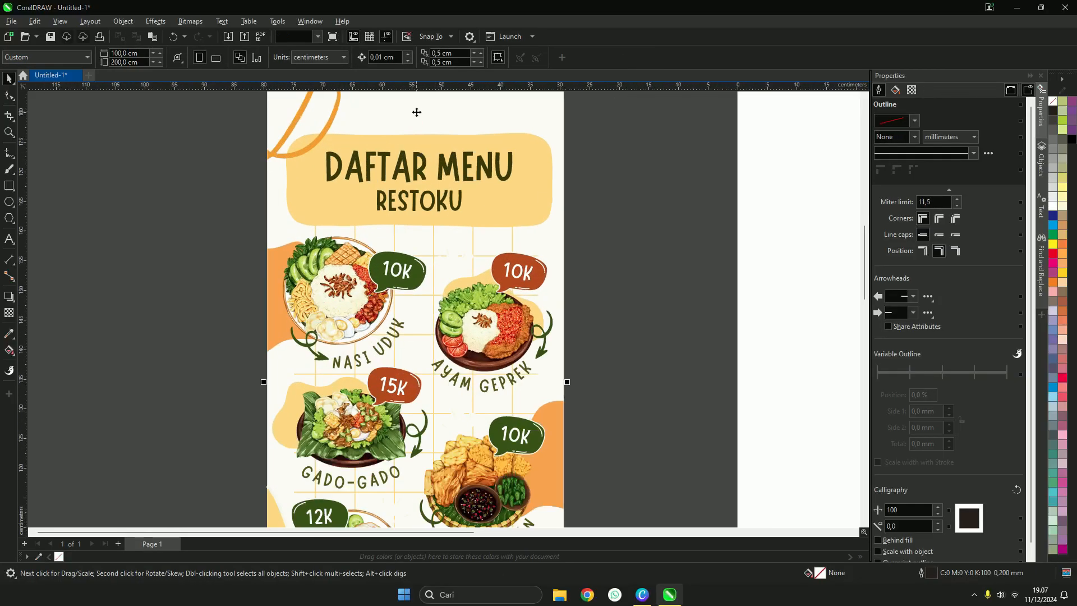
Step: Remove the cream background rectangle behind the menu and undo the move of the white rectangle beneath it
scroll(423, 120, "down", 3)
scroll(438, 168, "up", 3)
left_click(292, 164)
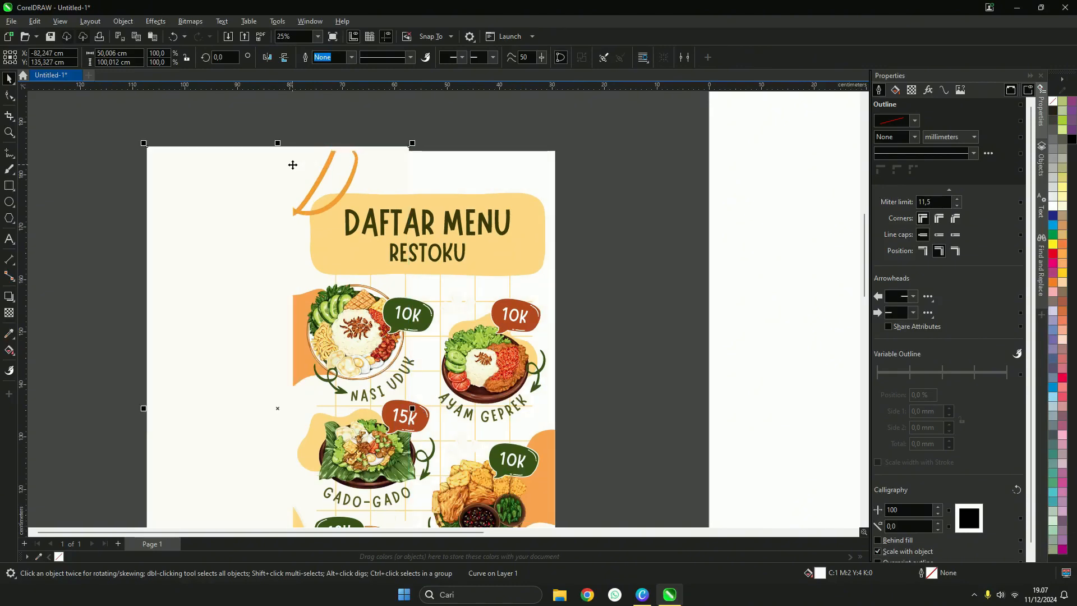
scroll(303, 151, "down", 1)
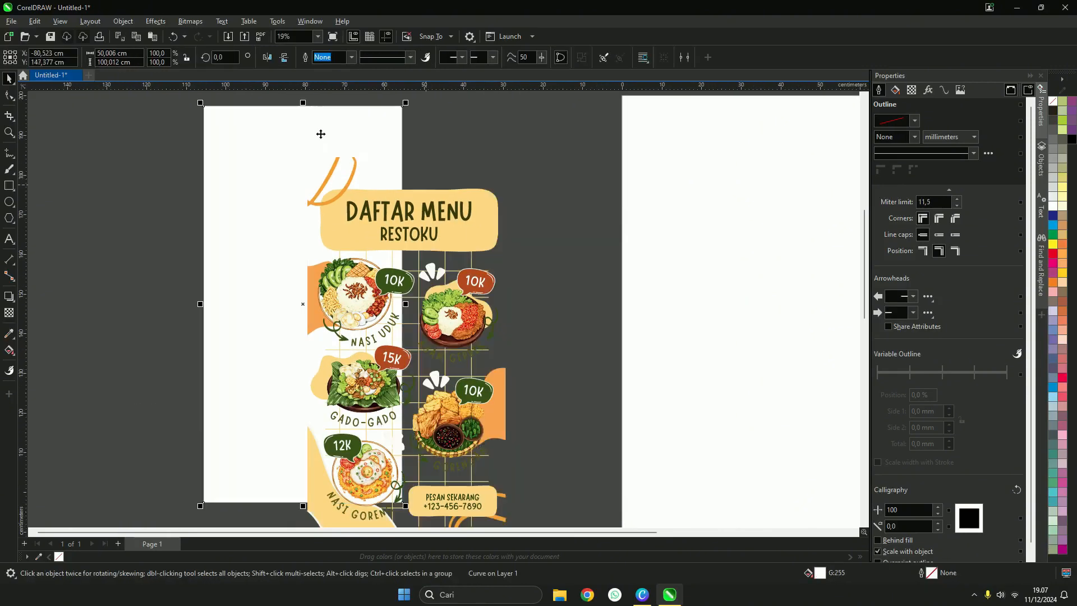
scroll(321, 134, "down", 2)
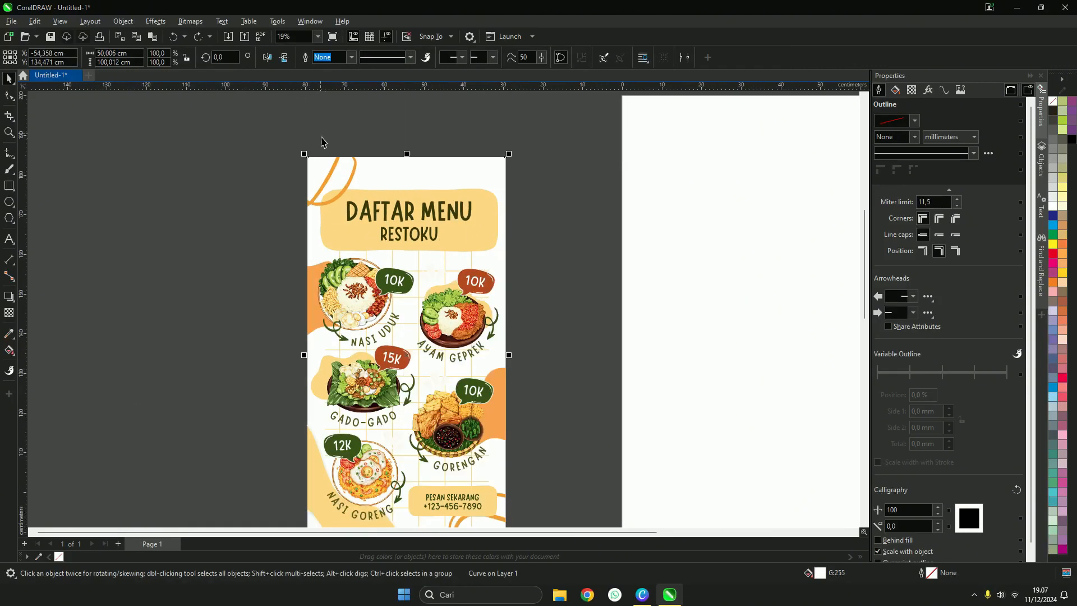
Step: Clear the leftover curve by the Nasi Uduk plate and move the plate image out to the left of the menu
left_click_drag(240, 108, 450, 301)
left_click(324, 192)
scroll(314, 213, "up", 3)
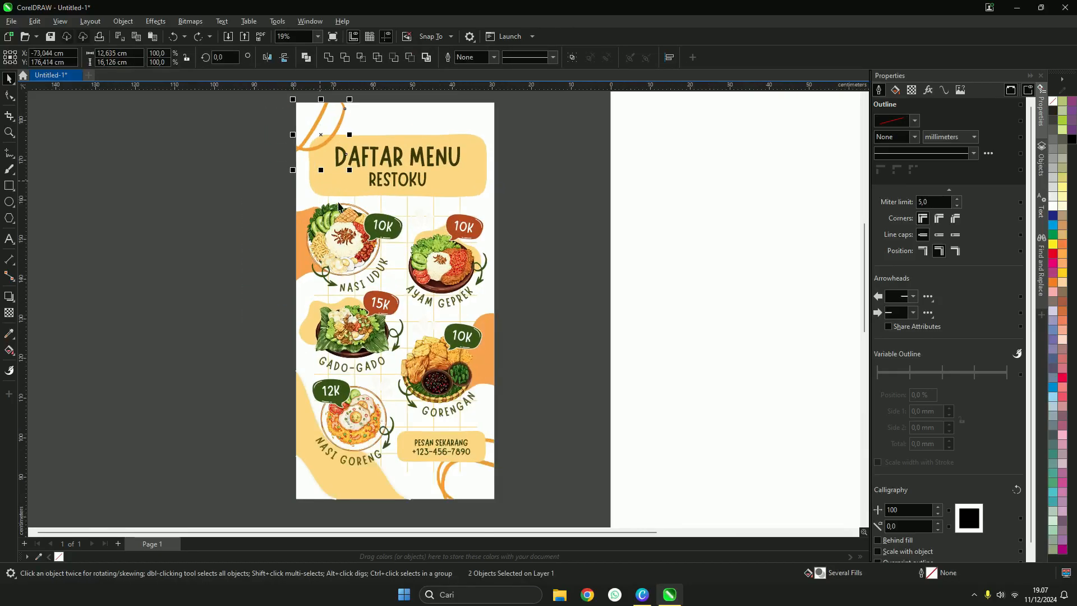
left_click_drag(291, 249, 202, 247)
key("Delete")
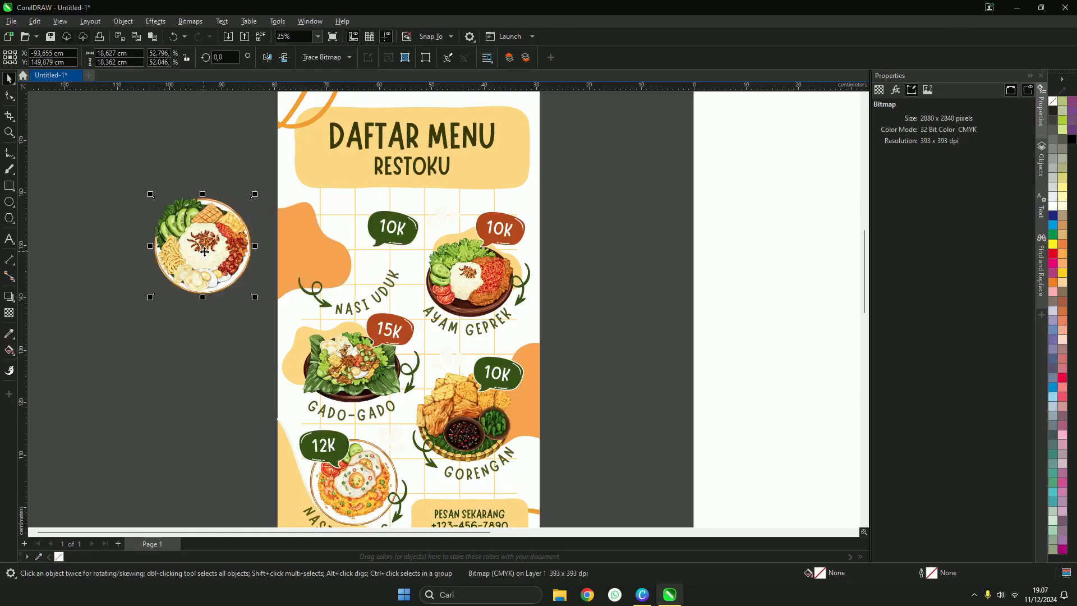
Step: Undo the Nasi Uduk plate's move and delete the invisible curve over the Ayam Geprek plate
key("ctrl+z")
scroll(391, 197, "up", 1)
left_click(522, 315)
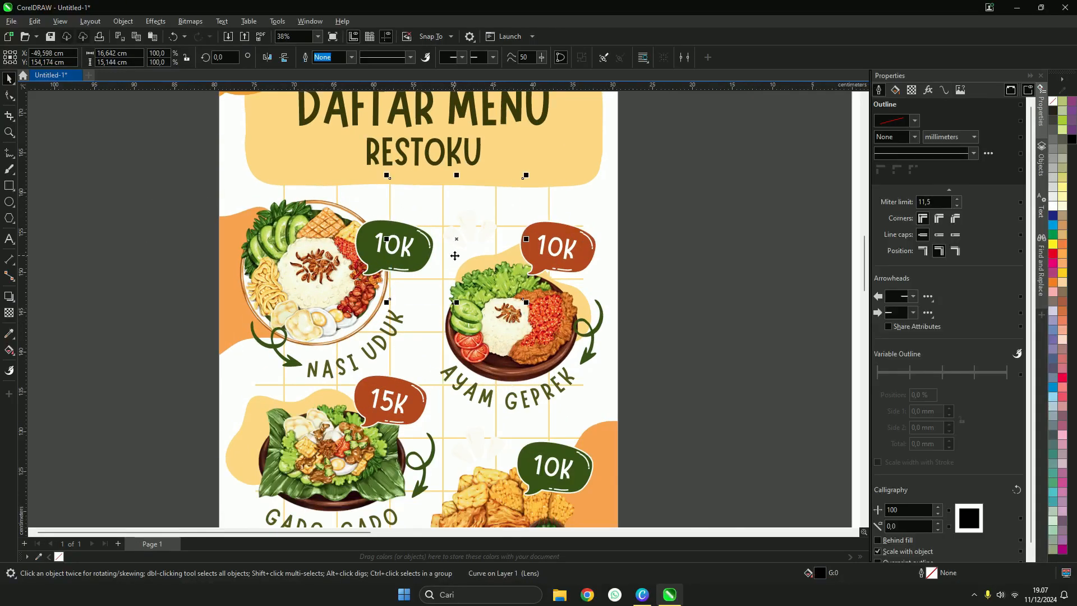
key("Delete")
scroll(522, 337, "up", 2)
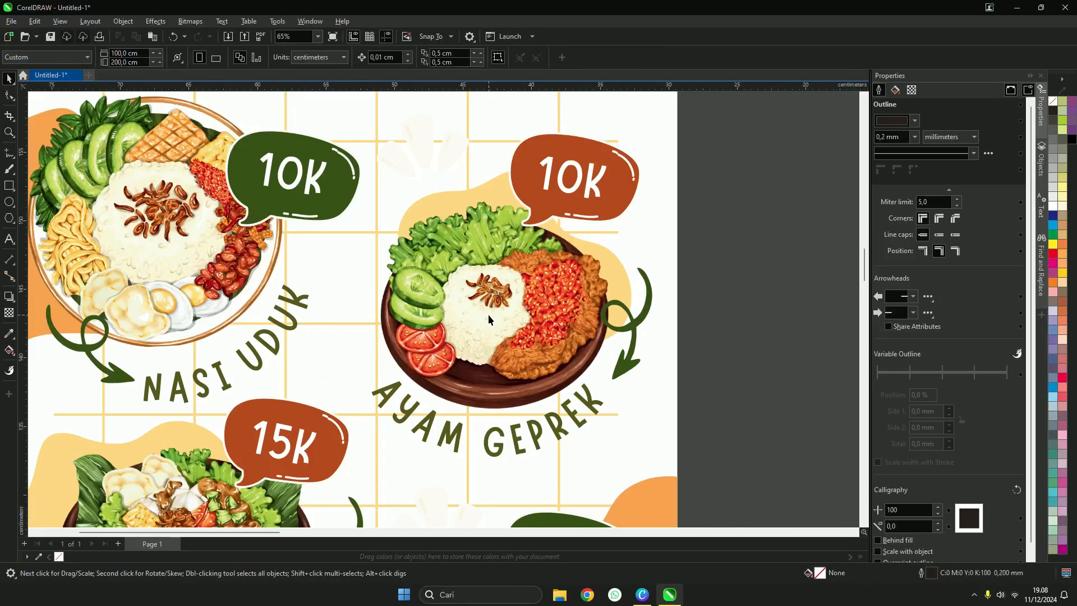
Step: Delete the remaining wide invisible curve covering the Ayam Geprek plate, undoing its accidental move first
left_click(488, 308)
left_click(484, 208)
key("ctrl+z")
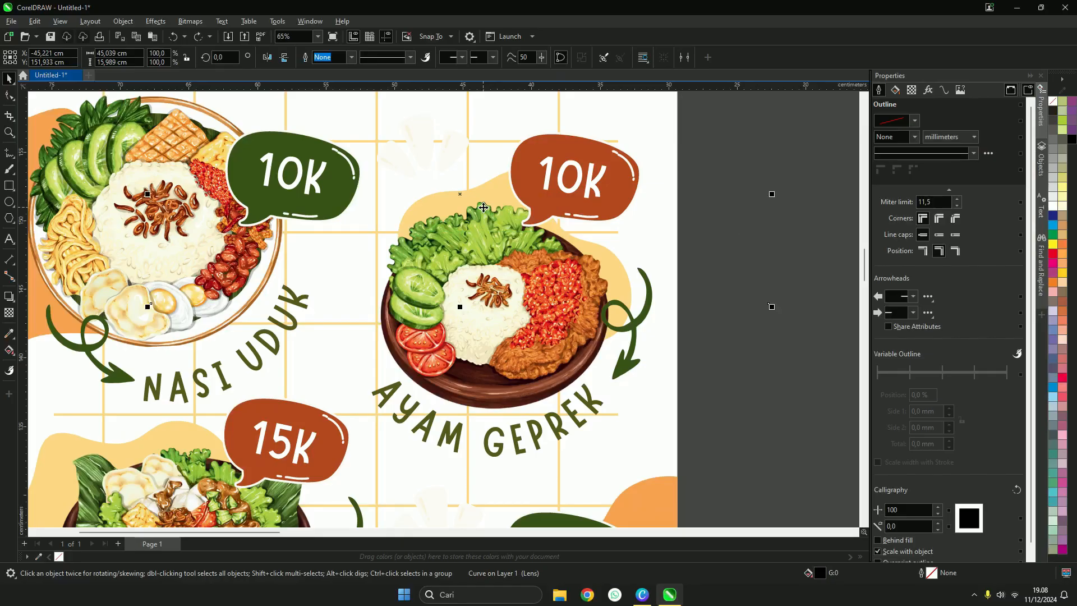
key("Delete")
Step: Try moving the Ayam Geprek plate image out of place and undo the move
left_click_drag(517, 316, 466, 266)
key("ctrl+z")
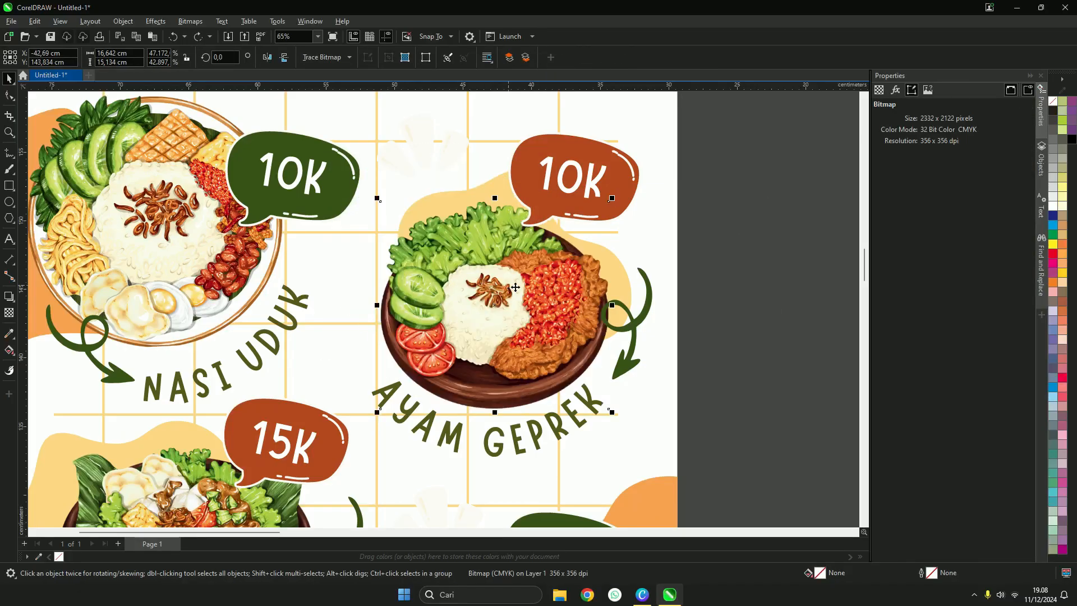
scroll(515, 287, "up", 1)
scroll(443, 374, "up", 1)
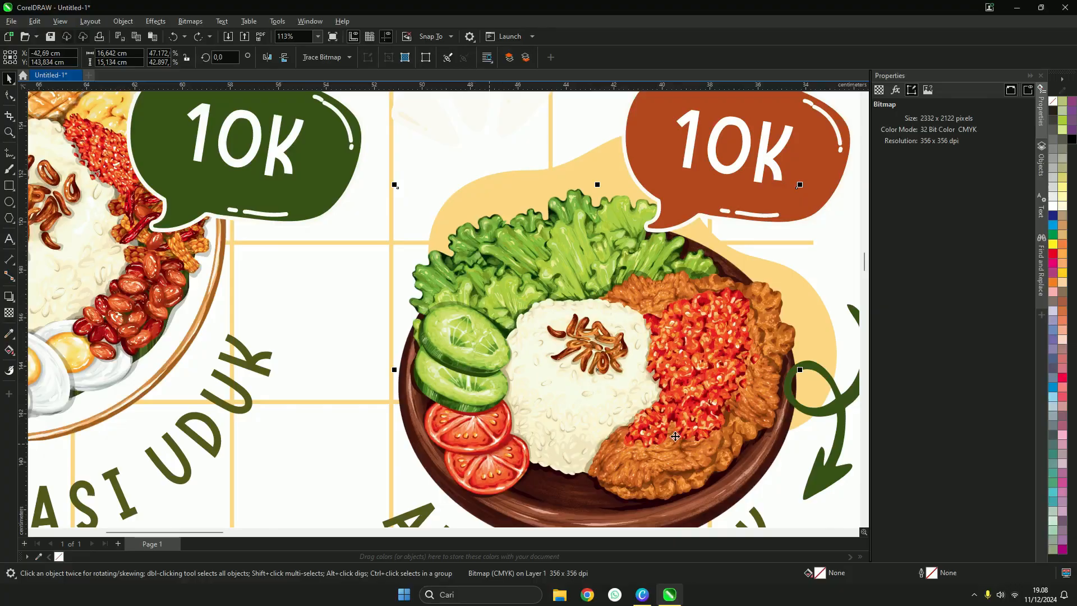
scroll(659, 442, "down", 2)
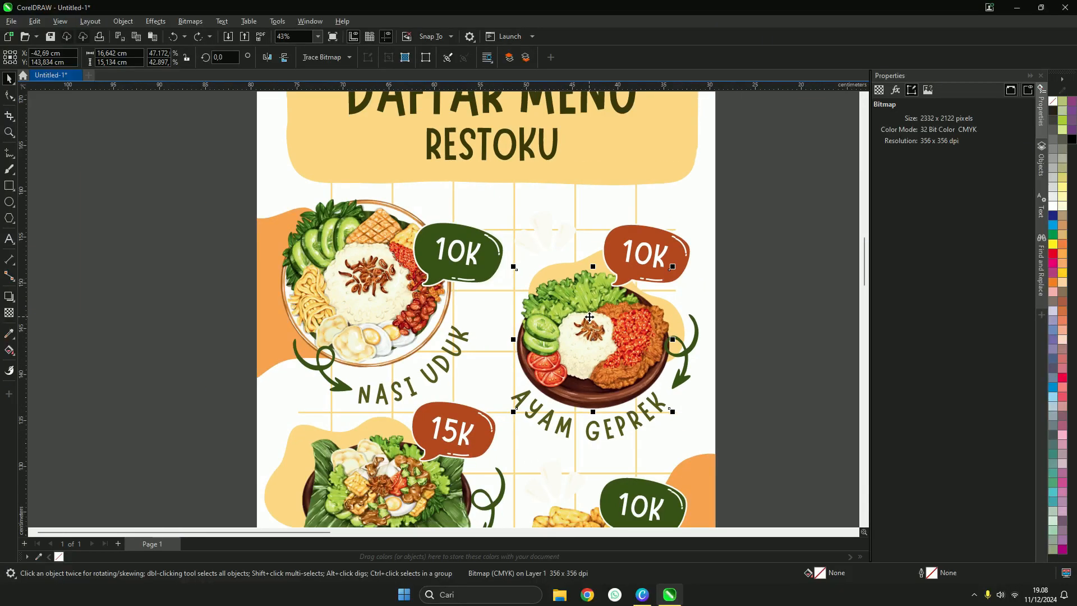
scroll(536, 310, "down", 1)
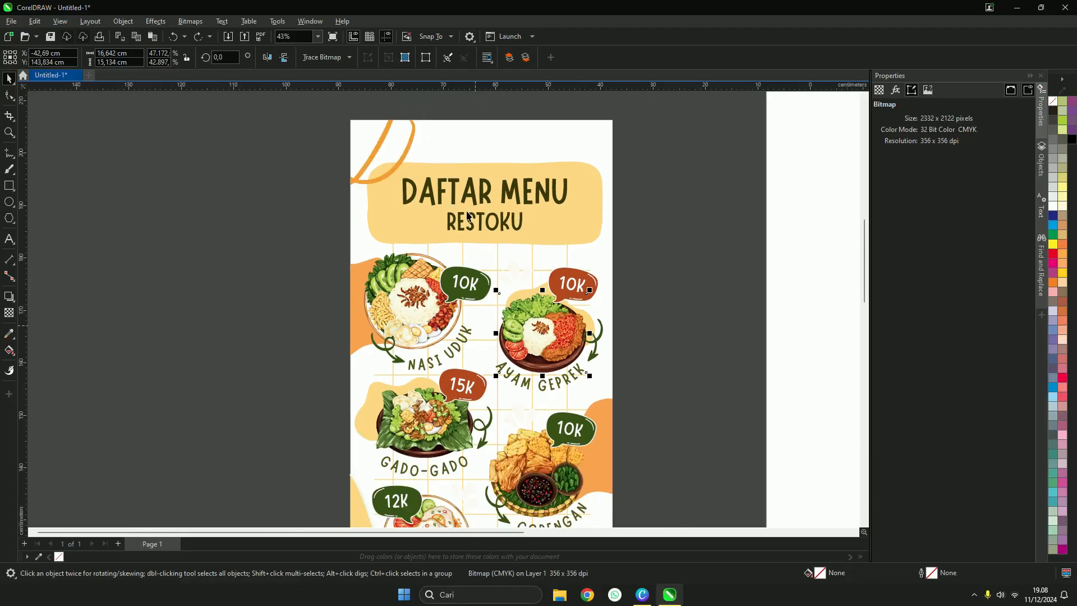
Step: Try moving individual letters of the DAFTAR MENU title and undo the moves
scroll(494, 185, "up", 2)
scroll(478, 204, "up", 1)
left_click(479, 205)
left_click_drag(477, 207, 412, 190)
key("ctrl+z")
scroll(434, 175, "up", 4)
left_click(446, 186)
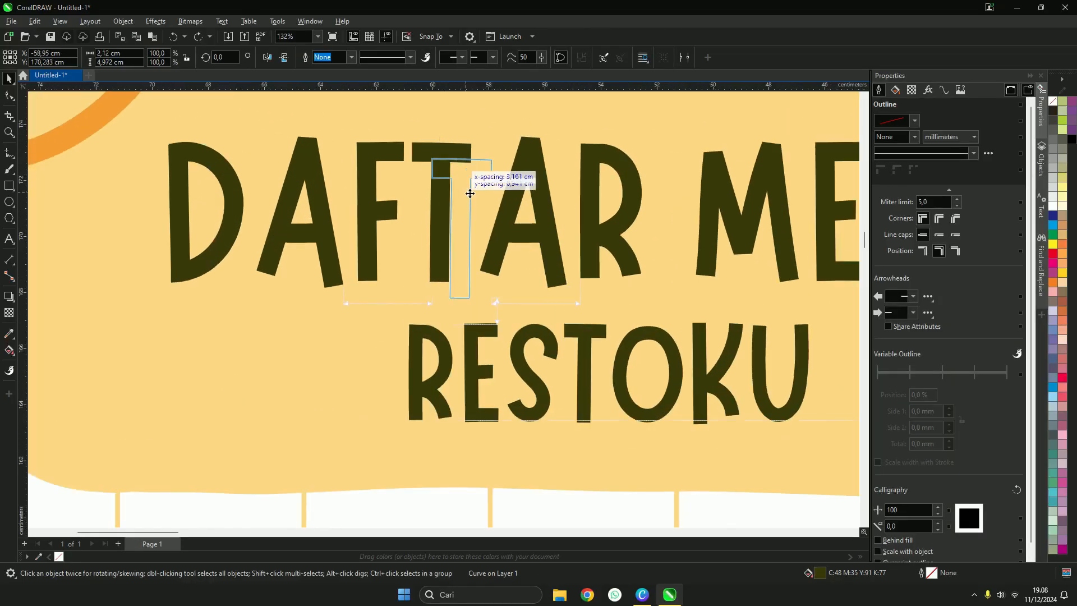
scroll(530, 178, "up", 5)
Step: Reshape the second A of DAFTAR with the Shape tool, bending its crossbar by moving the middle nodes downward
left_click(524, 169)
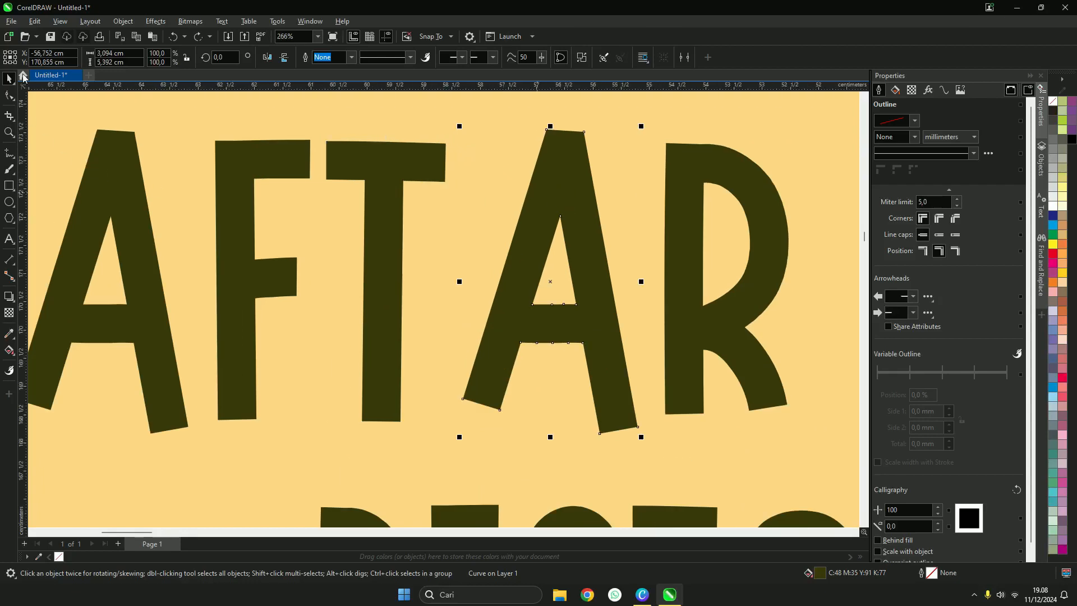
left_click(9, 96)
scroll(527, 331, "up", 4)
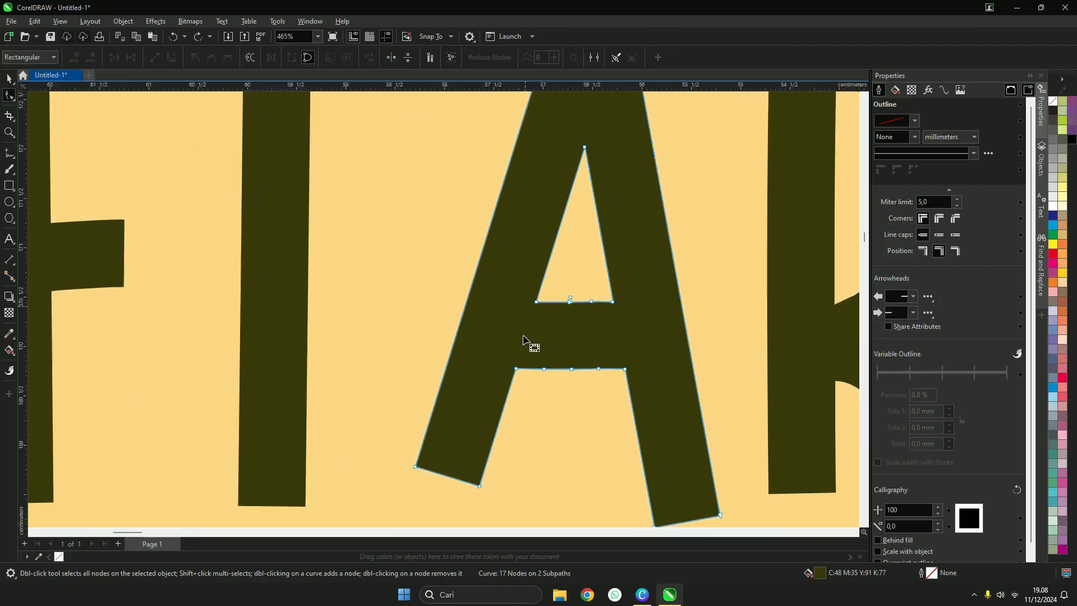
left_click_drag(516, 370, 503, 341)
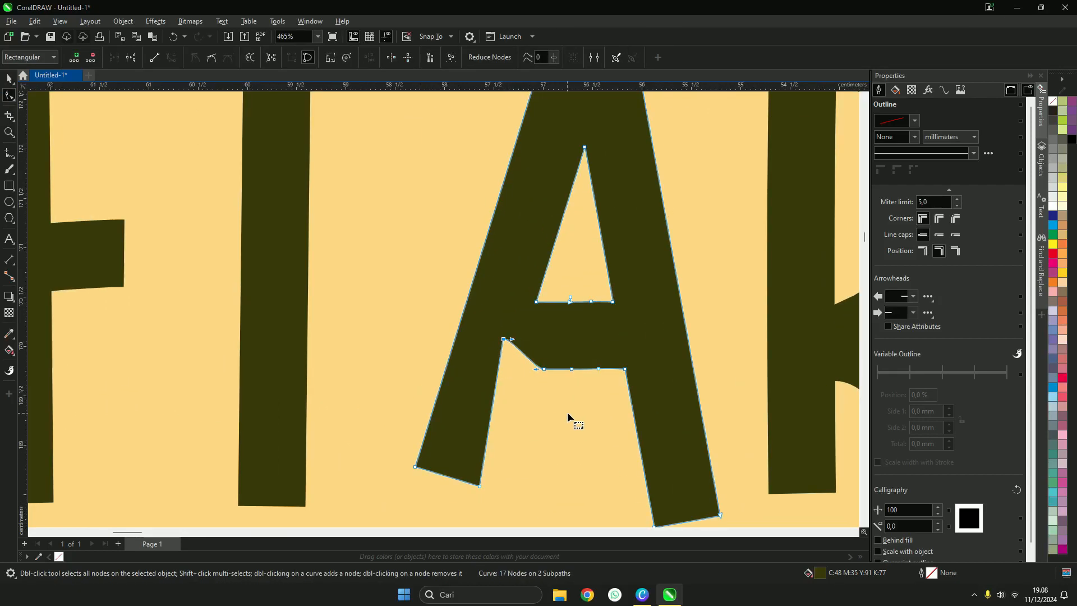
key("ctrl+z")
left_click_drag(552, 299, 577, 385)
scroll(534, 344, "down", 4)
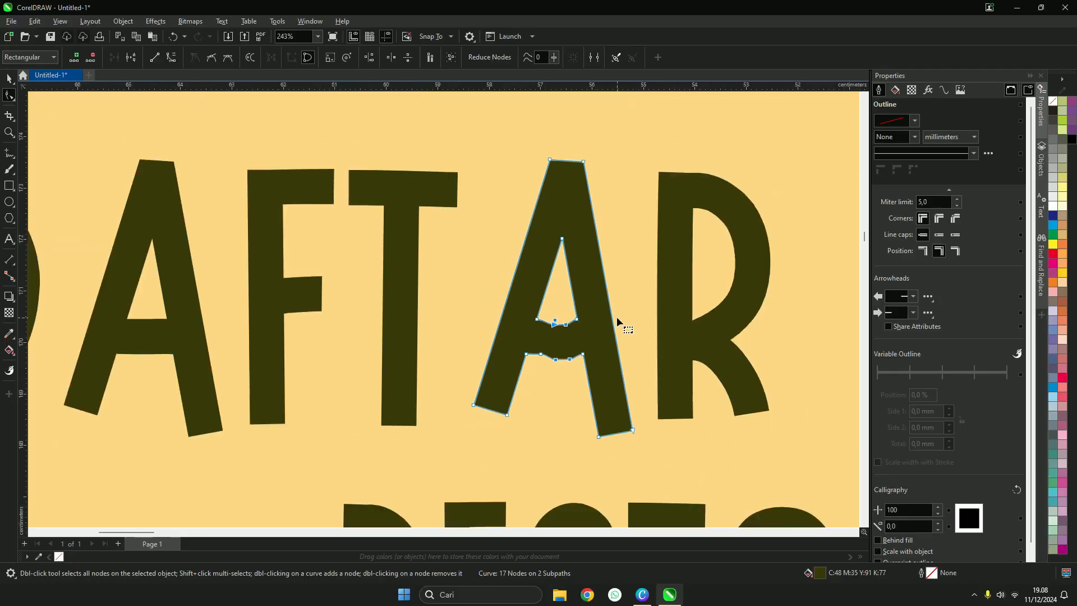
scroll(584, 312, "down", 8)
key("space")
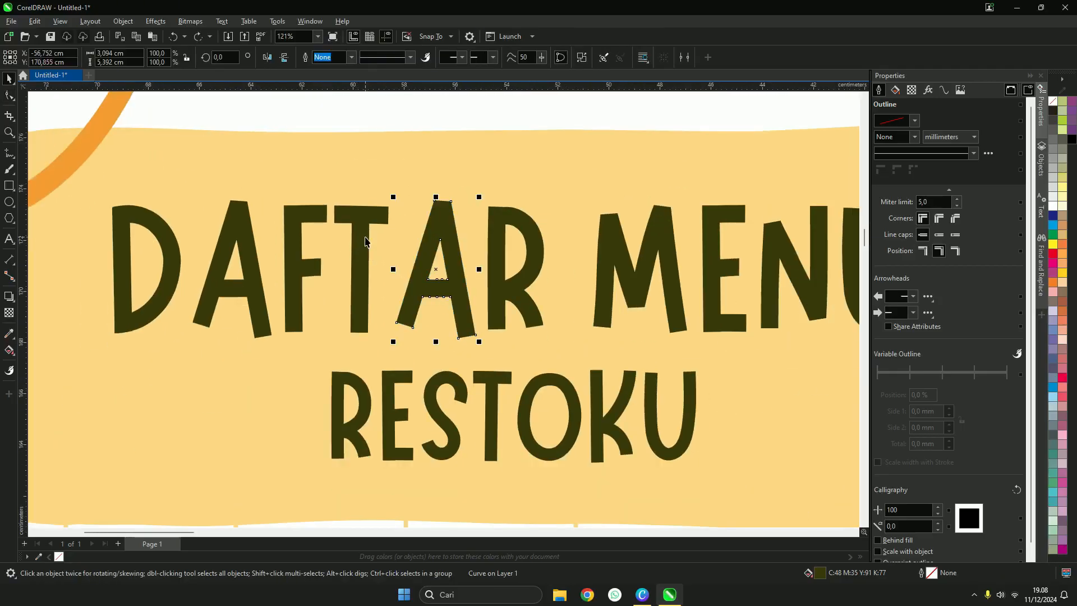
Step: Move the complete menu design onto the blank page and group all its objects
scroll(702, 236, "down", 10)
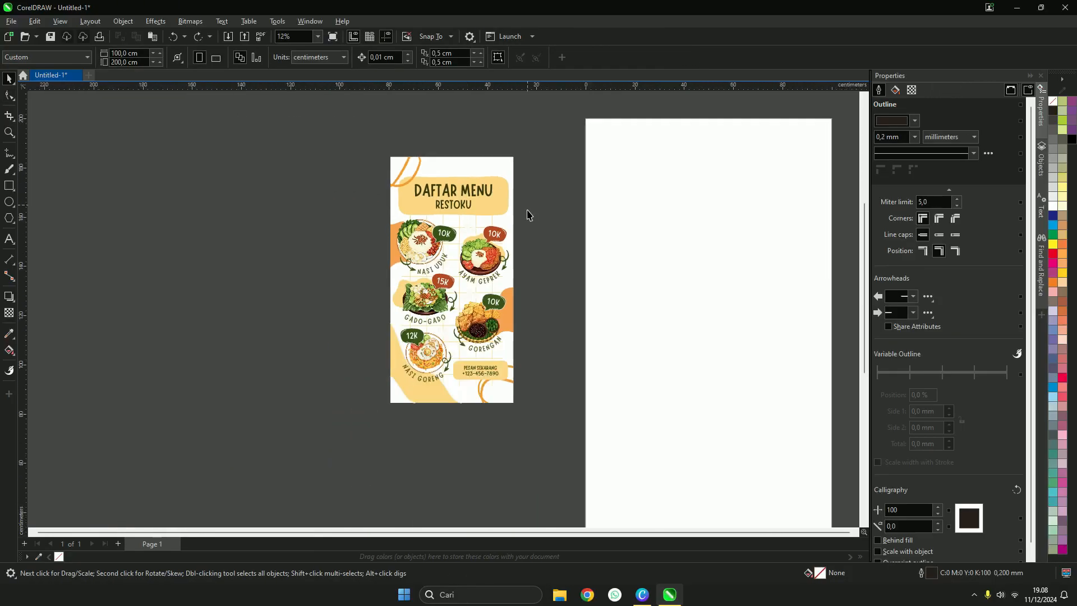
left_click_drag(461, 229, 589, 452)
scroll(493, 314, "down", 3)
left_click_drag(436, 304, 551, 327)
scroll(677, 377, "up", 3)
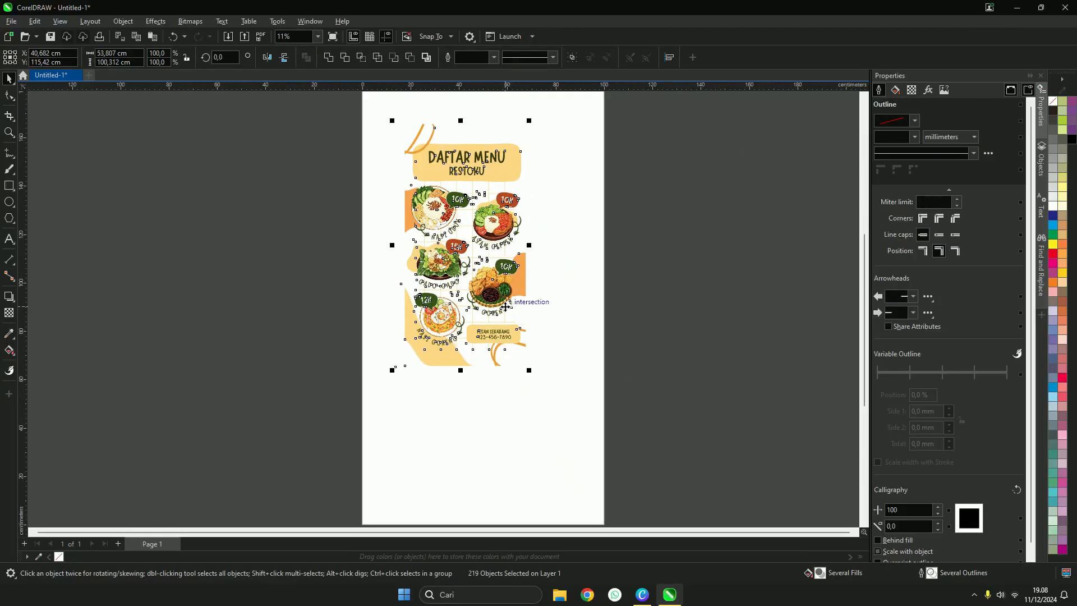
key("ctrl+g")
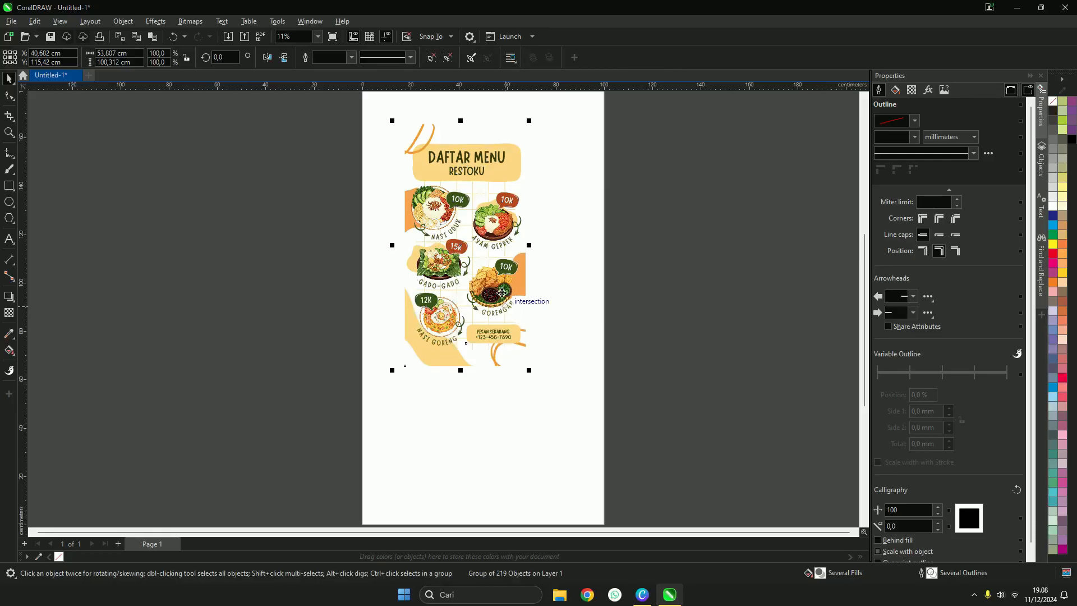
Step: Lock the group's proportions, set its width to 100 cm and centre it on the page
left_click(131, 53)
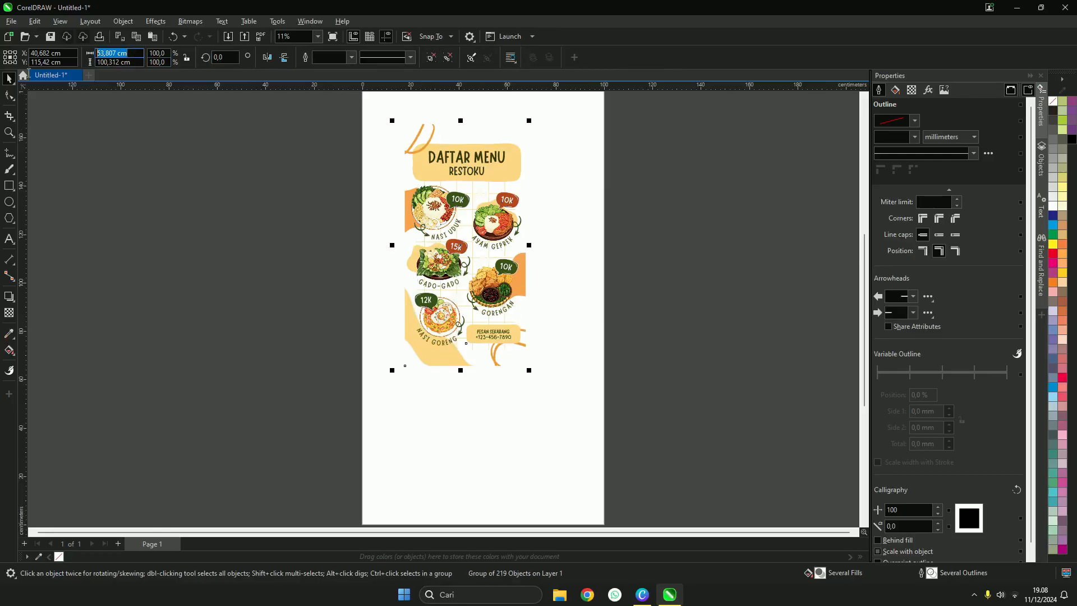
left_click(186, 58)
left_click(138, 55)
key("Return")
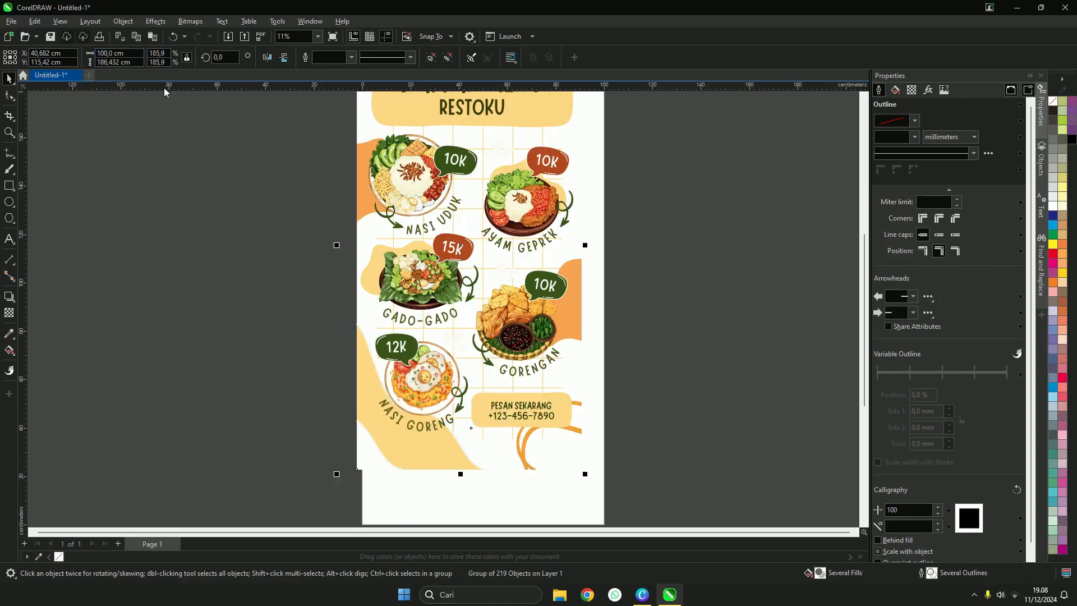
scroll(416, 198, "down", 5)
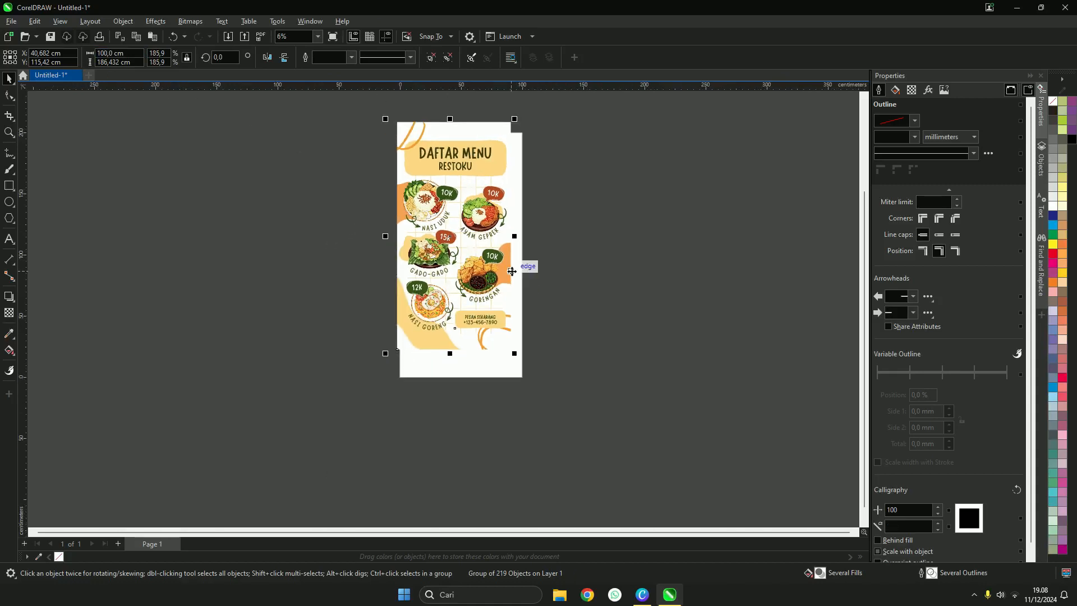
key("p")
scroll(517, 128, "up", 2)
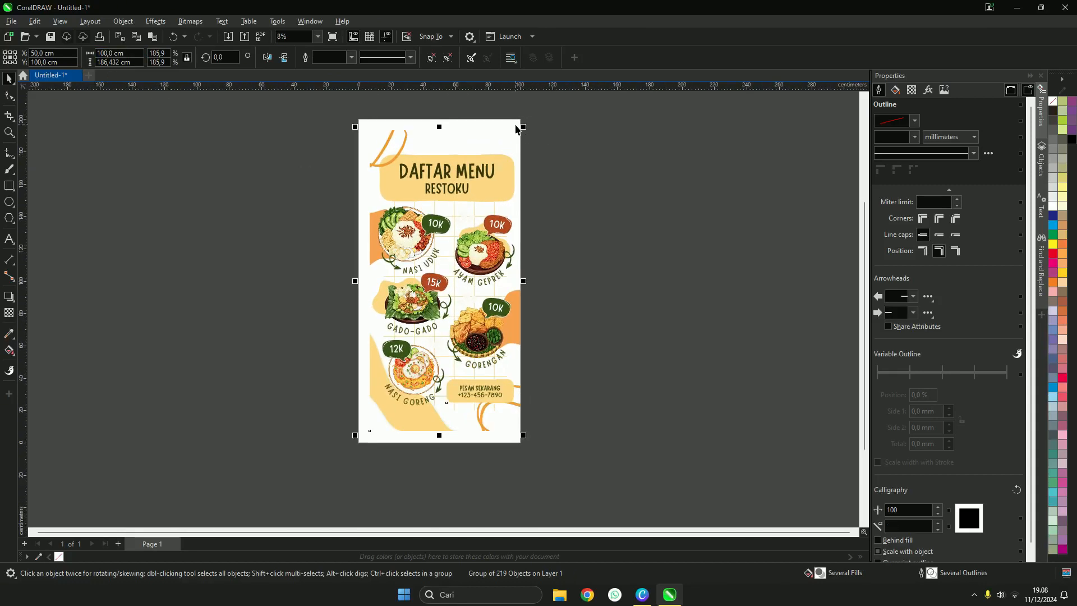
Step: Enlarge the group proportionally to about 107 × 200 cm and move it beside the page, to its left
left_click_drag(525, 125, 532, 115)
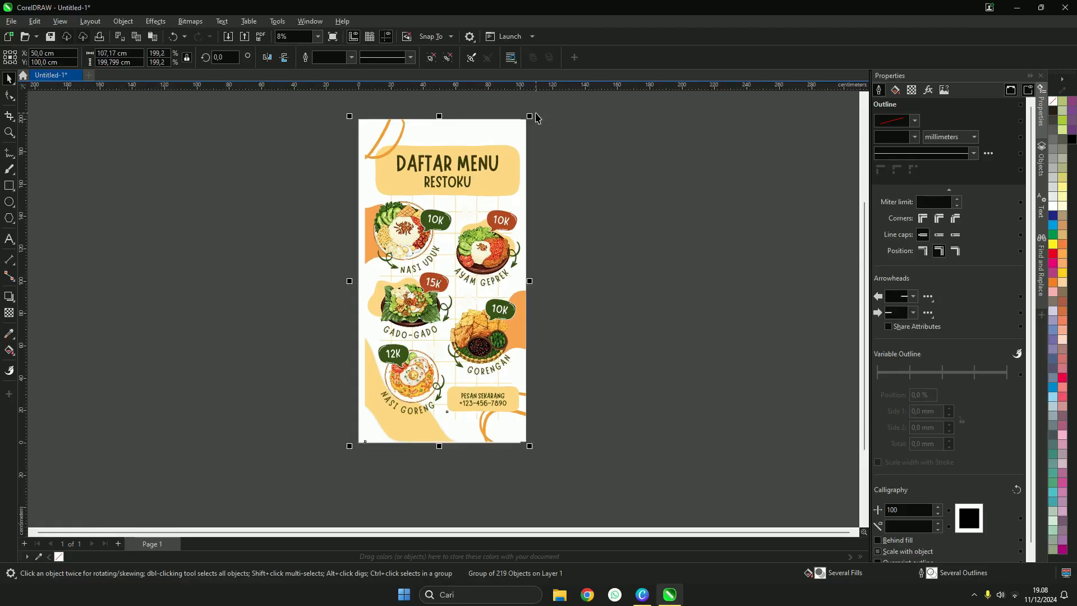
left_click_drag(488, 336, 313, 335)
left_click(491, 285)
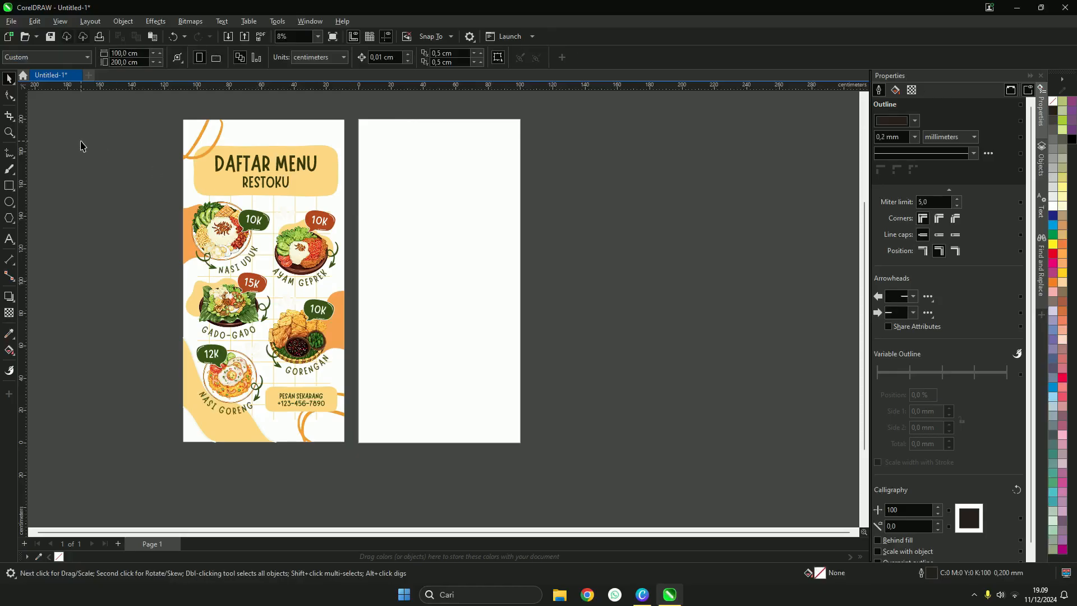
Step: Create a 100 × 200 cm rectangle matching the page and remove its outline
double_click(13, 187)
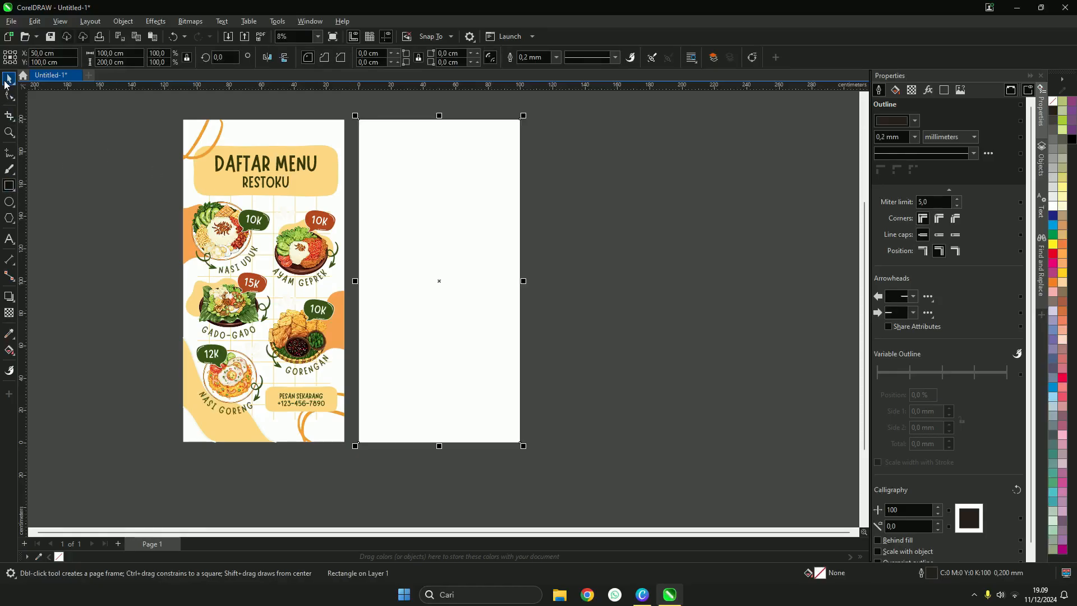
right_click(1053, 101)
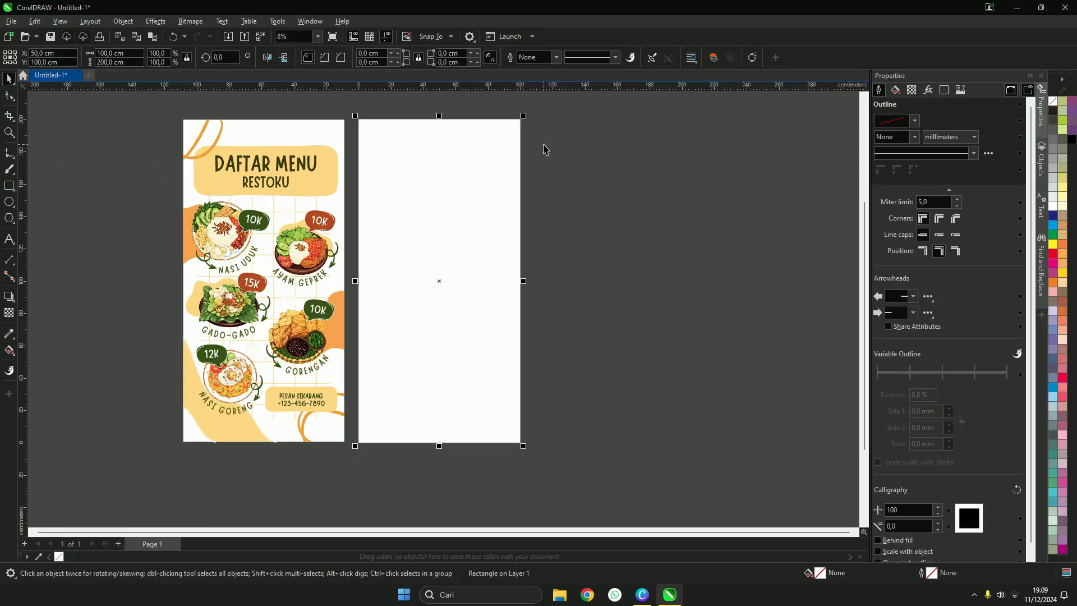
key("space")
left_click(370, 239)
key("space")
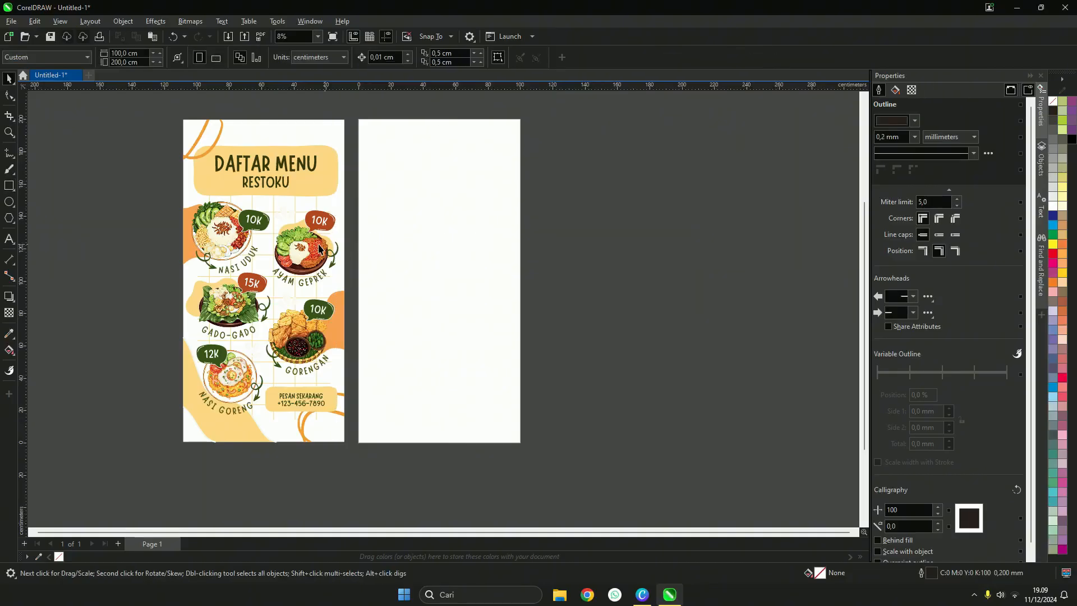
Step: PowerClip the menu group inside the page-sized rectangle
left_click(302, 242)
right_click(299, 240)
left_click(327, 388)
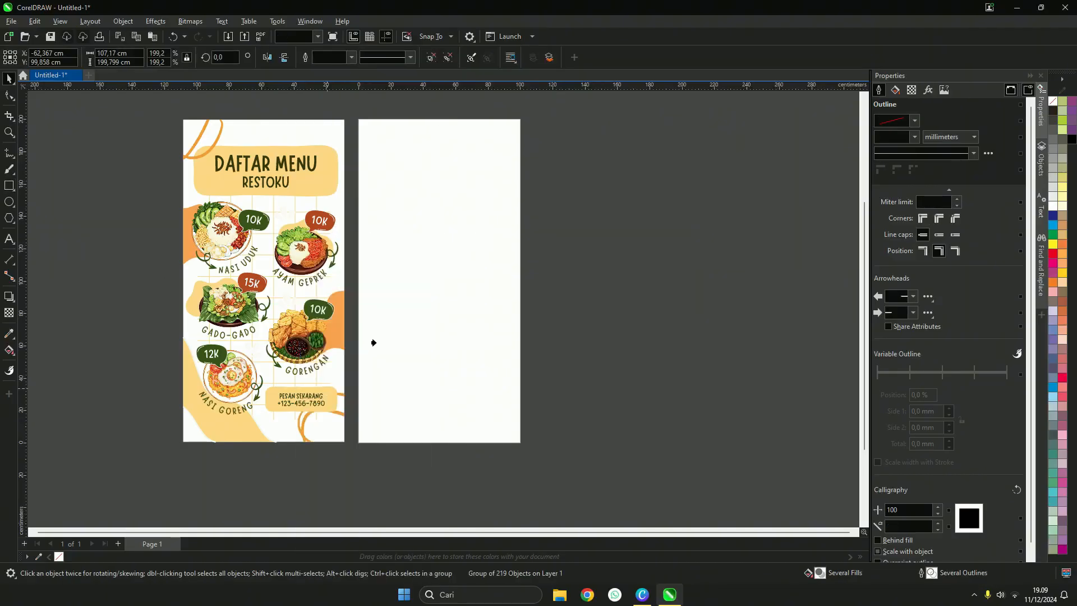
left_click(374, 342)
Step: Edit the PowerClip contents and shift the design horizontally so its orange shape meets the frame's right edge
left_click(98, 104)
scroll(431, 145, "up", 1)
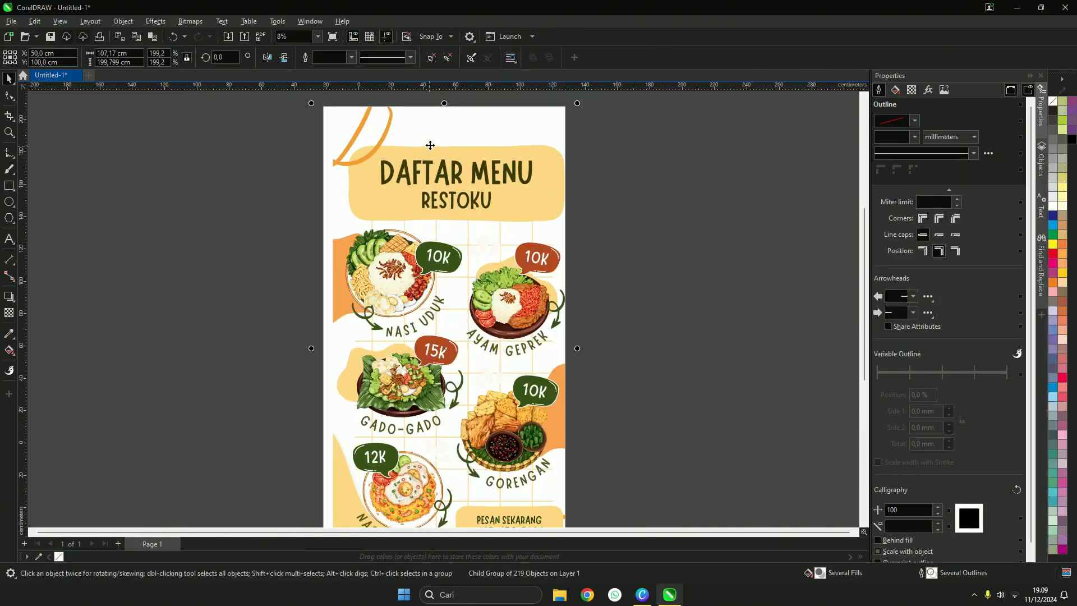
scroll(433, 148, "up", 1)
left_click_drag(465, 170, 443, 169)
scroll(443, 169, "down", 2)
scroll(477, 177, "up", 1)
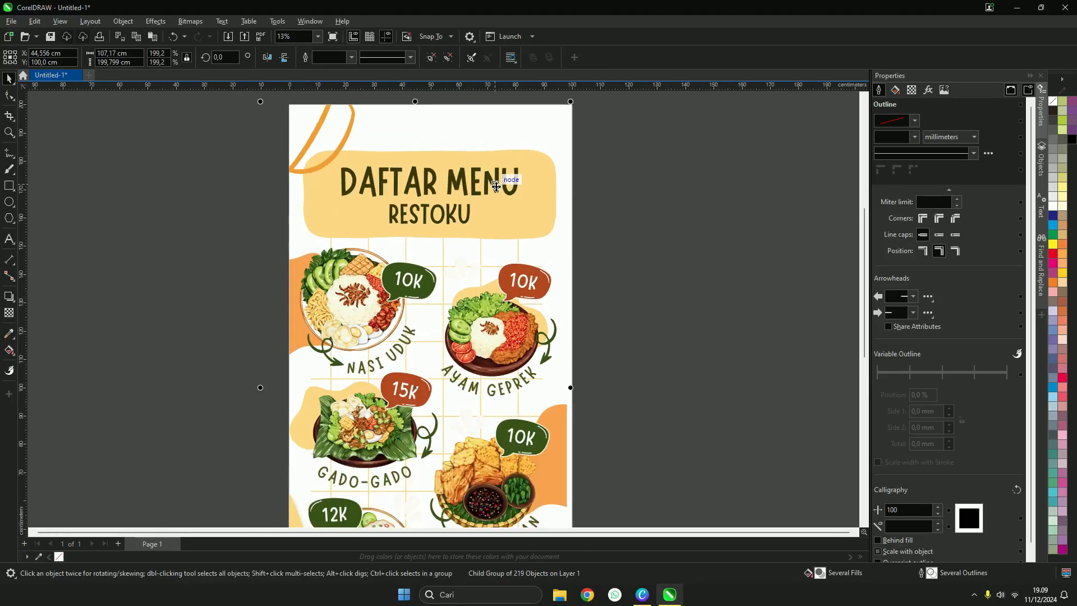
scroll(565, 413, "up", 1)
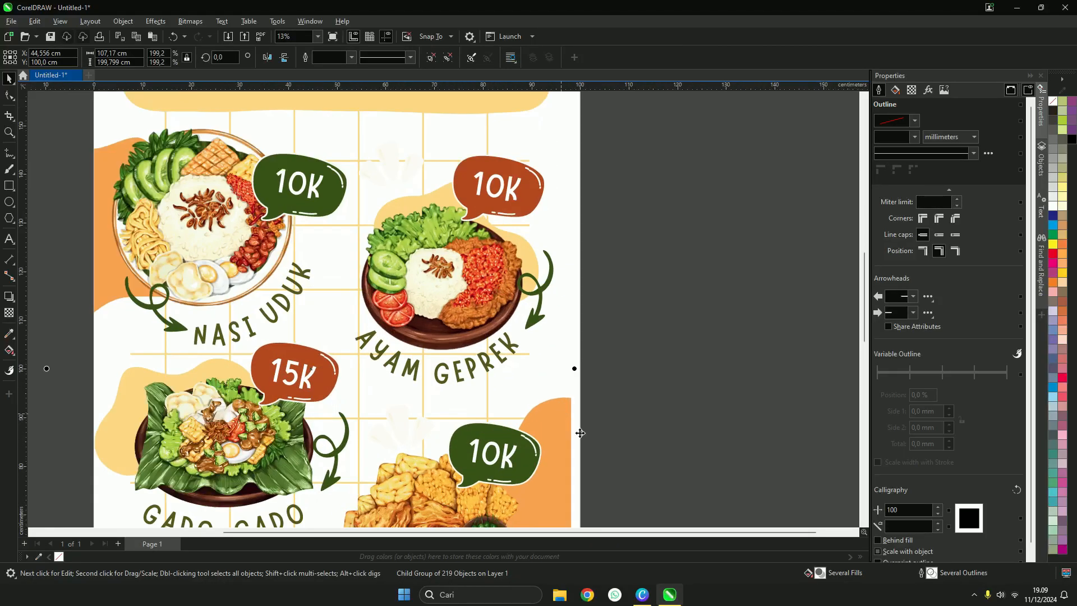
scroll(580, 433, "up", 2)
left_click_drag(529, 411, 557, 419)
scroll(575, 391, "down", 1)
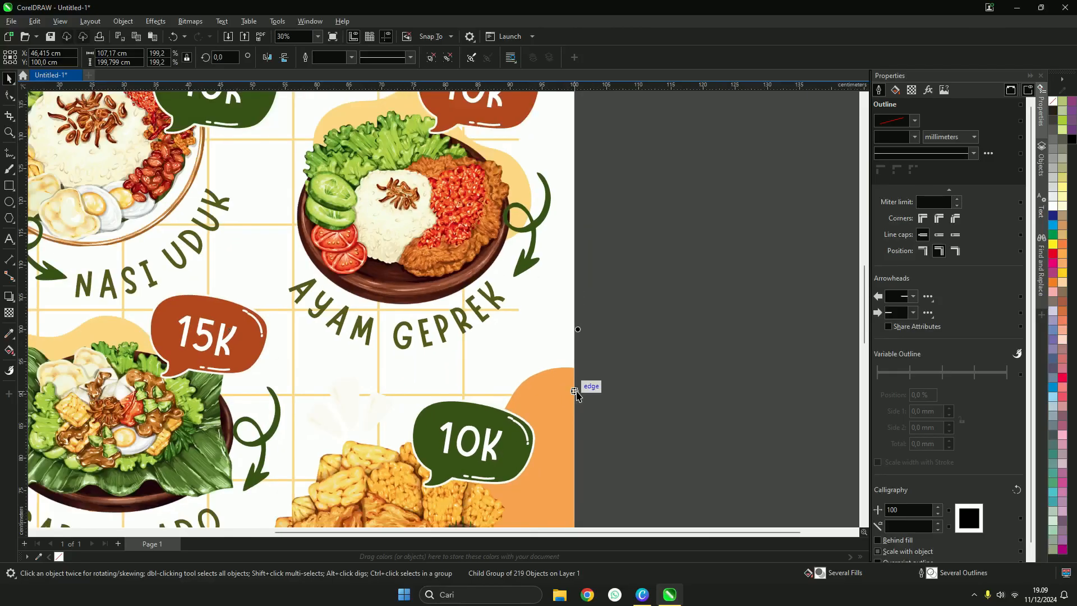
scroll(575, 391, "down", 2)
scroll(434, 230, "up", 1)
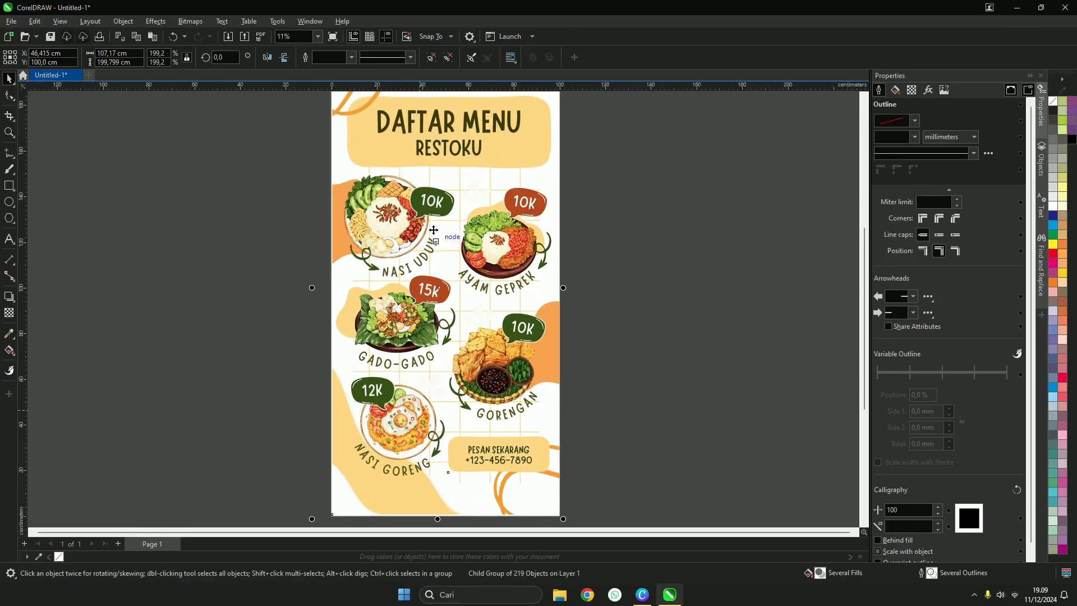
Step: Enlarge the PowerClip contents from the upper-left corner to about 107.9 × 201.1 cm, finish editing and select the clipped banner
scroll(321, 131, "up", 3)
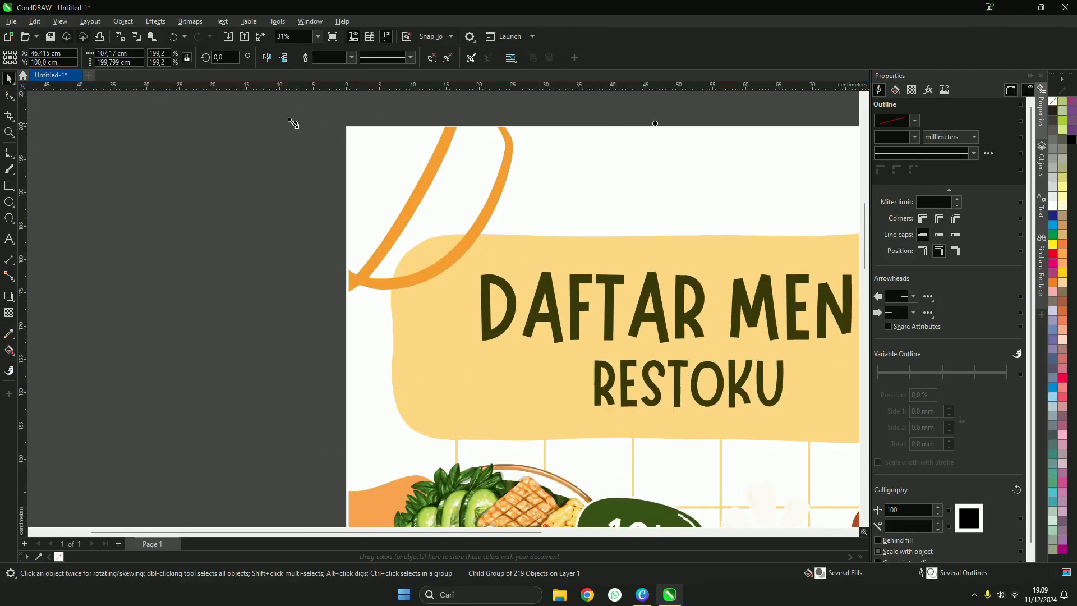
left_click_drag(293, 124, 272, 111)
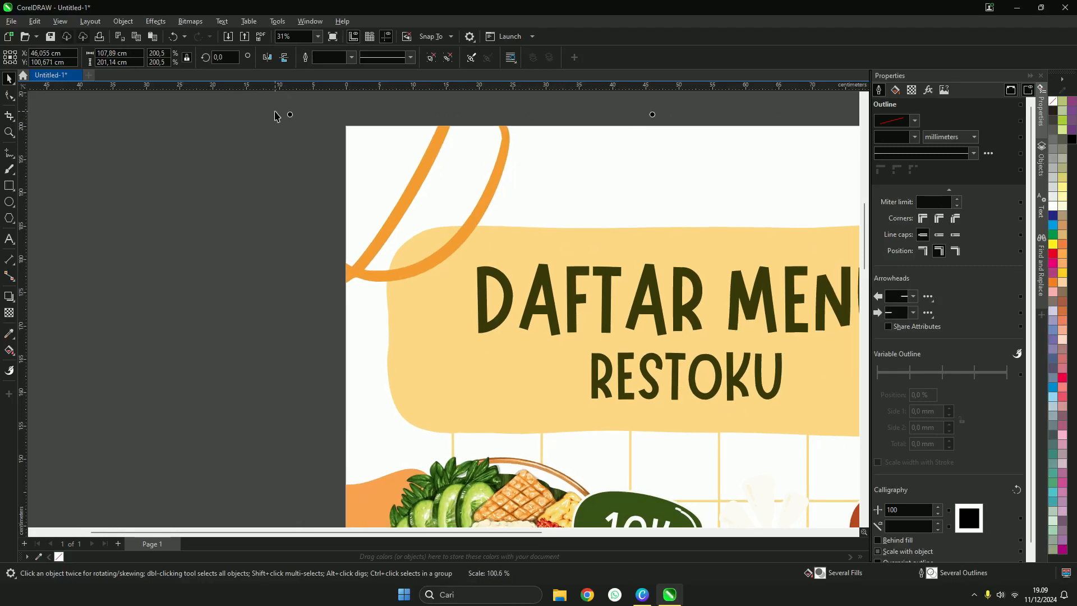
scroll(274, 140, "down", 2)
scroll(273, 141, "down", 2)
left_click(554, 163)
scroll(553, 161, "down", 2)
scroll(497, 255, "up", 1)
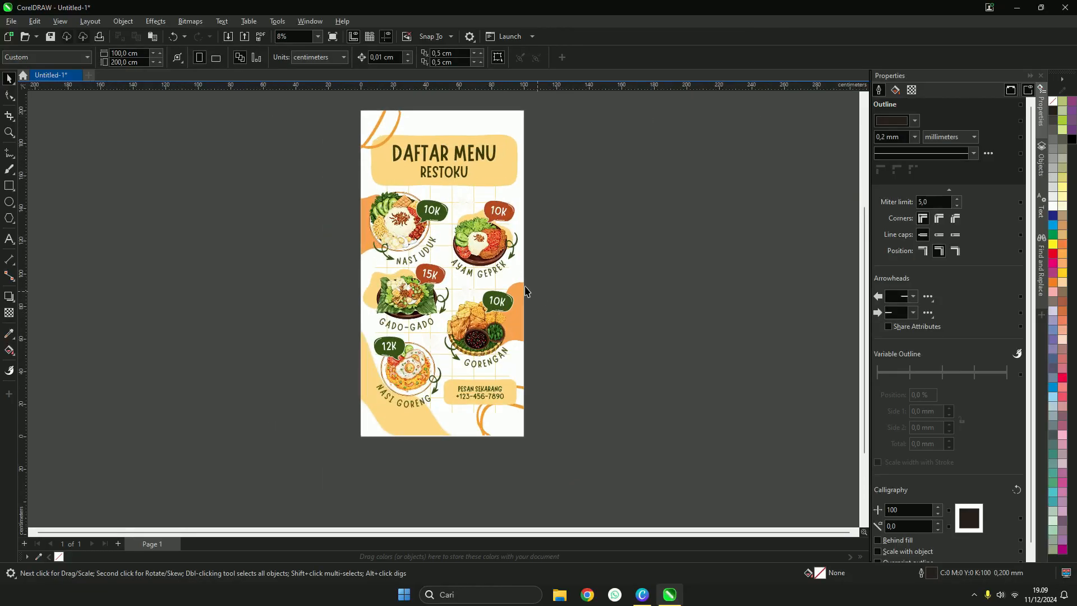
scroll(526, 290, "up", 3)
left_click(438, 252)
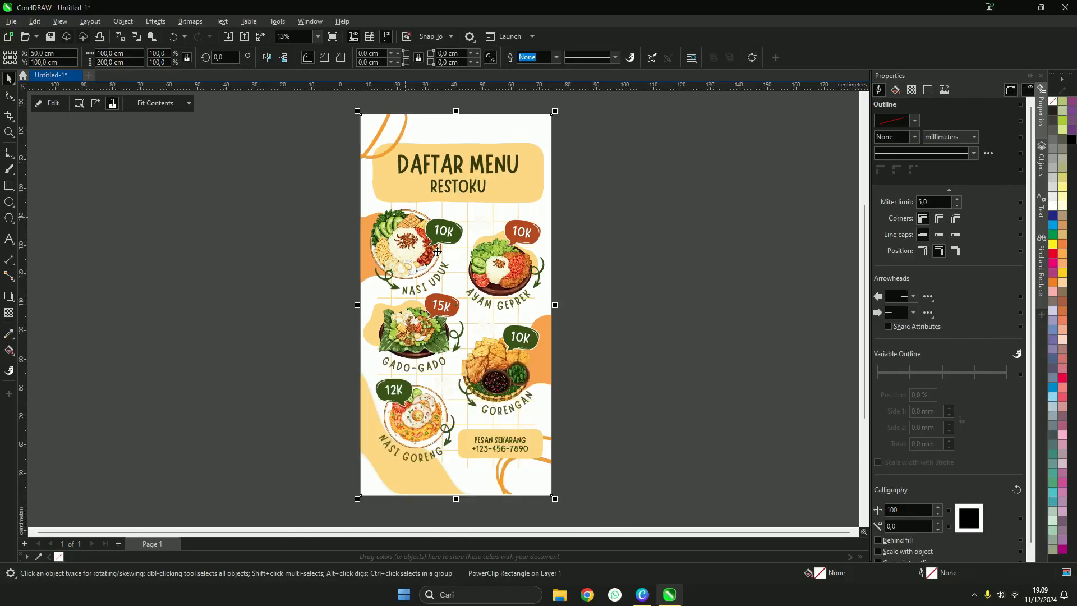
Step: Examine the banner's gado-gado and nasi goreng illustrations at 100% zoom to check their sharpness
scroll(438, 251, "down", 2)
left_click(616, 175)
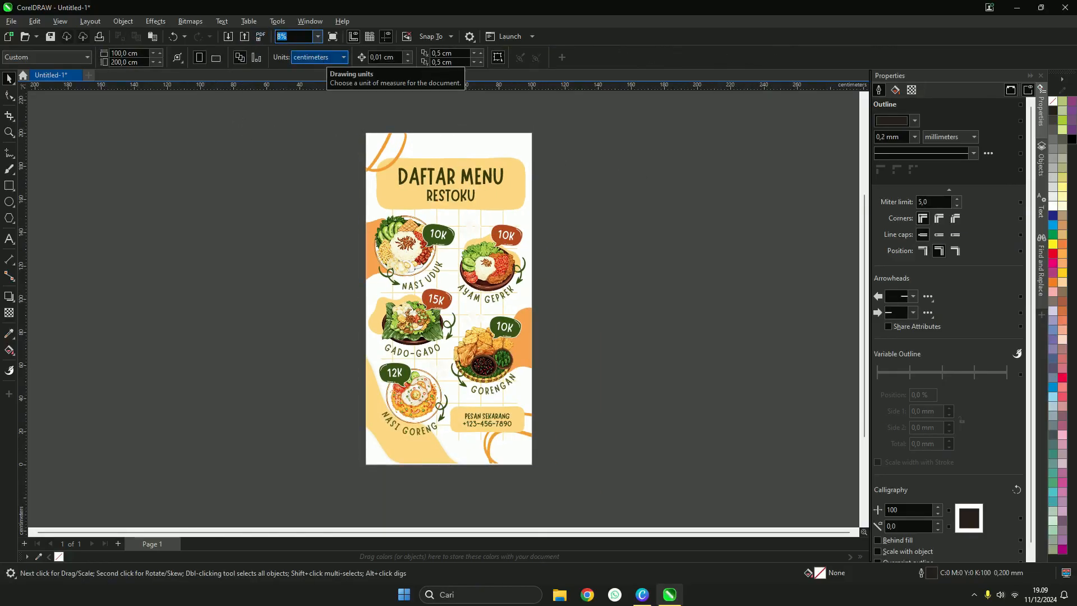
type("100")
key("Return")
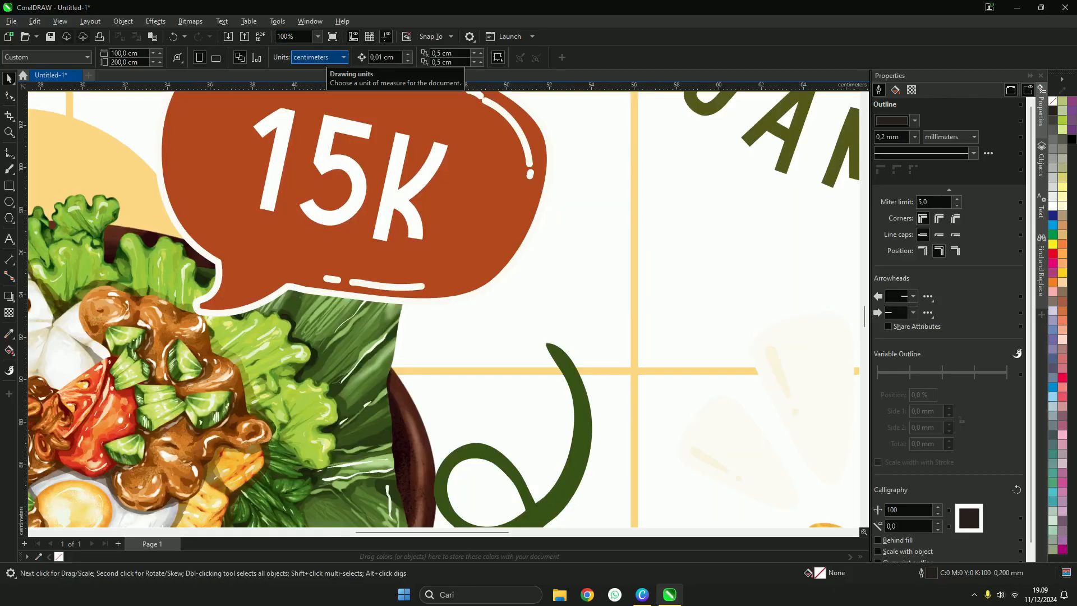
left_click_drag(491, 537, 407, 533)
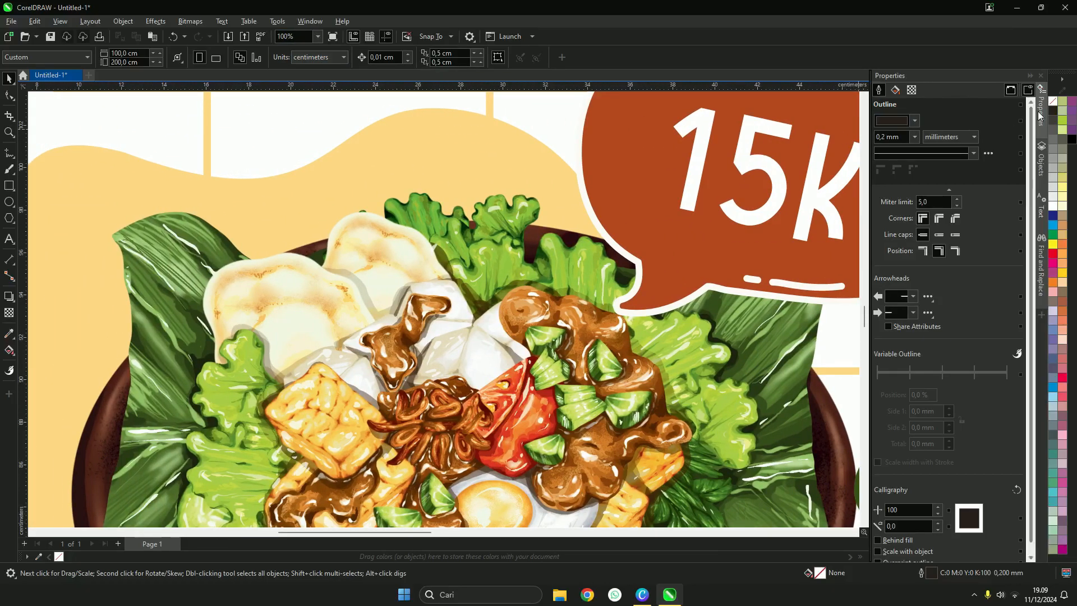
left_click(1043, 112)
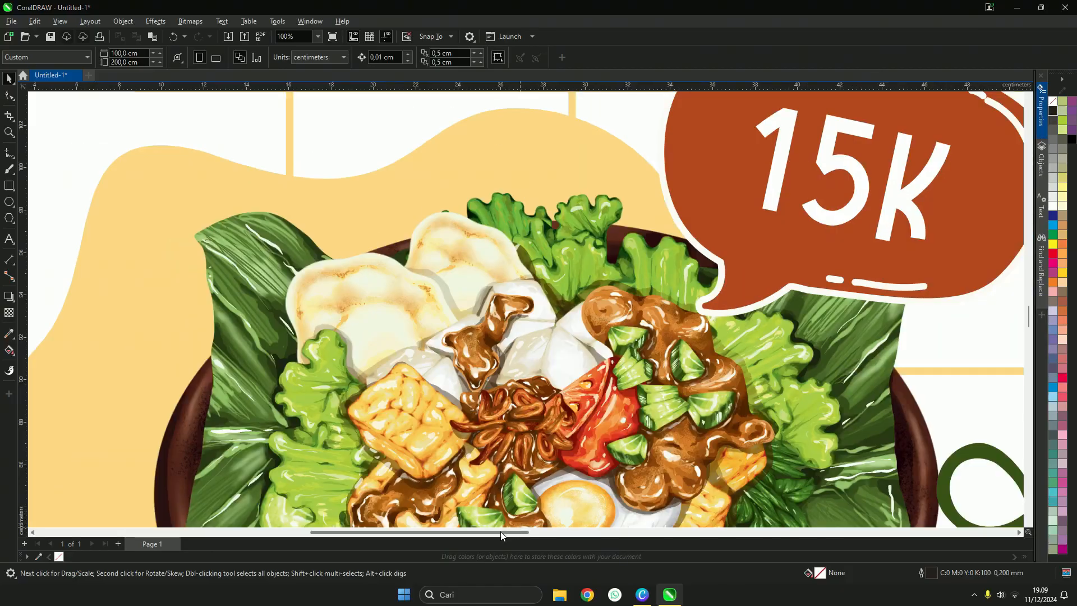
left_click_drag(501, 531, 454, 531)
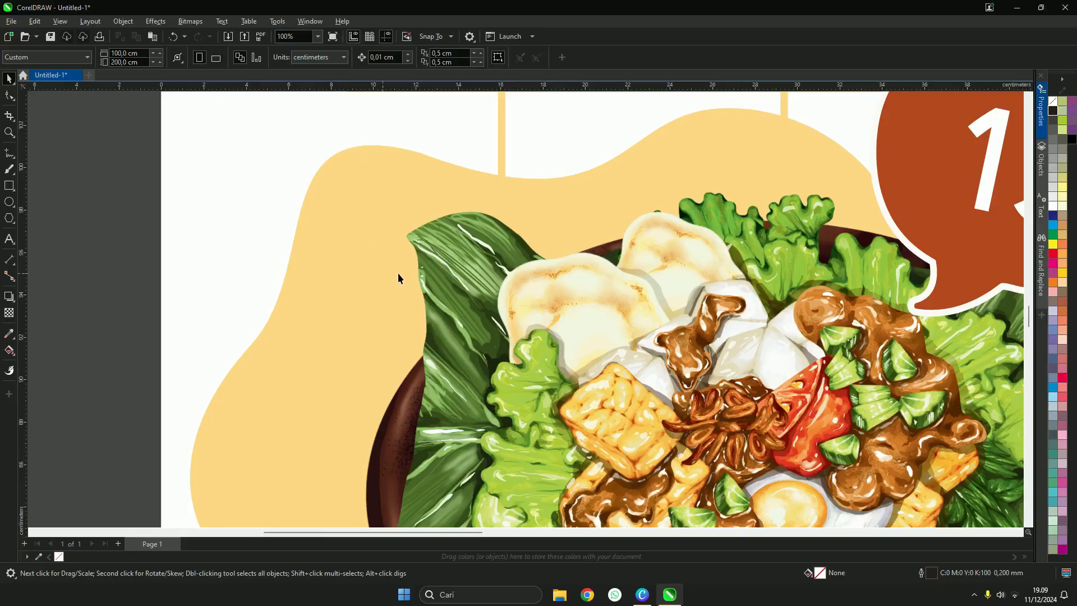
left_click_drag(1031, 318, 1024, 369)
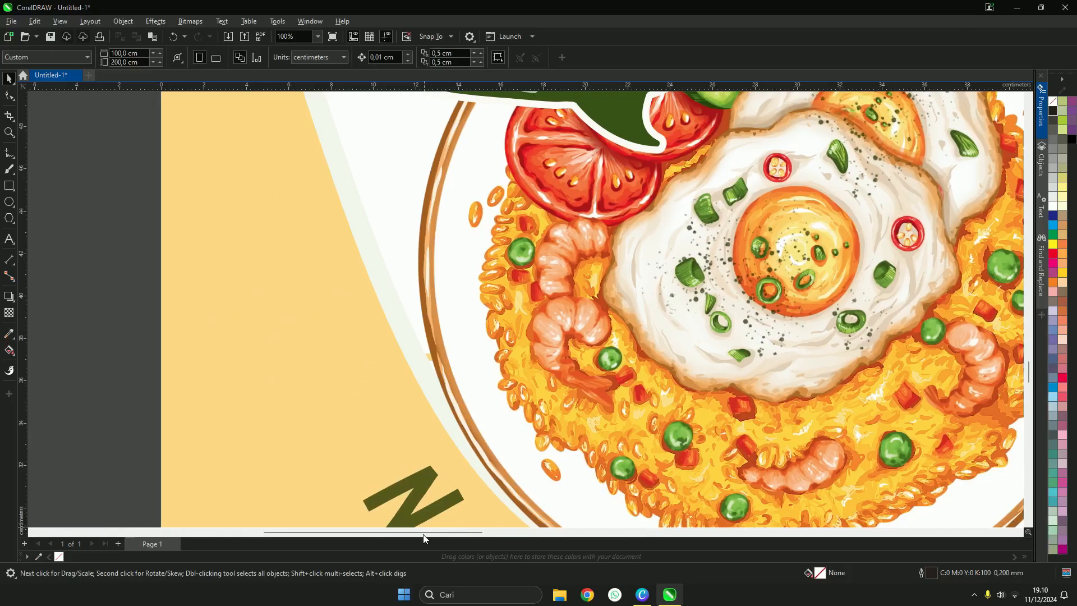
Step: Inspect the banner's lower edge, contact box, dish labels and price bubbles up close for print quality
left_click_drag(423, 539, 631, 540)
left_click_drag(1029, 373, 1033, 402)
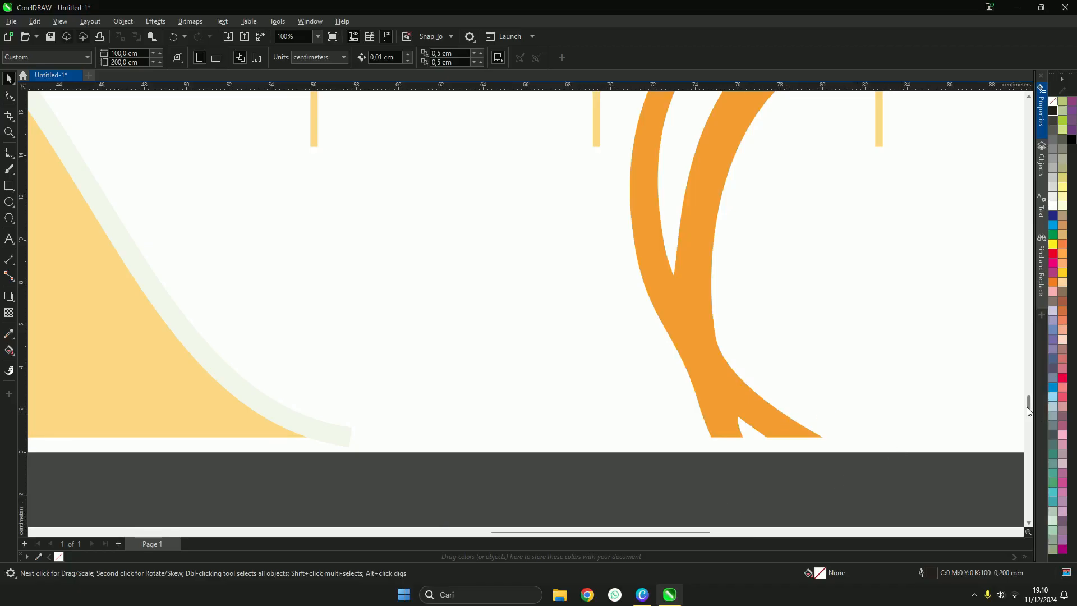
mouse_move(1029, 411)
left_mouse_down()
mouse_move(1035, 365)
mouse_move(1039, 393)
left_mouse_up()
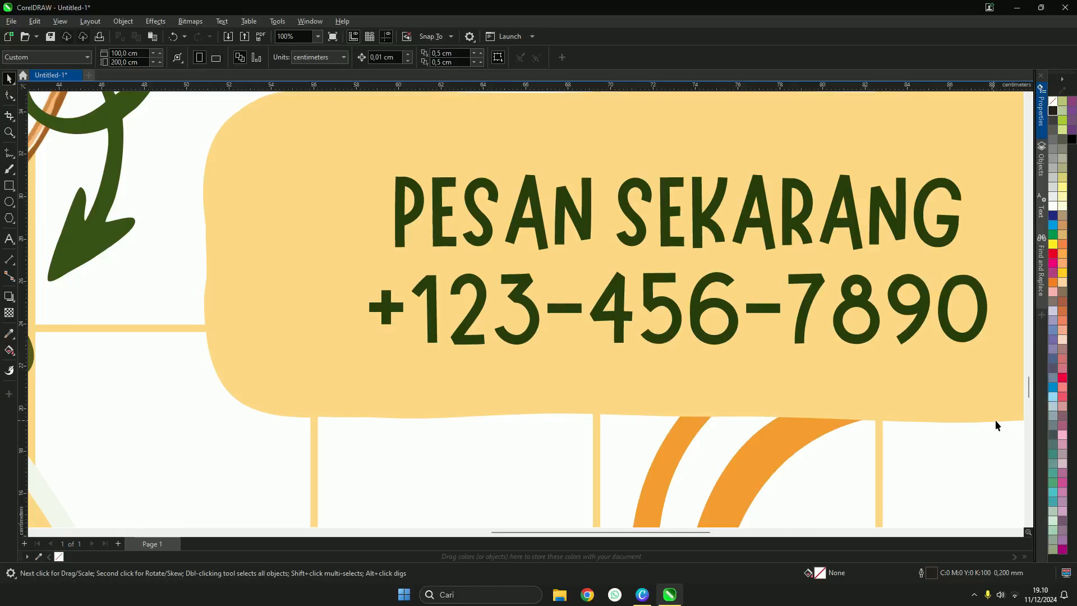
left_click_drag(1028, 387, 1021, 318)
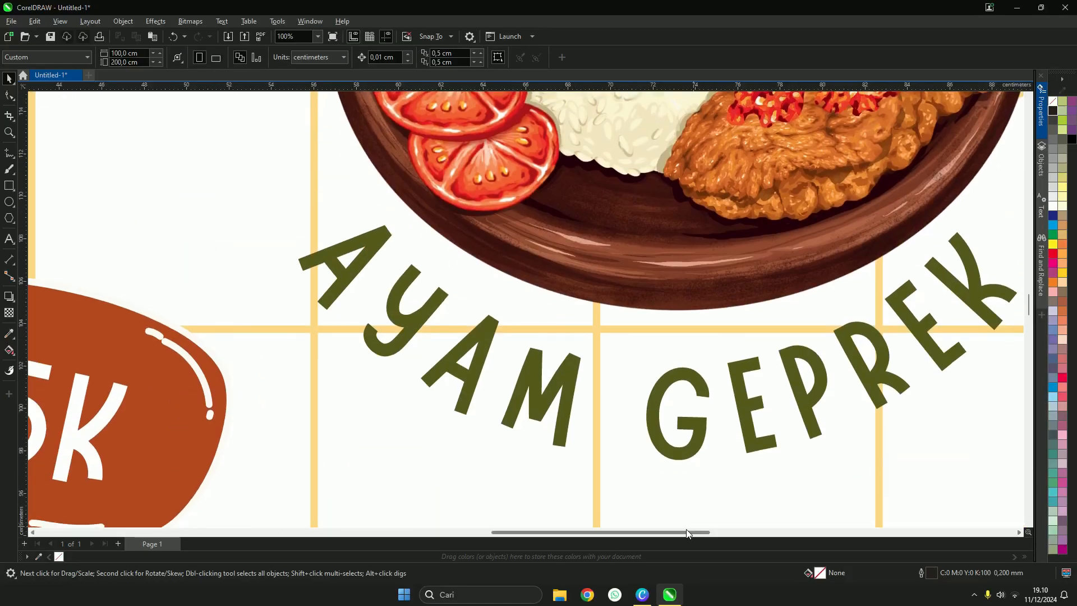
left_click_drag(680, 536, 581, 537)
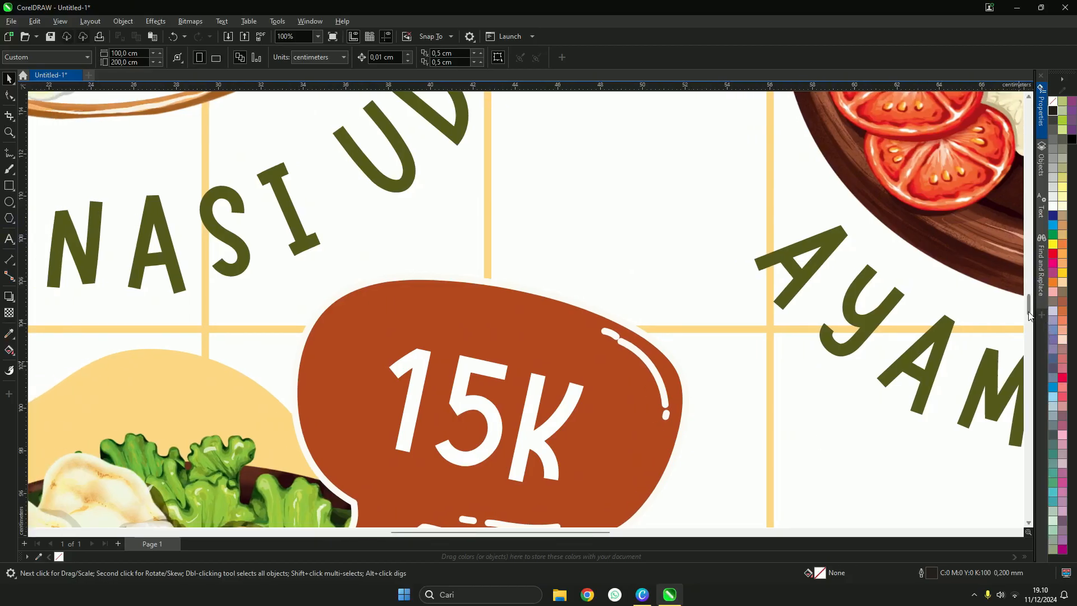
left_click_drag(1031, 310, 1031, 321)
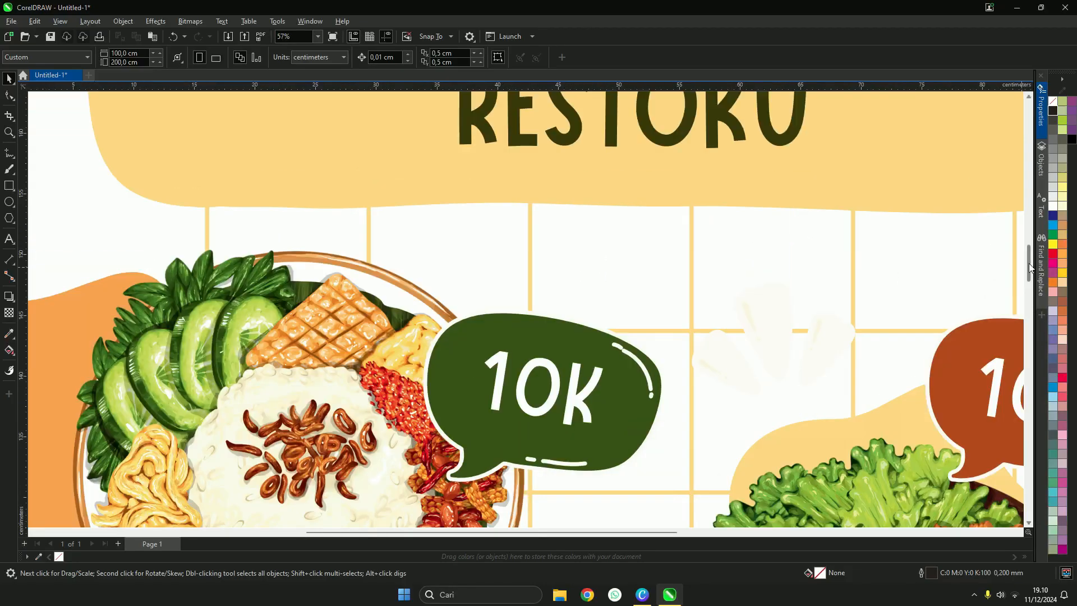
scroll(529, 254, "down", 10)
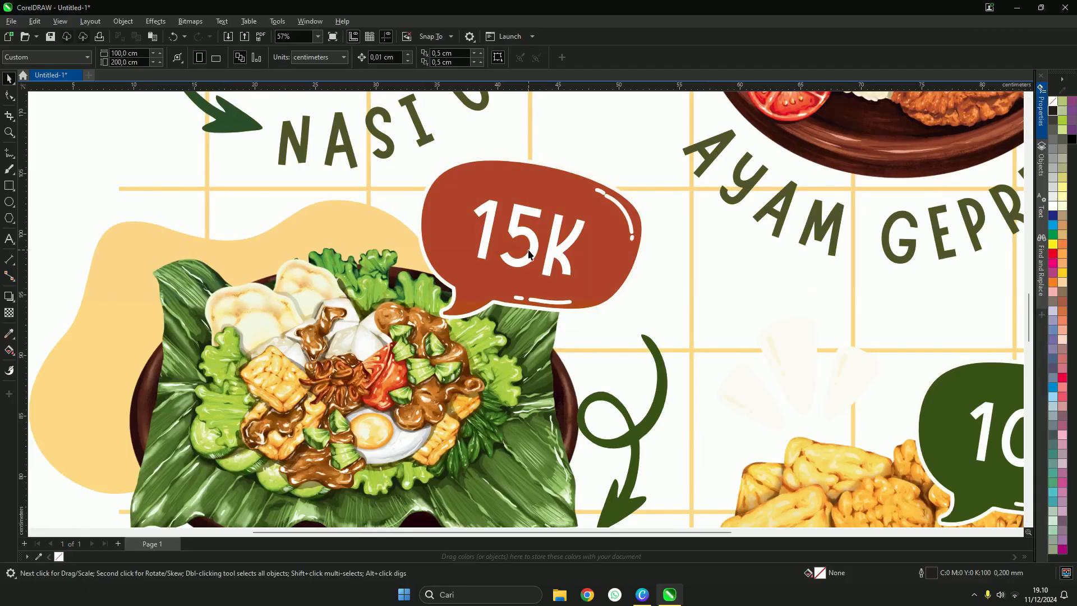
scroll(530, 254, "down", 5)
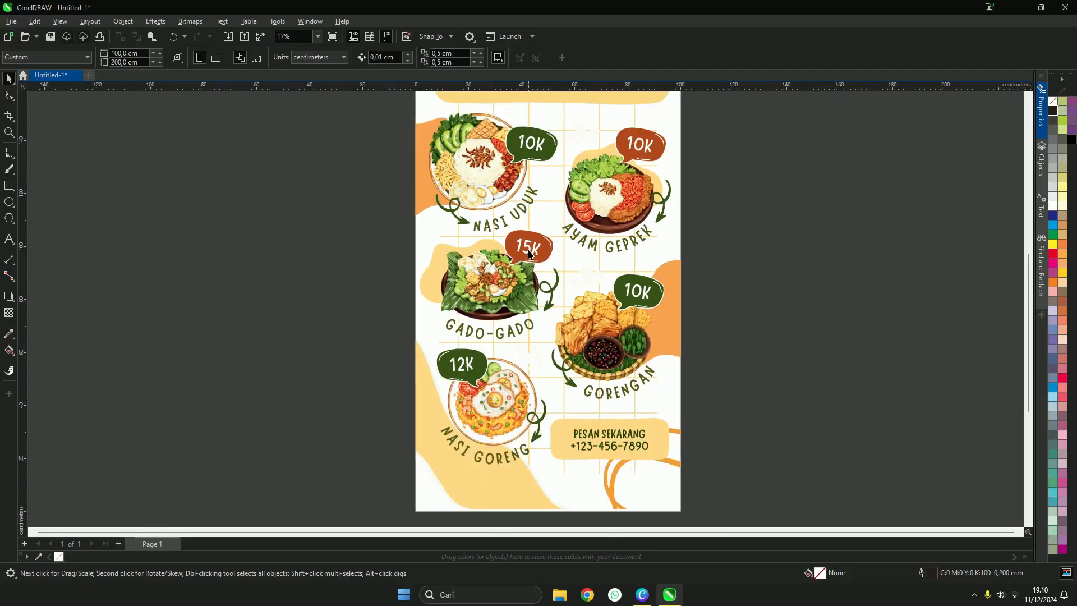
scroll(529, 254, "down", 4)
Step: Scale the whole clipped banner proportionally to a width of 200 cm
left_click(580, 191)
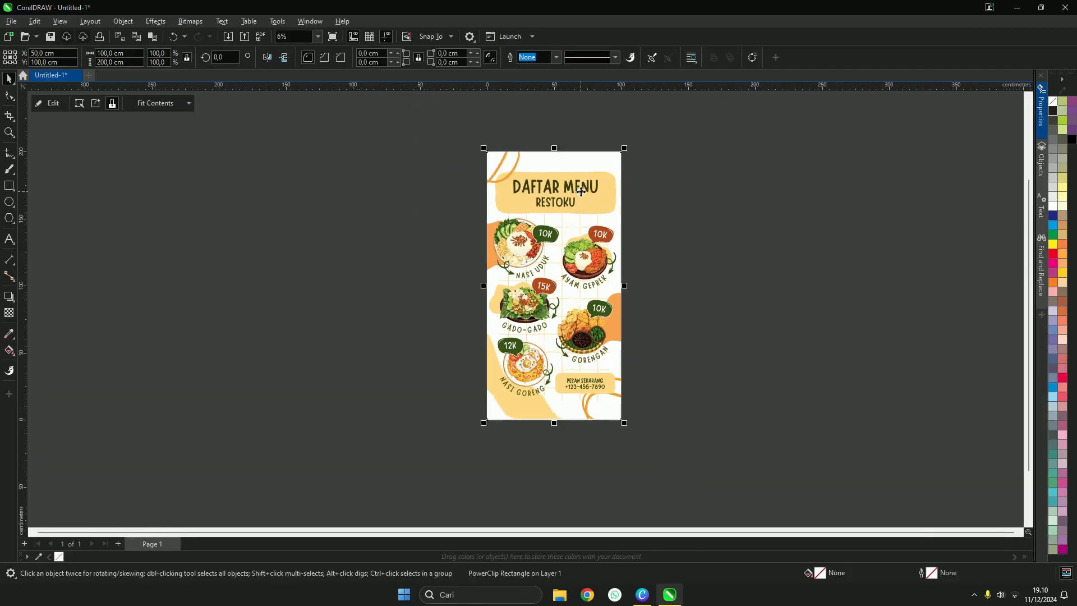
scroll(580, 191, "down", 1)
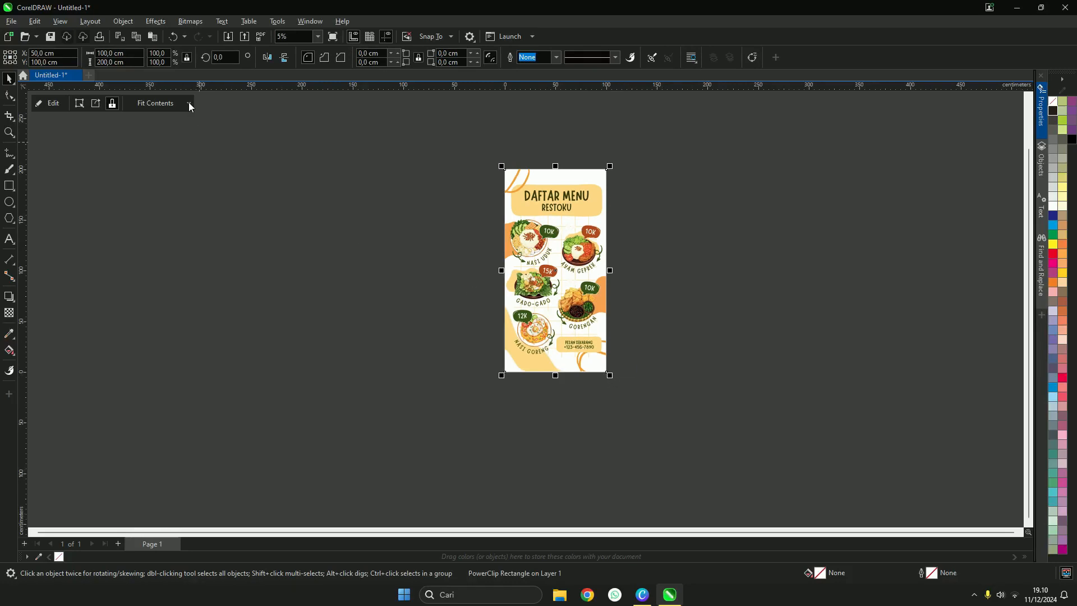
left_click_drag(126, 53, 90, 61)
type("200")
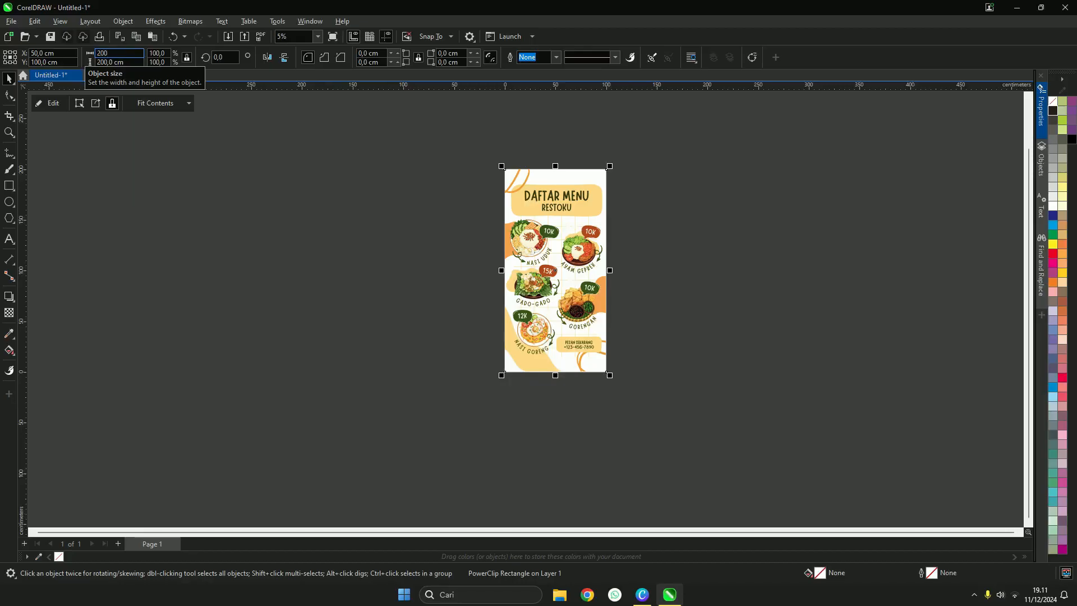
key("Return")
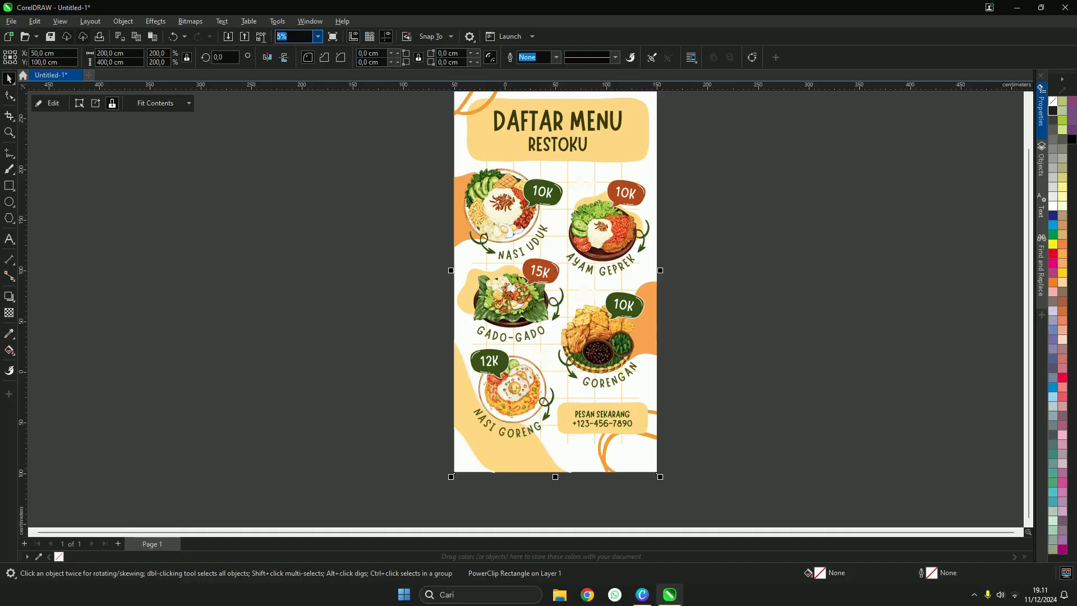
Step: Examine the enlarged banner's gado-gado illustration and the nearby arrow and lettering at 100% zoom for sharpness
type("10")
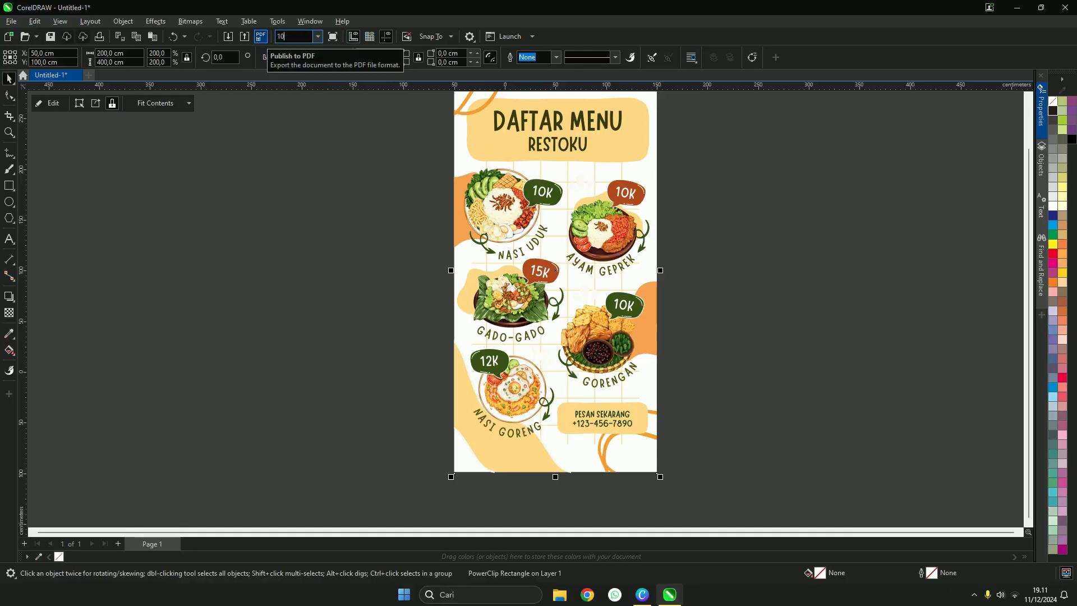
type("0")
key("Return")
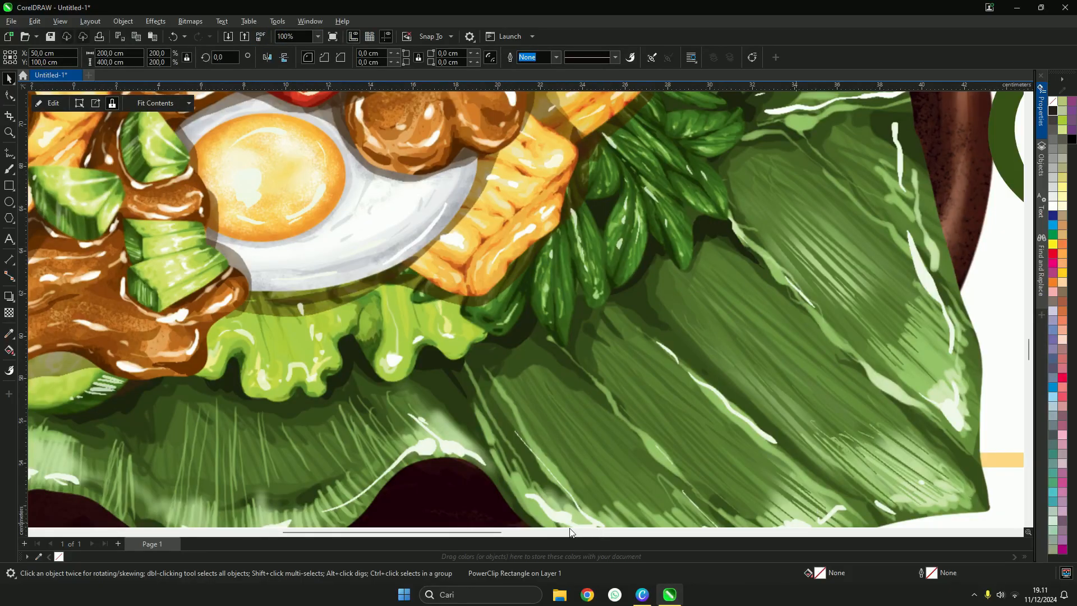
left_click_drag(470, 532, 316, 537)
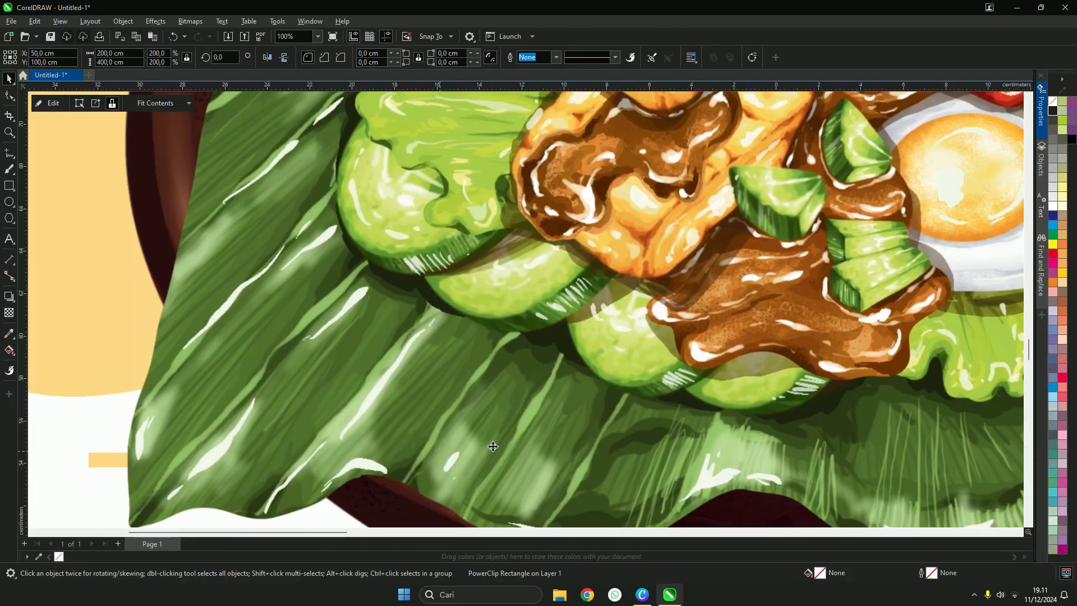
left_click_drag(1031, 349, 1031, 320)
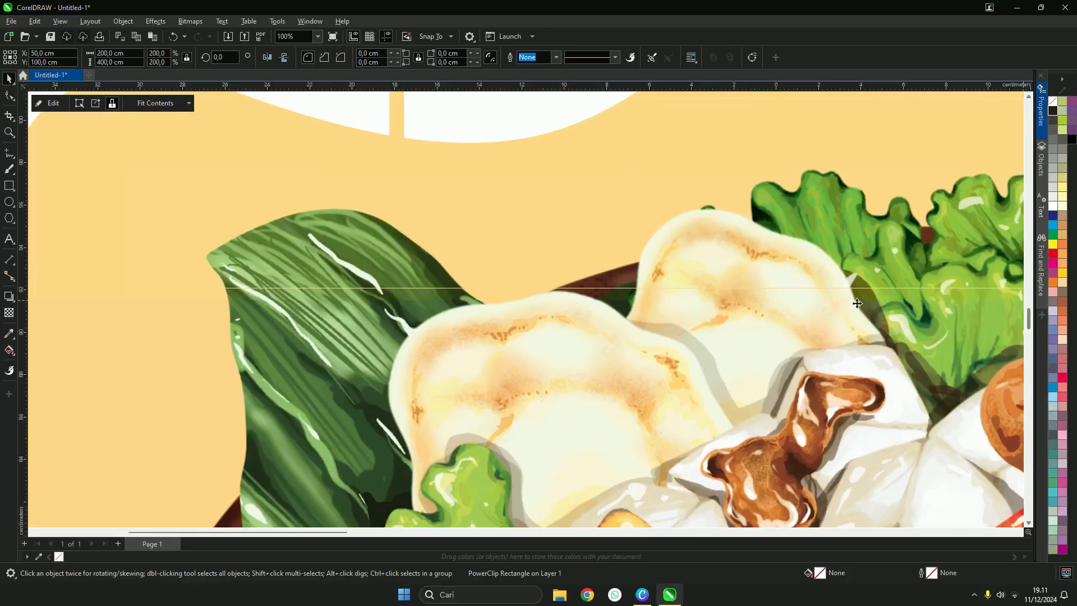
left_click_drag(1031, 322, 1021, 297)
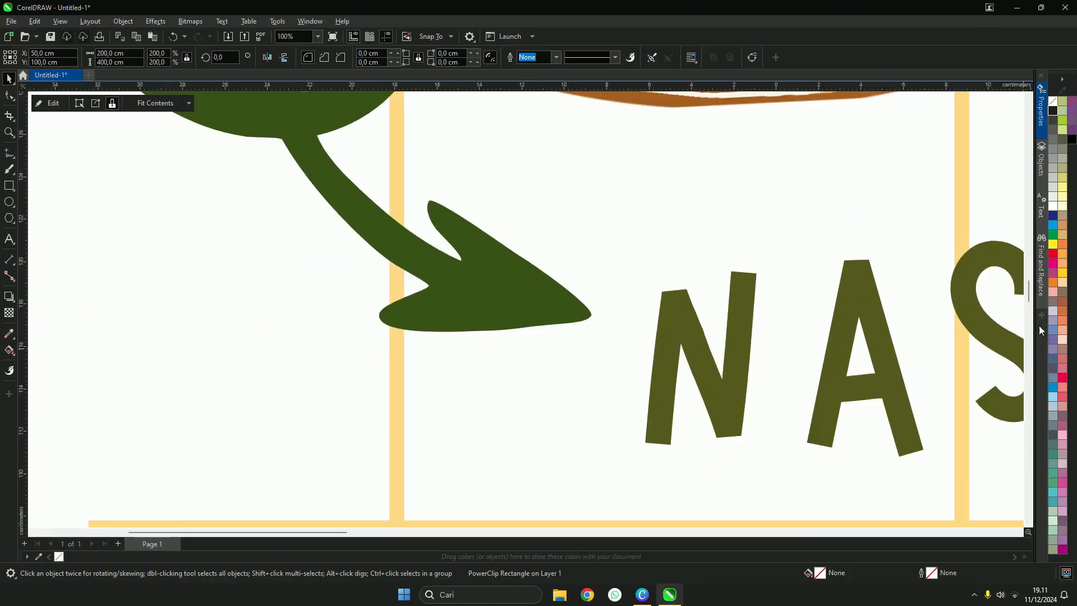
left_click_drag(1030, 290, 1050, 345)
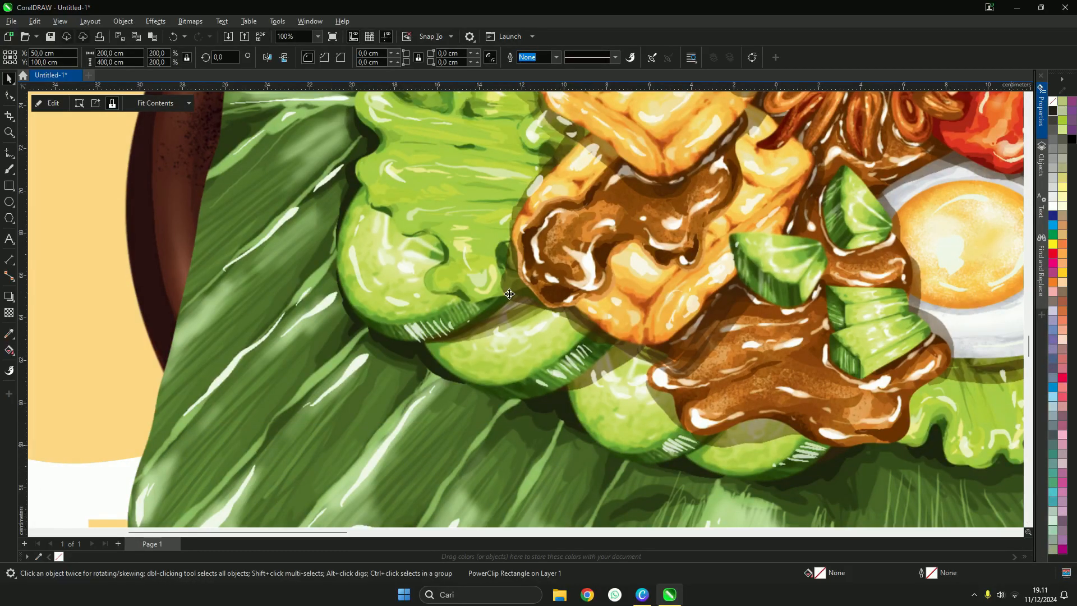
scroll(530, 282, "down", 8)
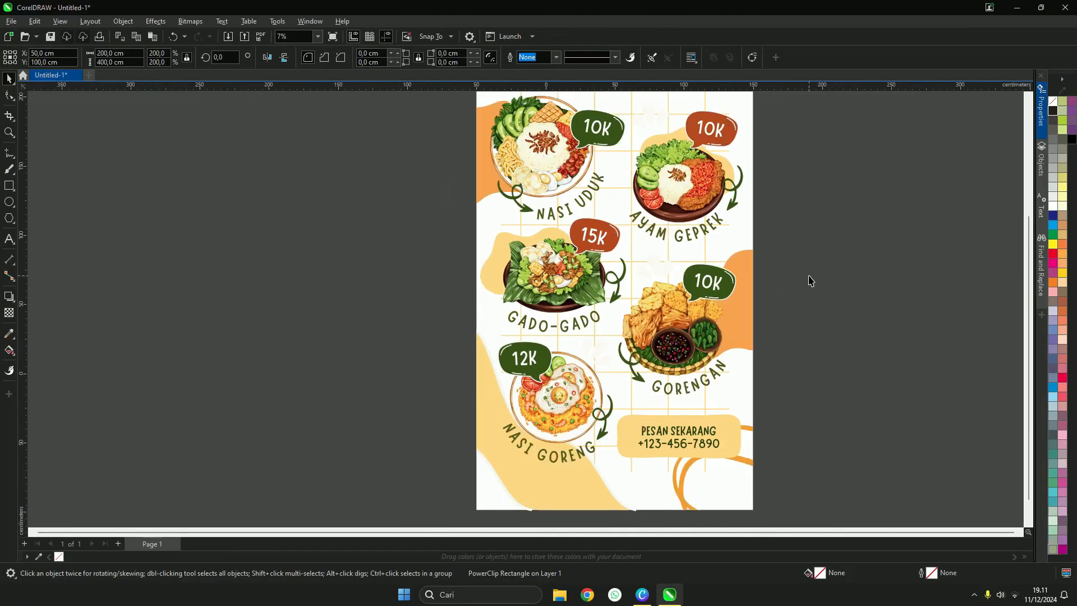
Step: Review the enlarged banner as a whole and up close, checking the title, dishes, prices and contact box
left_click(809, 280)
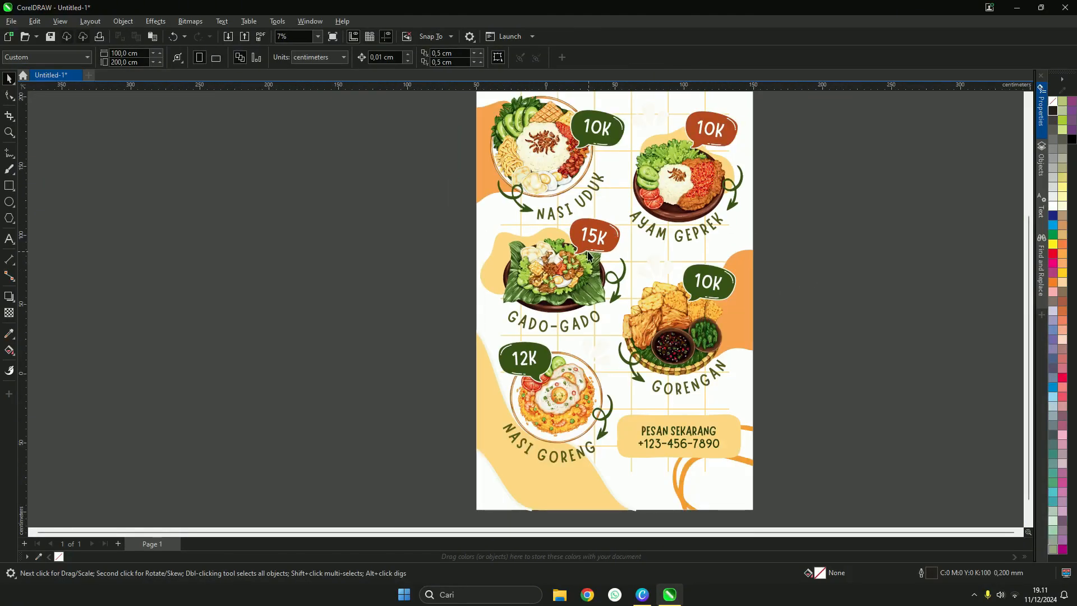
scroll(550, 272, "up", 4)
scroll(553, 284, "up", 1)
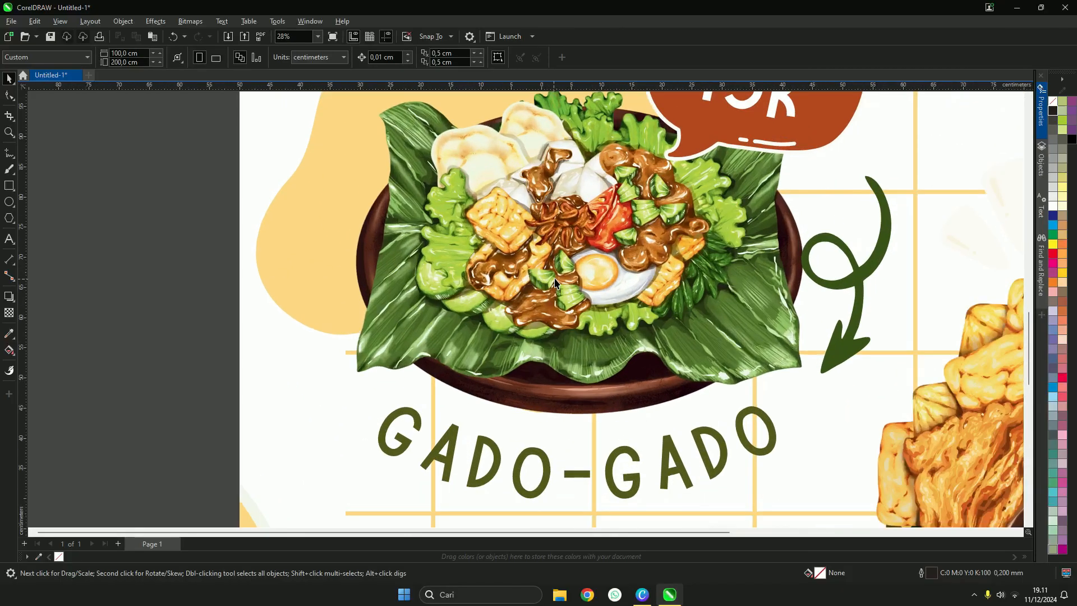
left_click(599, 217)
scroll(538, 262, "down", 2)
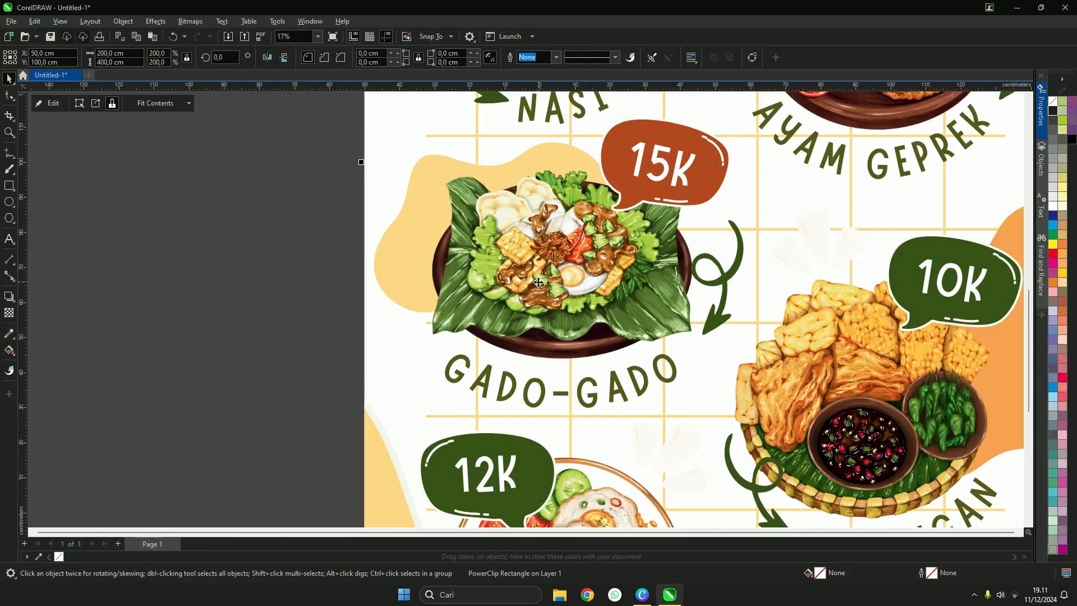
left_click(226, 204)
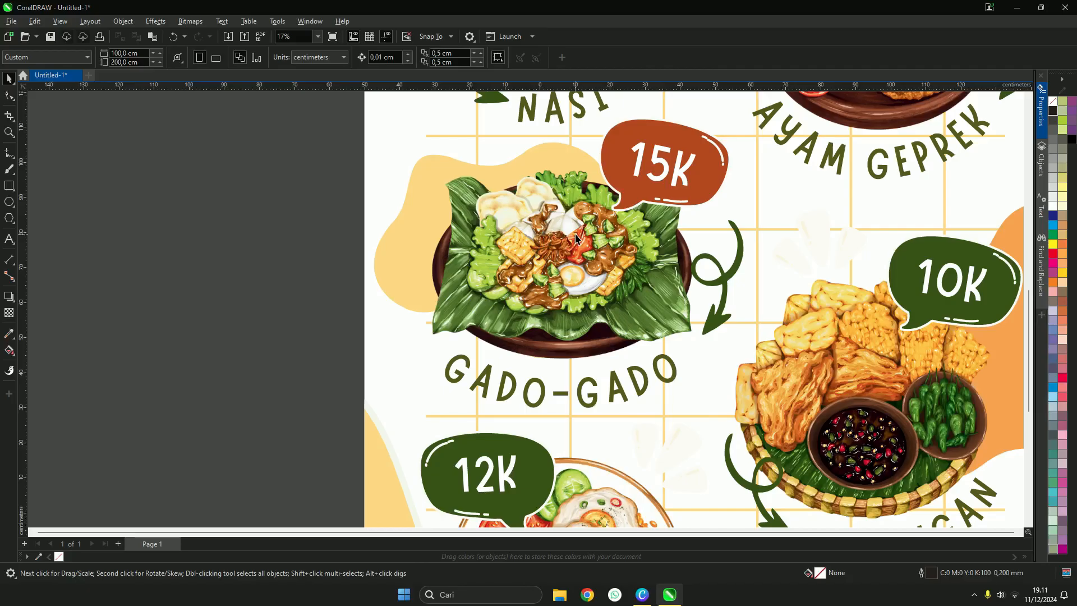
scroll(576, 237, "down", 6)
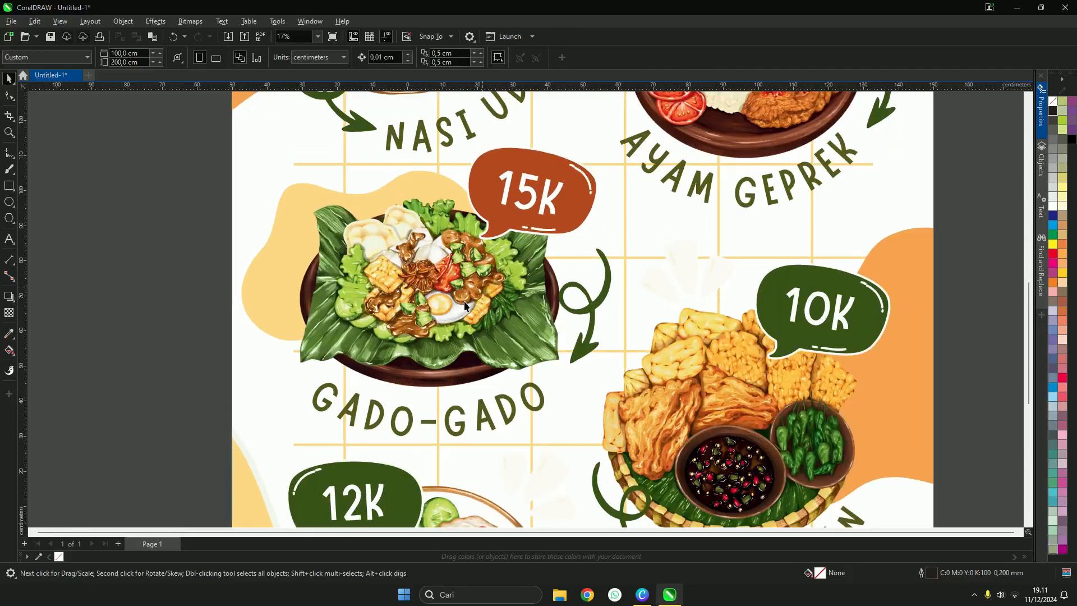
scroll(529, 278, "up", 3)
scroll(522, 279, "down", 3)
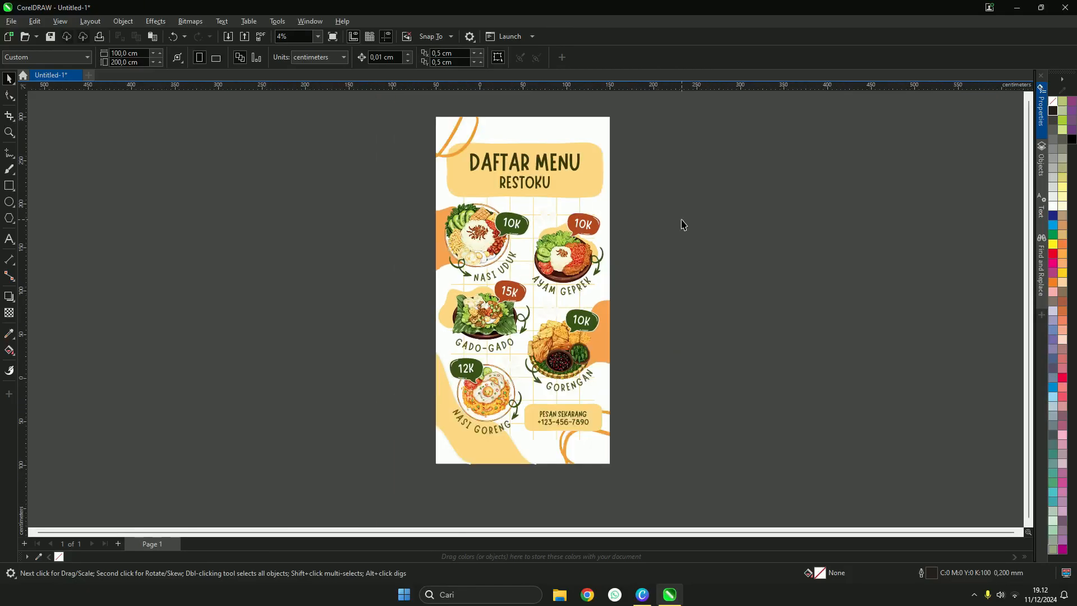
scroll(554, 155, "up", 2)
scroll(554, 155, "up", 2)
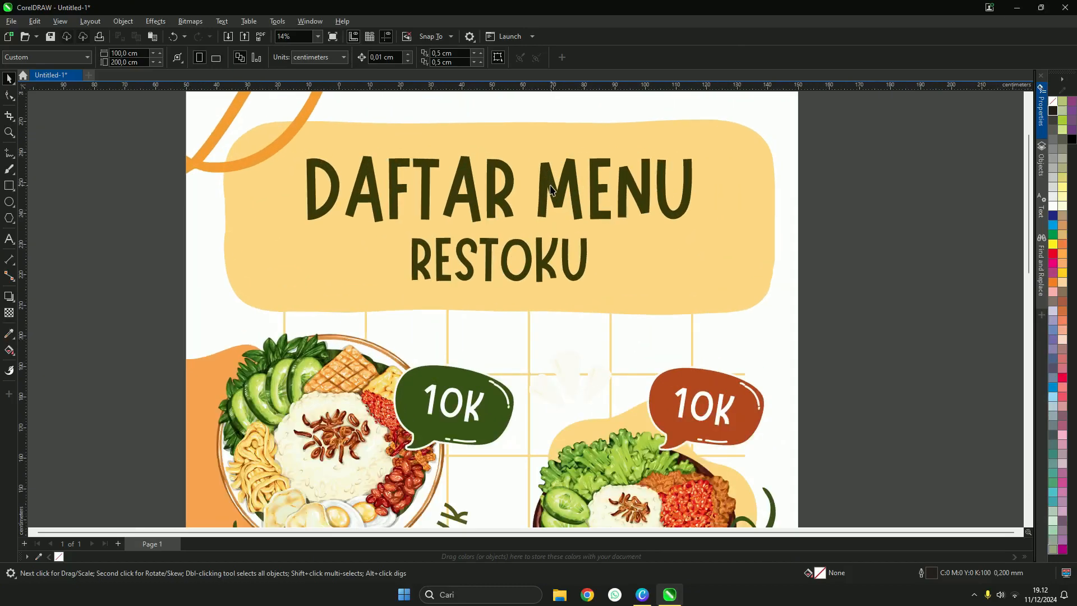
scroll(550, 189, "down", 5)
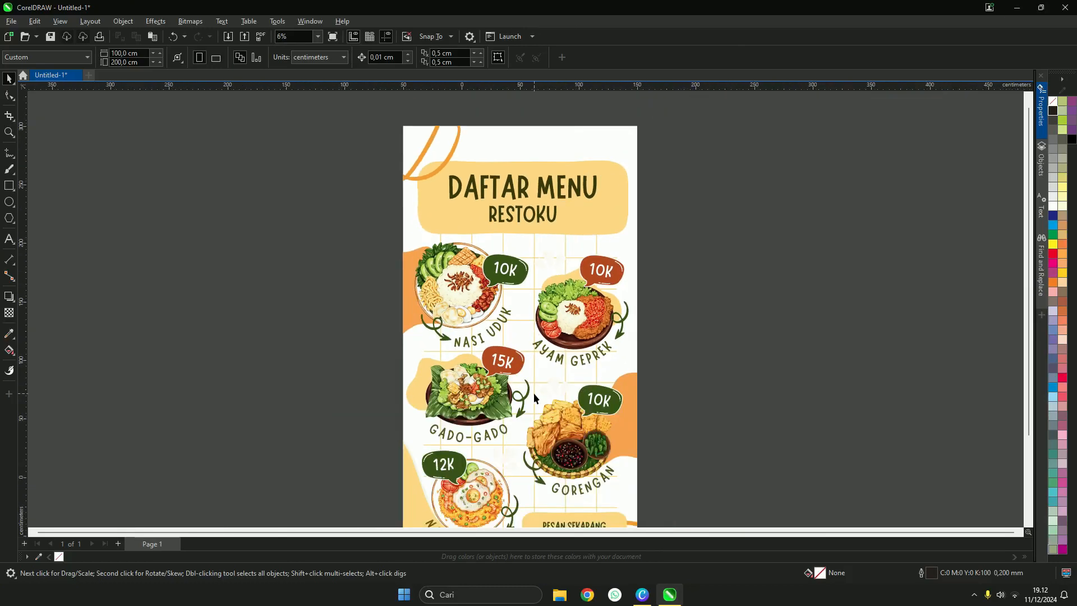
scroll(510, 399, "up", 2)
scroll(510, 405, "up", 2)
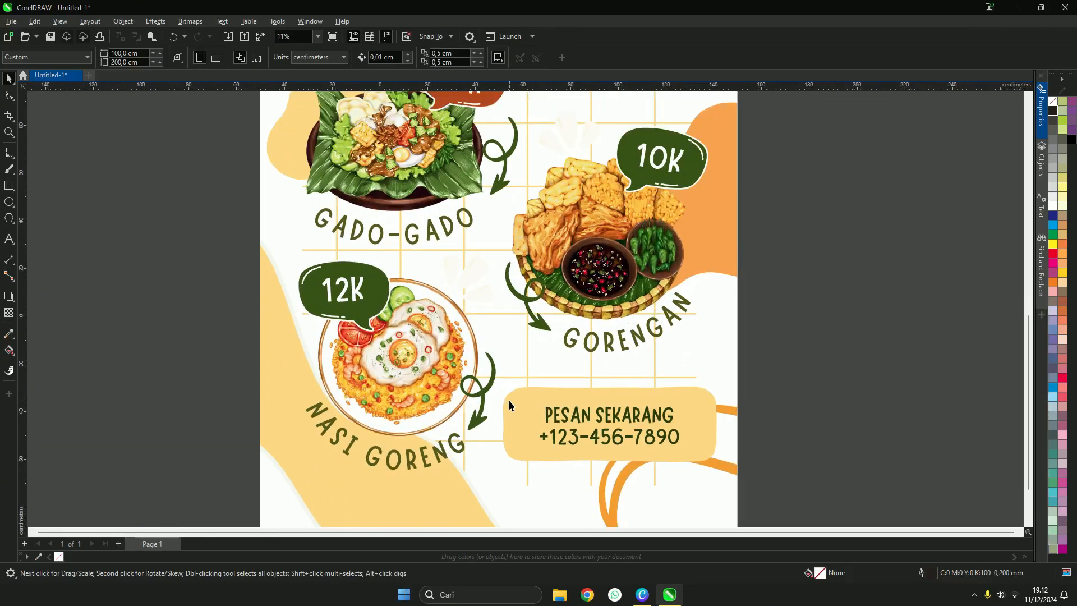